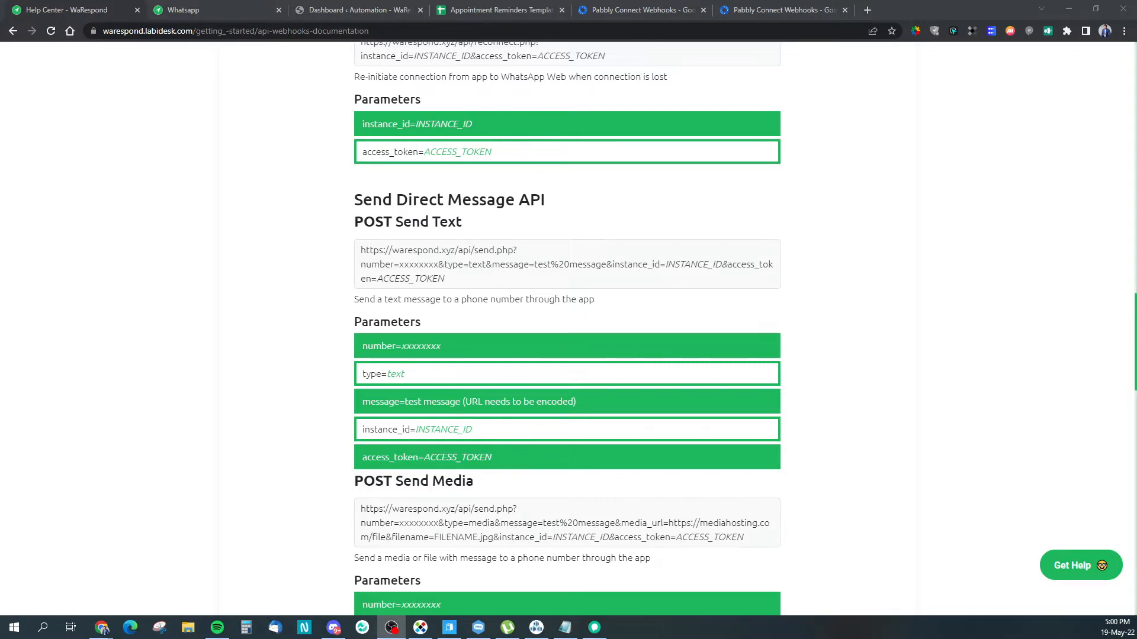
Step: Inspect the Send Text request URL in the Help Center, then go to the WaRespond API documentation tab
left_click(296, 32)
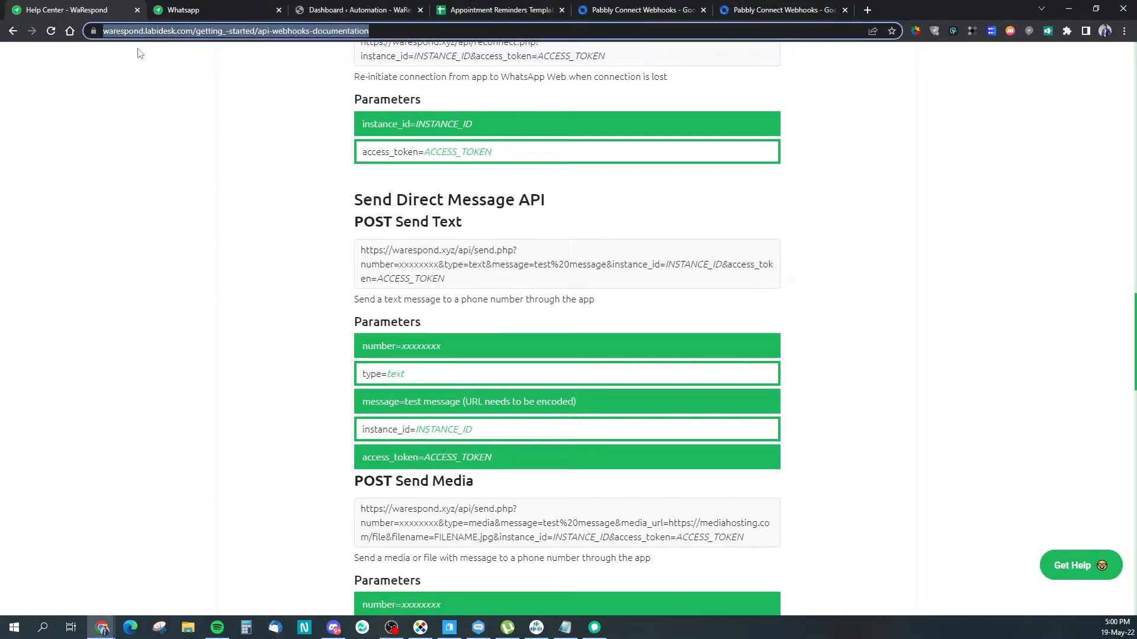
left_click_drag(496, 287, 360, 249)
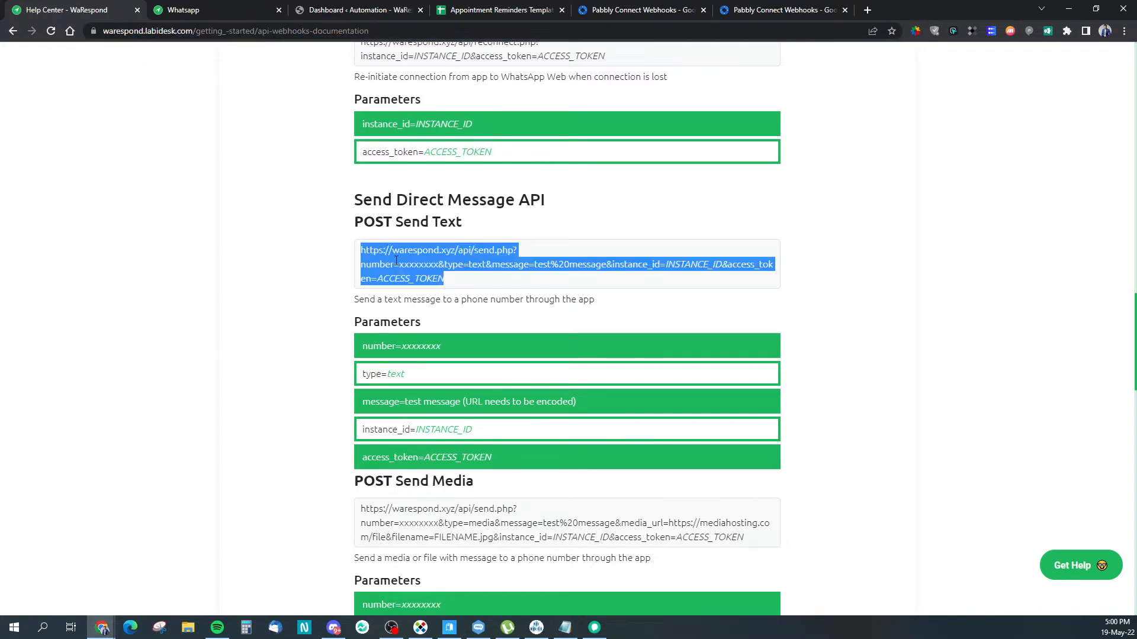
left_click(422, 275)
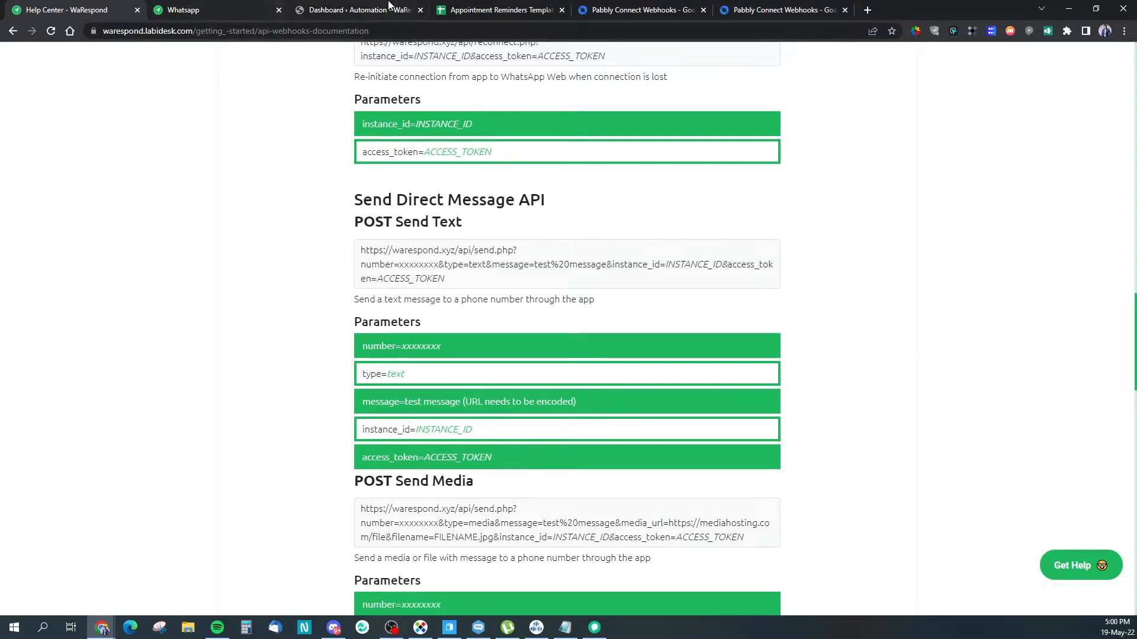
left_click(222, 10)
Step: Switch to the Appointment Reminders Template sheet and glance at its File menu
left_click(355, 6)
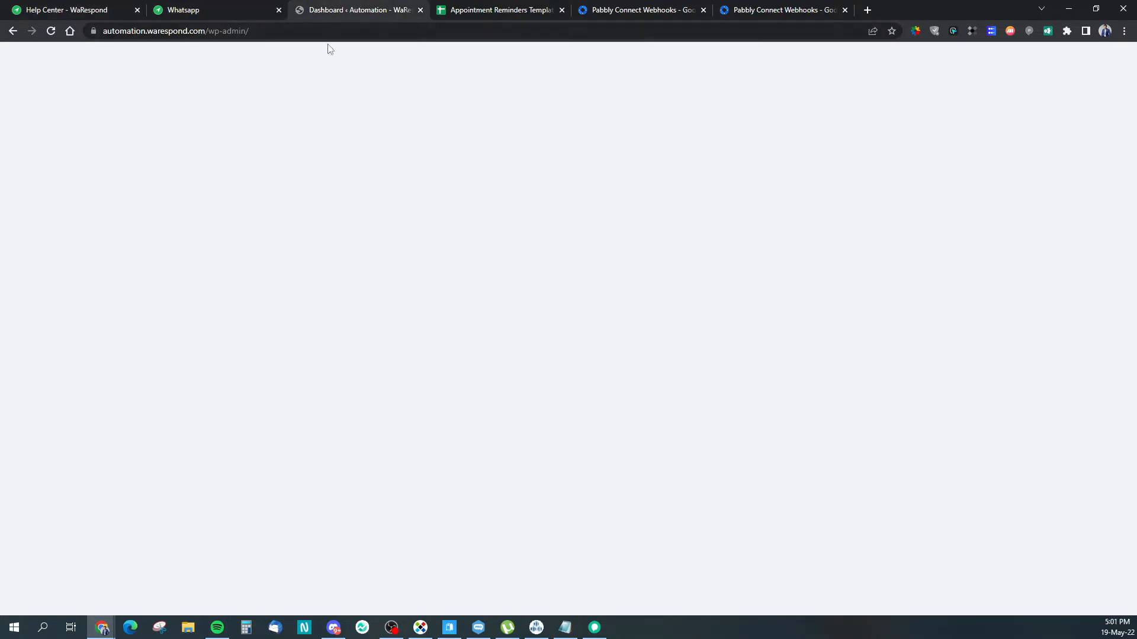
left_click(516, 9)
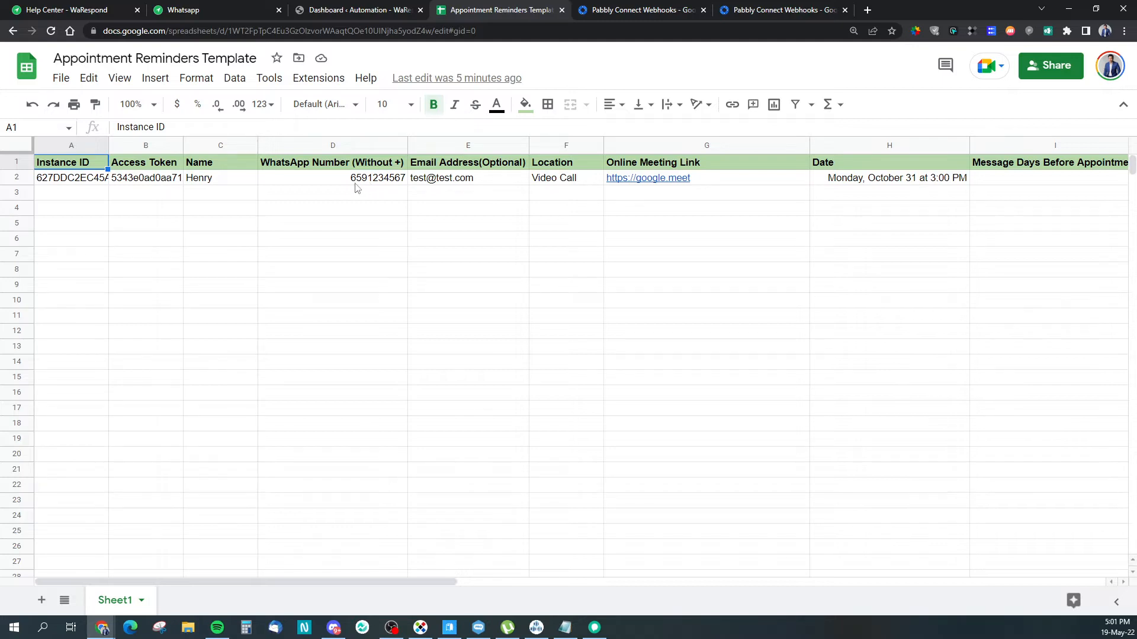
left_click(62, 82)
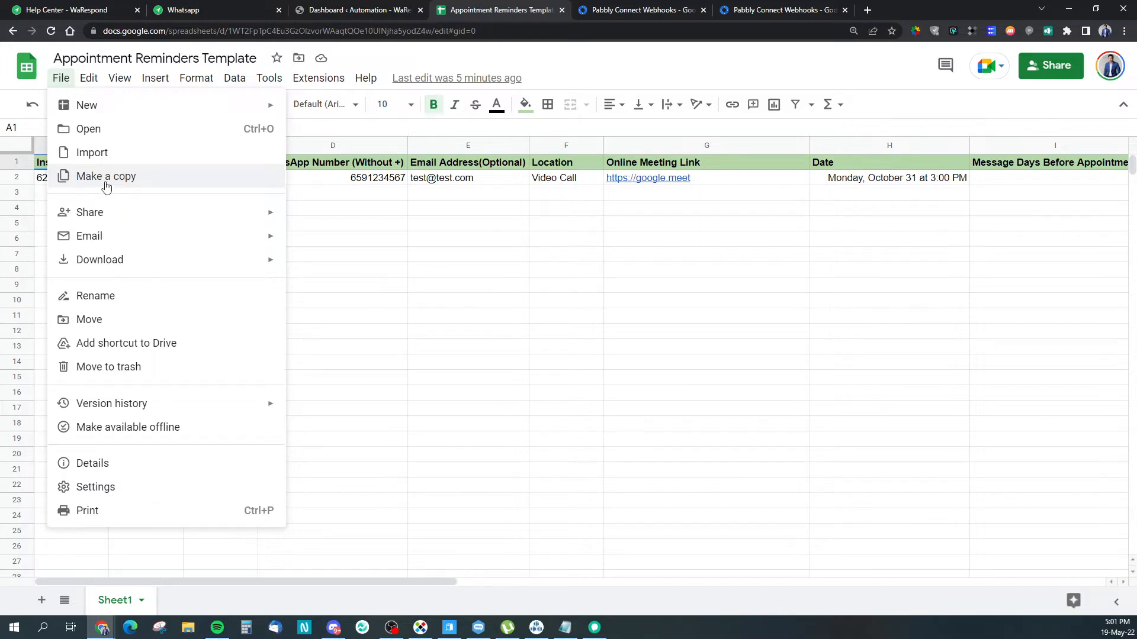
left_click(465, 238)
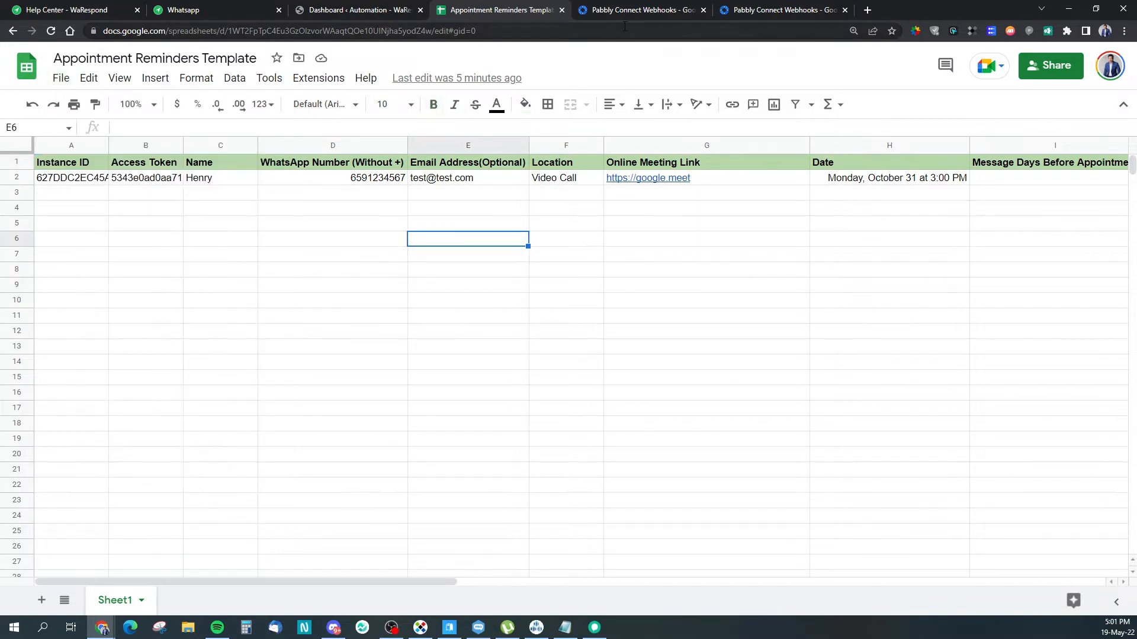
left_click(622, 8)
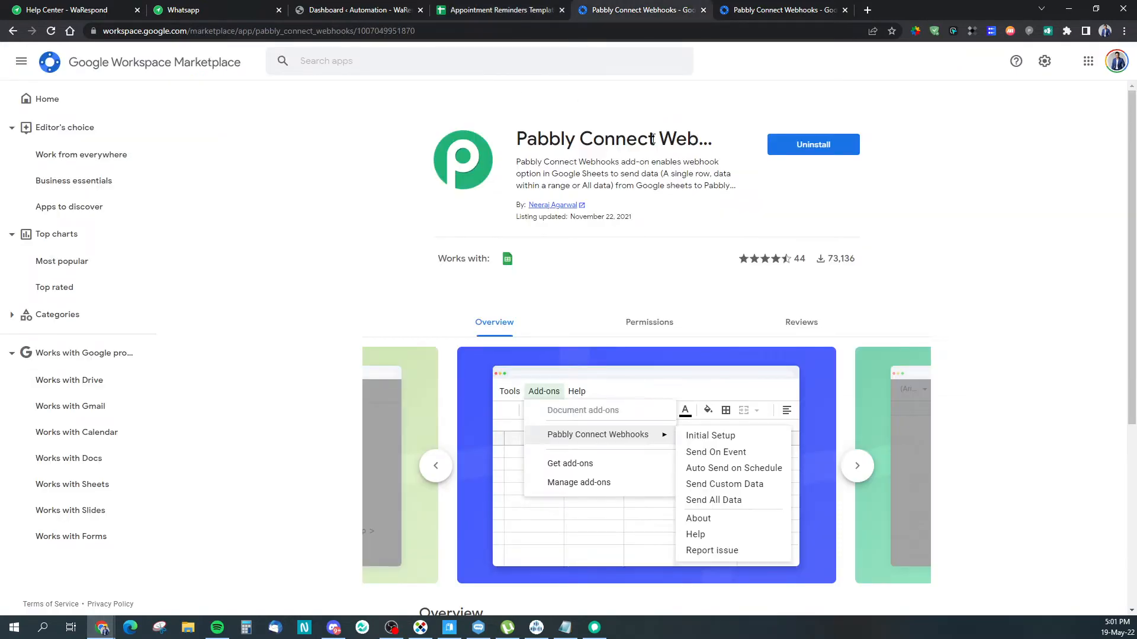
Step: View the Pabbly Connect Webhooks Marketplace listing from the search results, then return to the reminders sheet
left_click(769, 8)
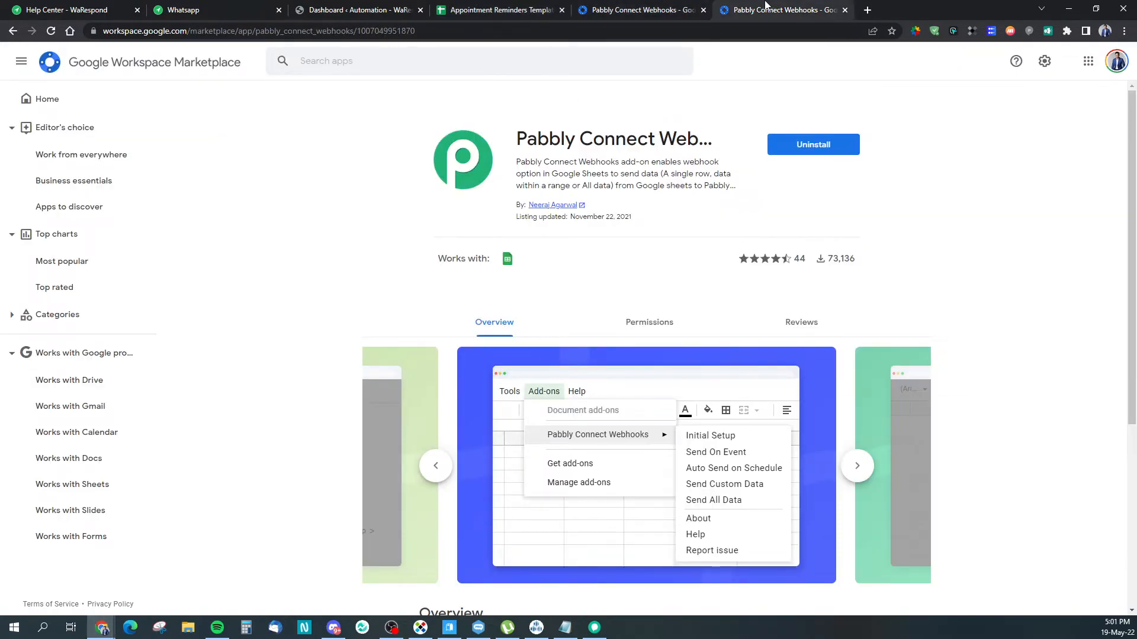
left_click(13, 31)
left_click_drag(319, 75, 127, 76)
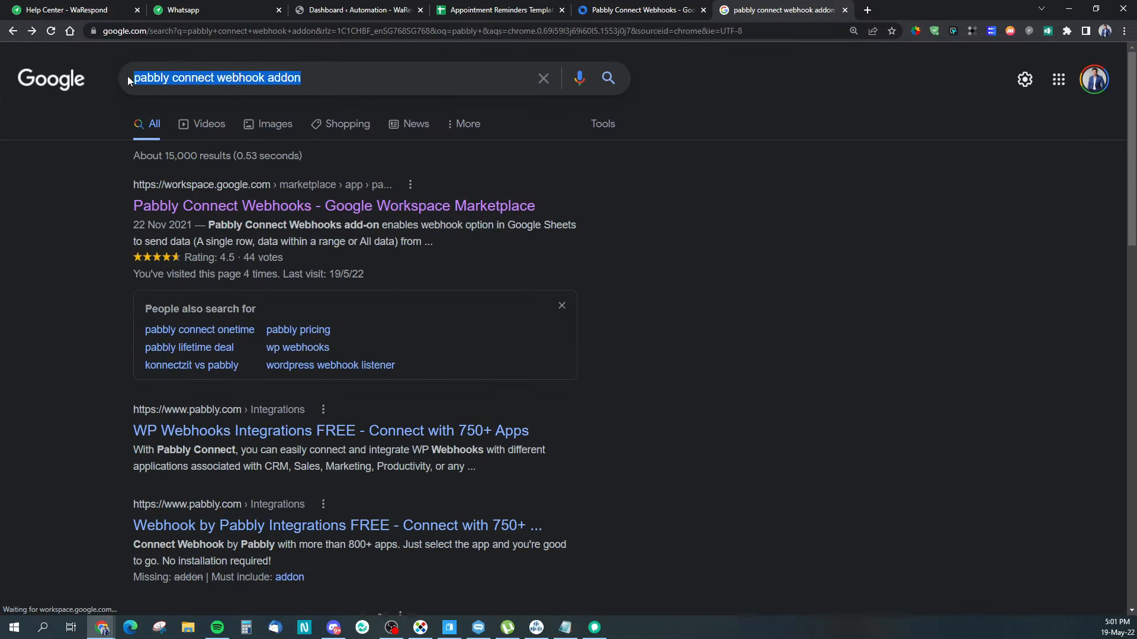
left_click(684, 247)
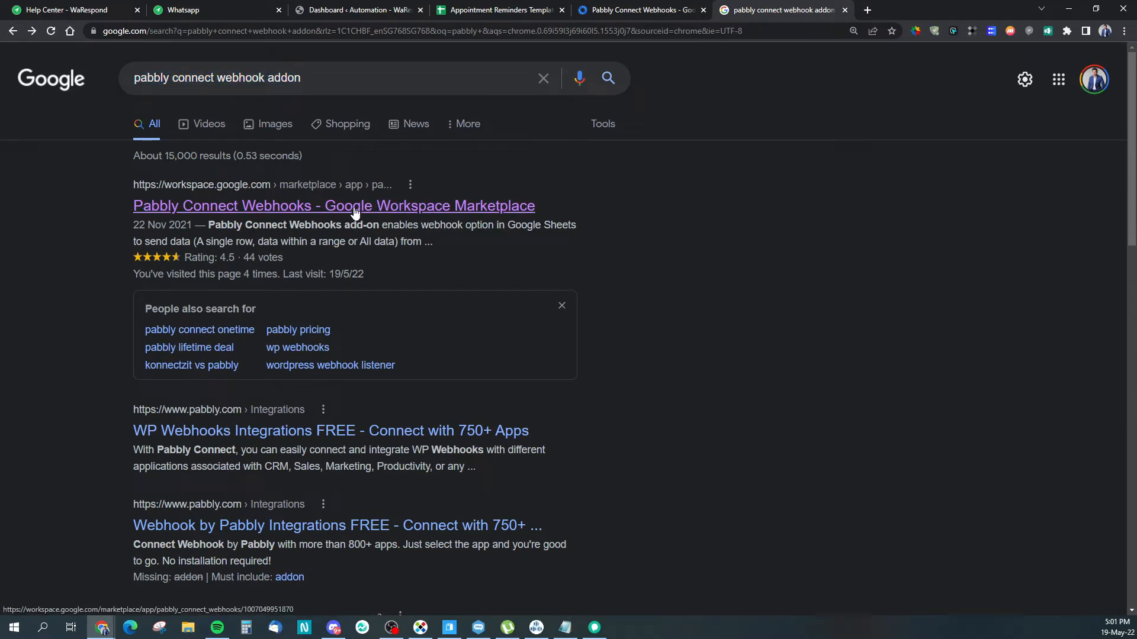
left_click(496, 209)
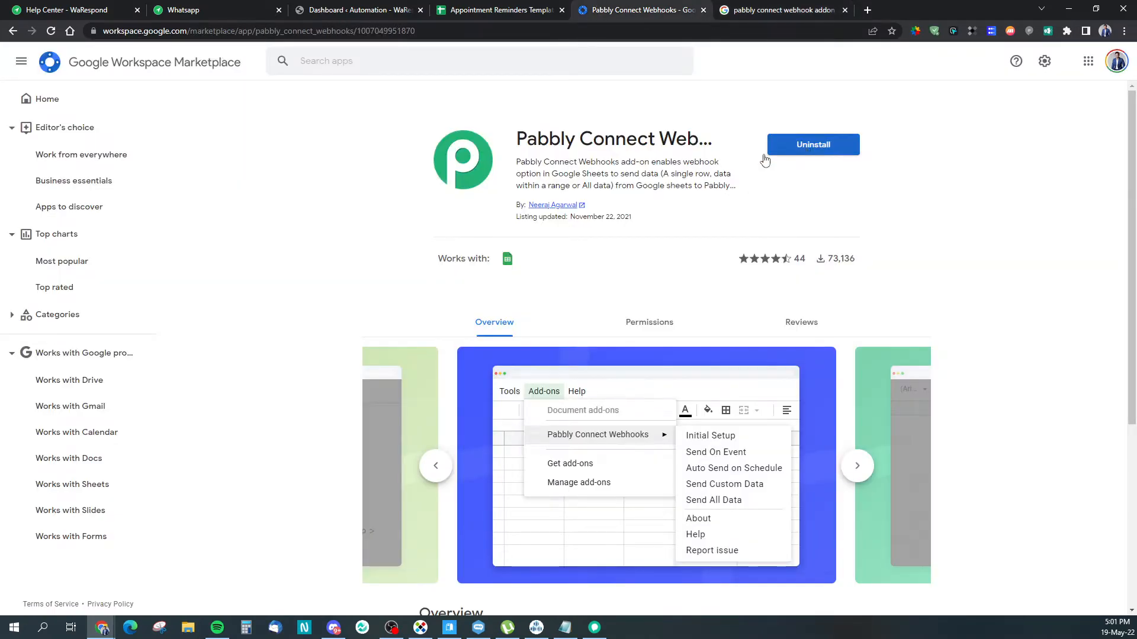
left_click(514, 10)
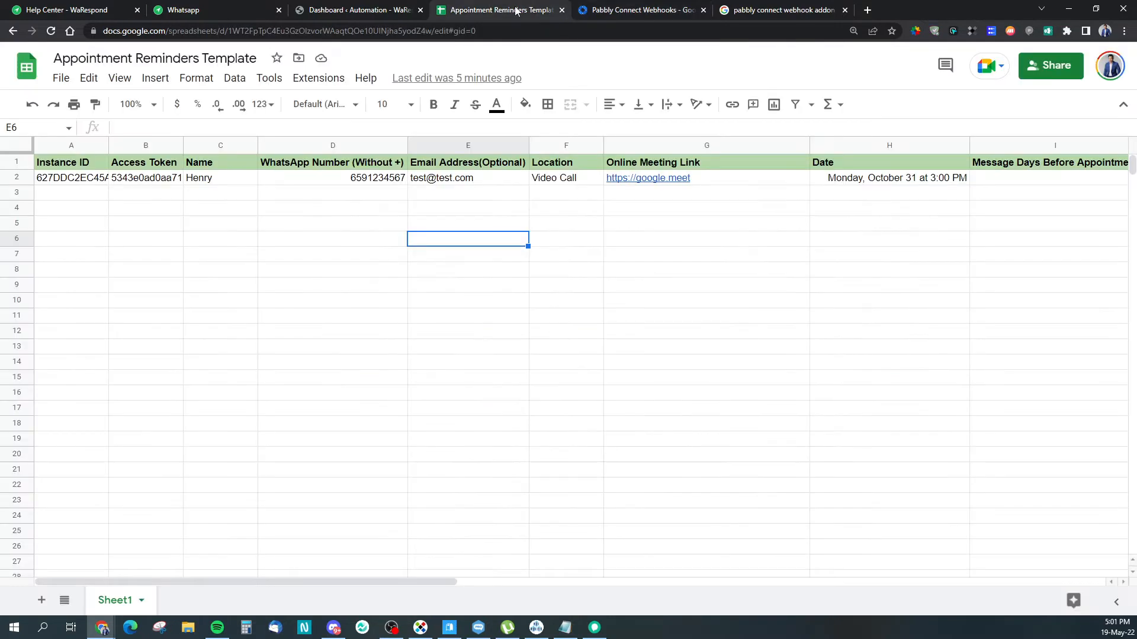
left_click(319, 79)
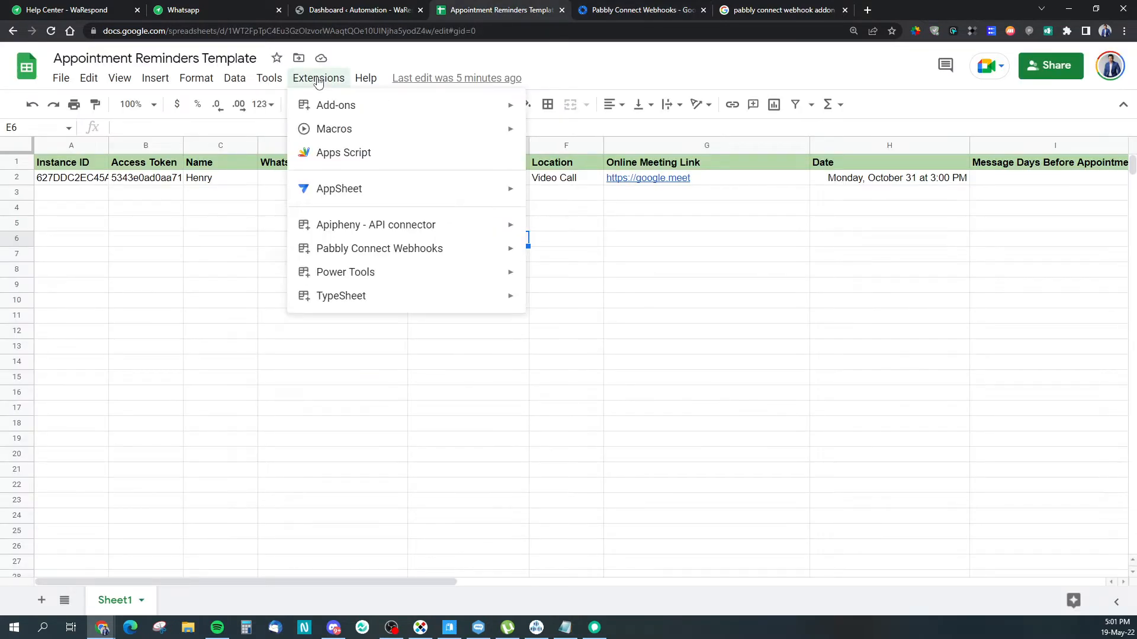
mouse_move(397, 254)
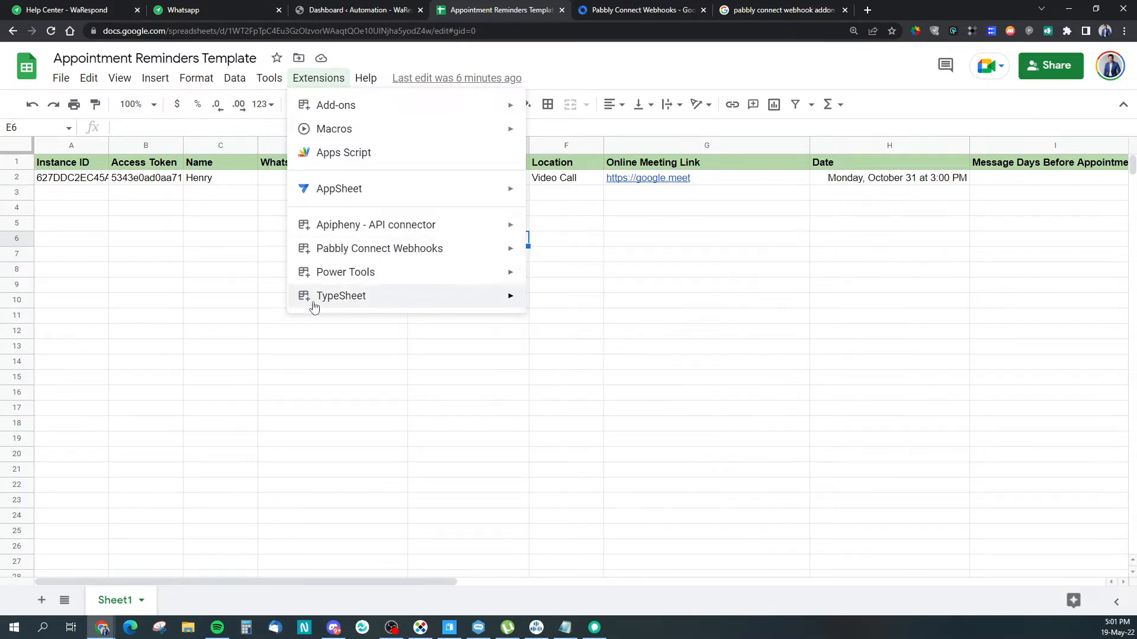
left_click(252, 270)
left_click(236, 218)
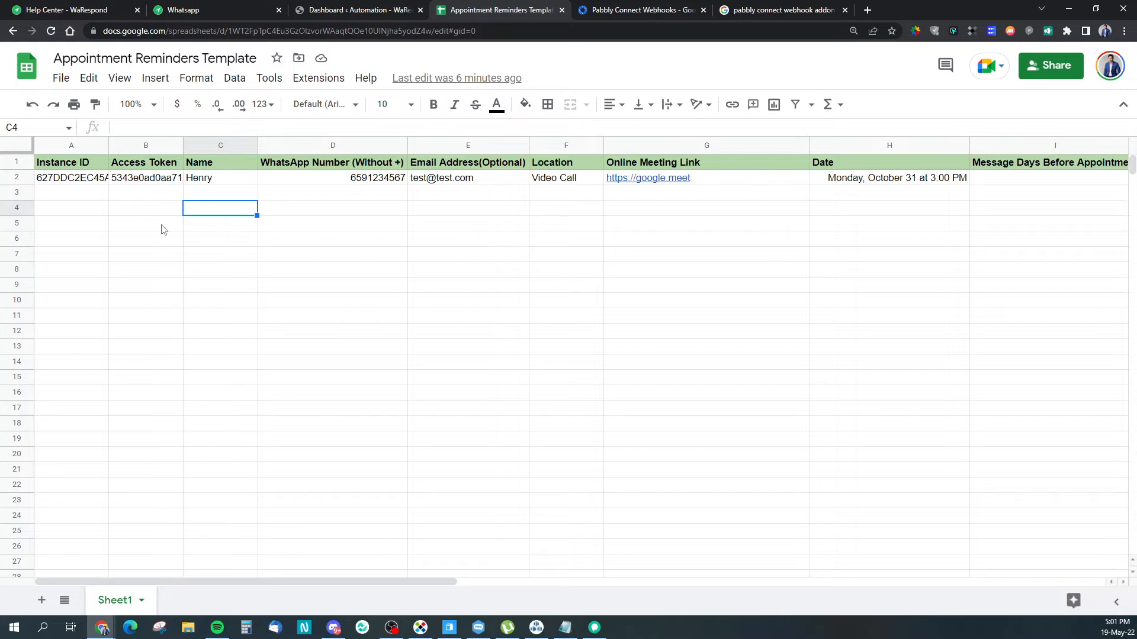
left_click(79, 169)
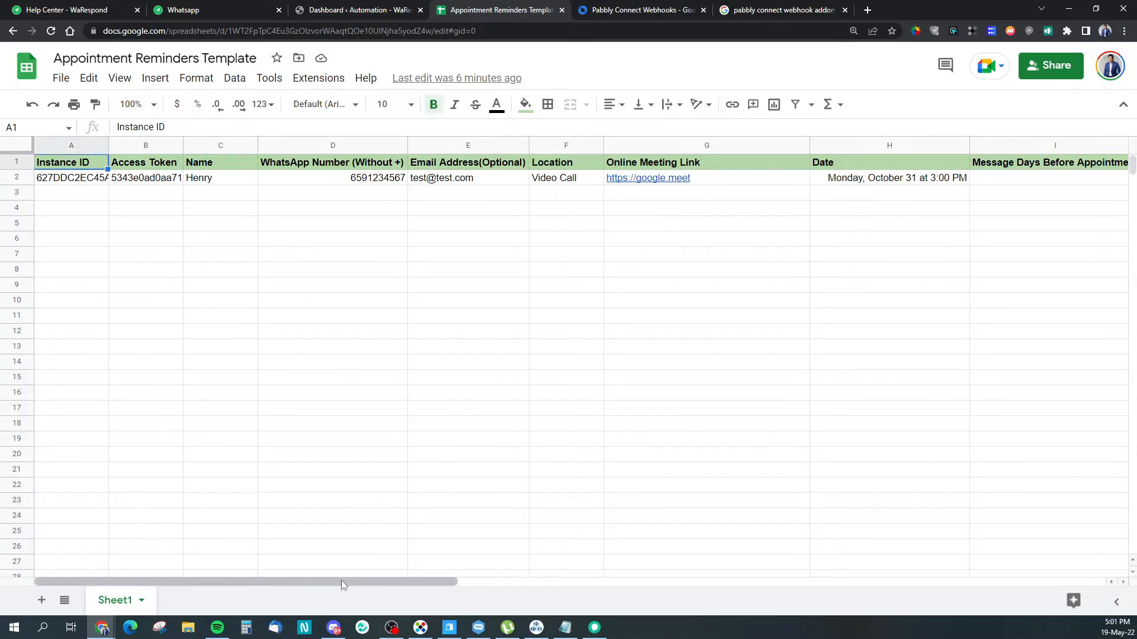
left_click_drag(341, 585, 553, 595)
left_click(721, 168)
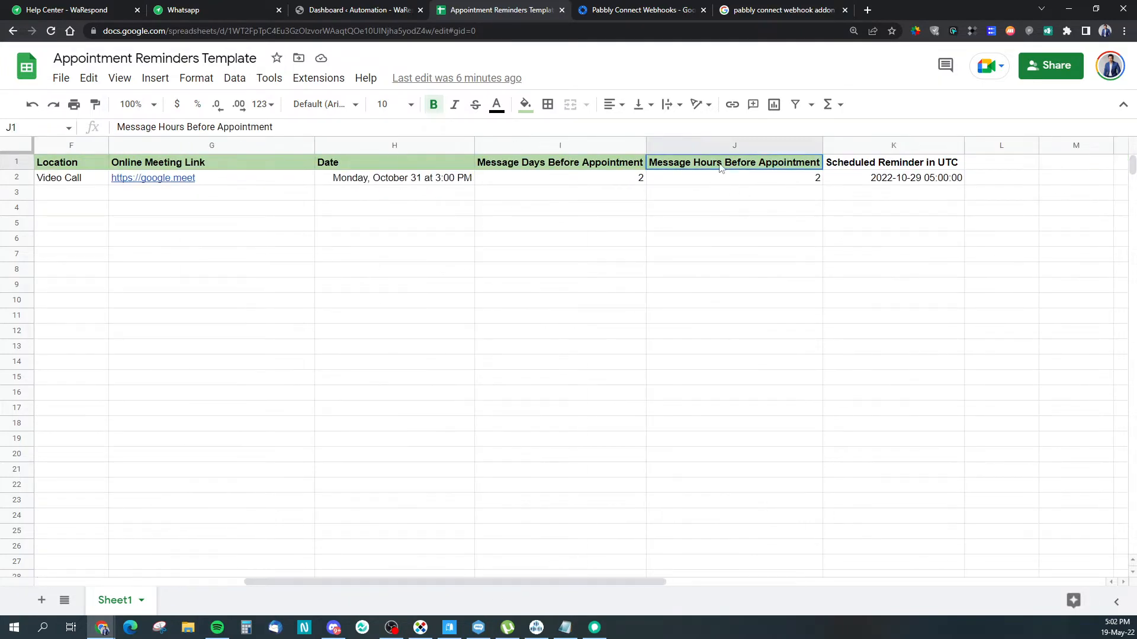
left_click(739, 254)
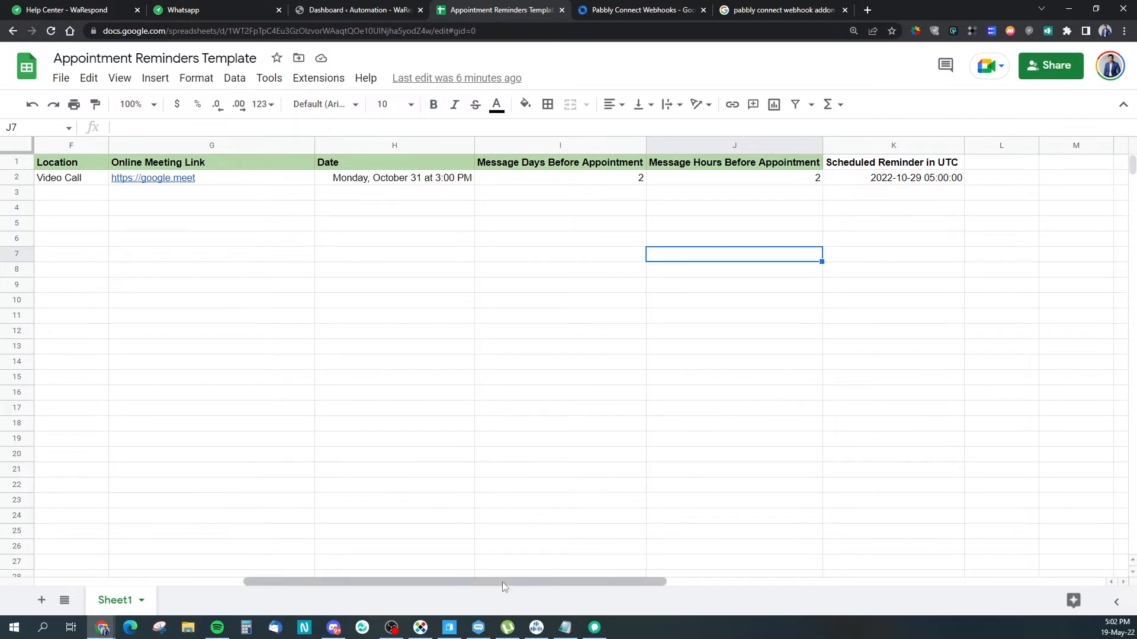
left_click_drag(502, 582, 148, 578)
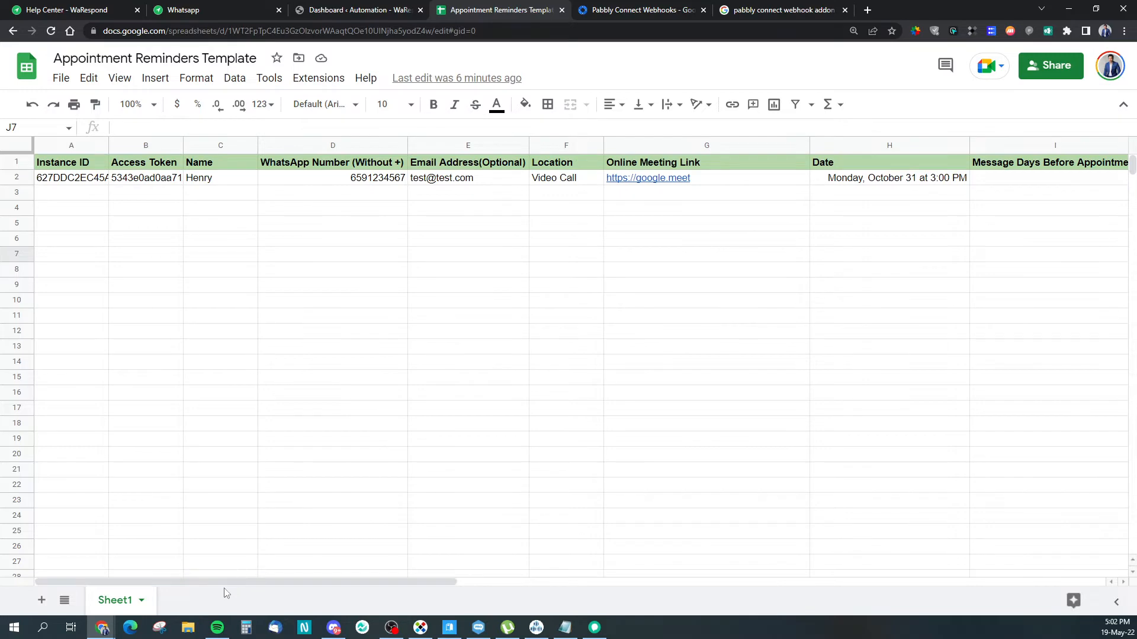
left_click_drag(226, 583, 279, 581)
left_click(142, 338)
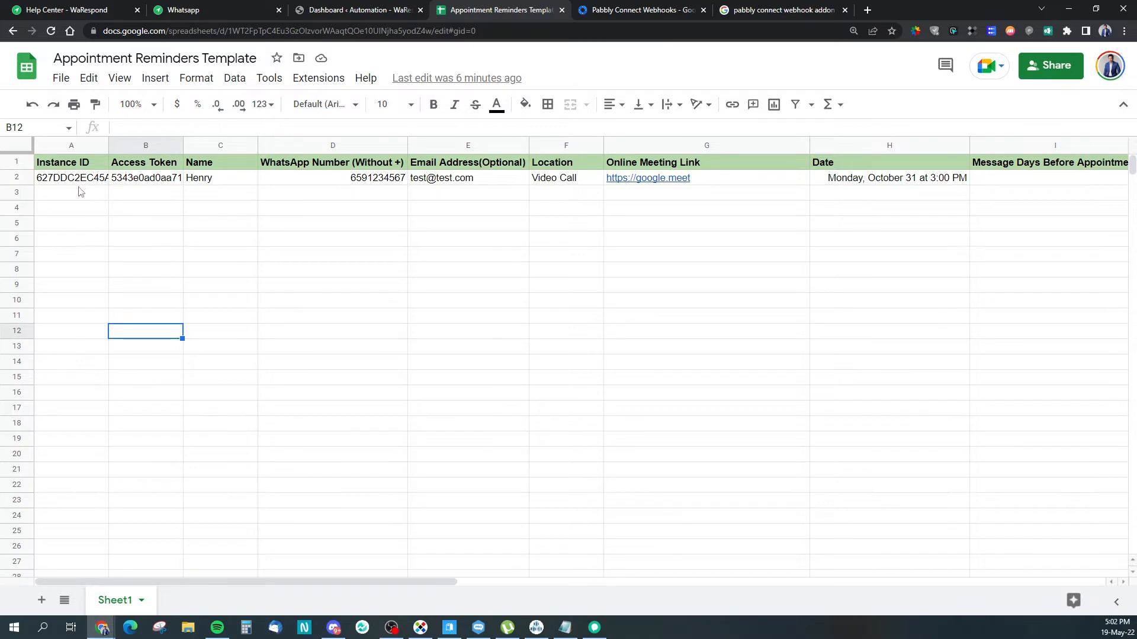
left_click(80, 191)
left_click_drag(166, 254, 148, 238)
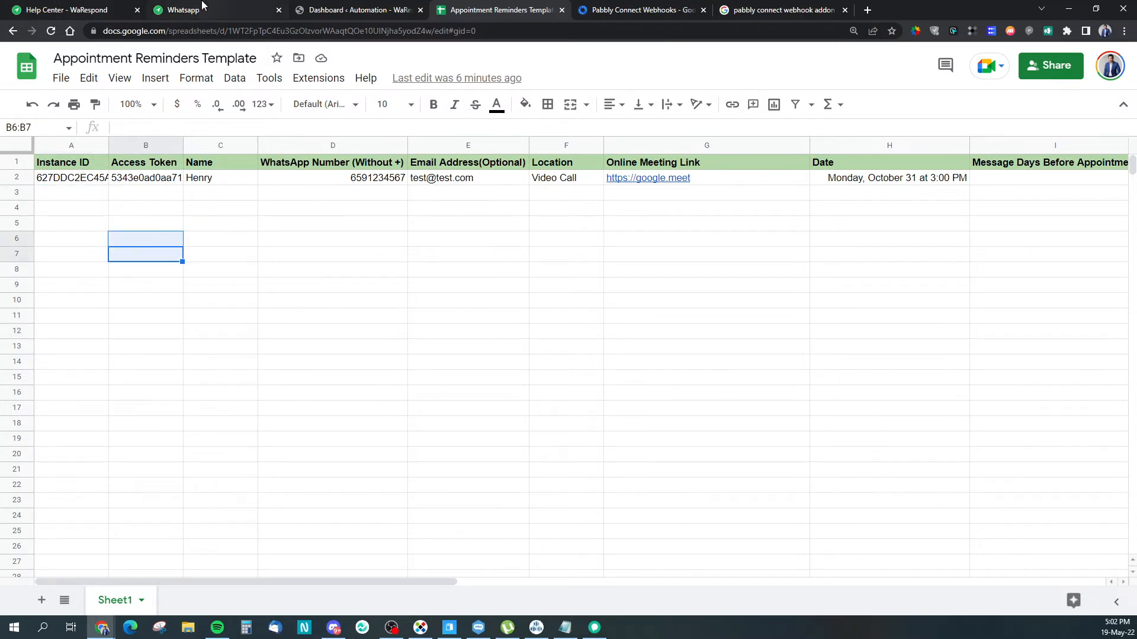
left_click(71, 195)
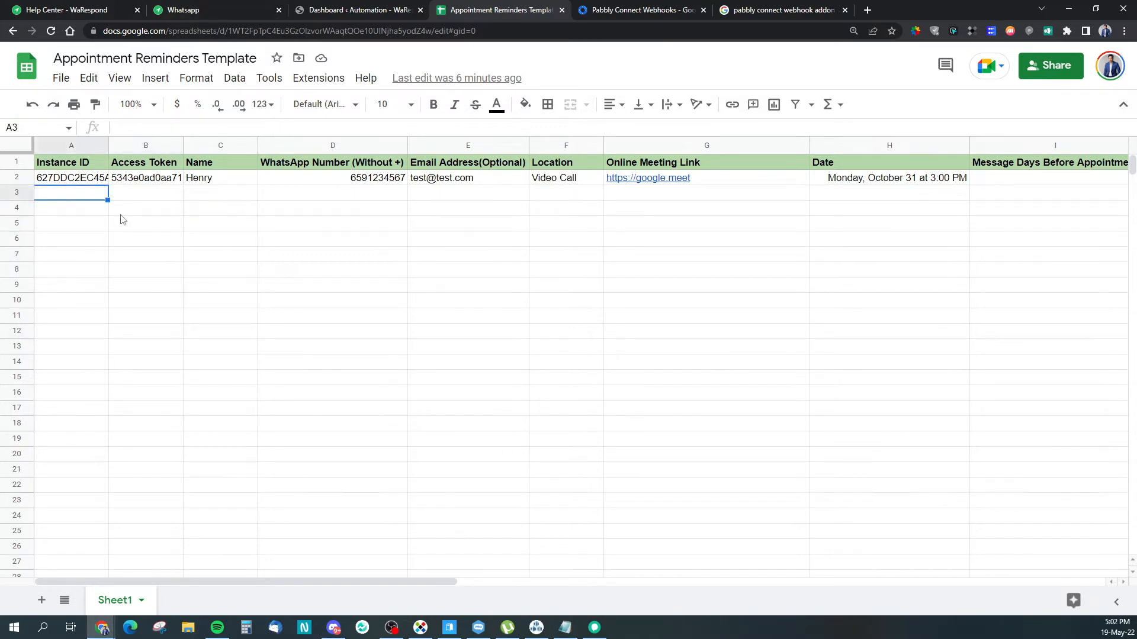
left_click(172, 10)
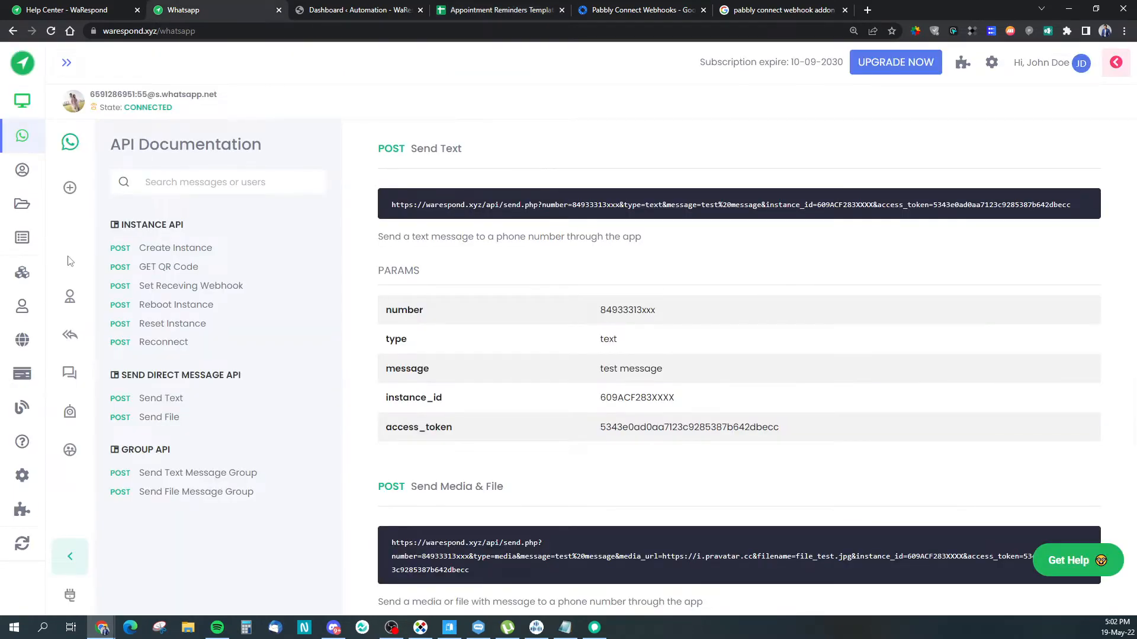
mouse_move(145, 285)
left_click(75, 299)
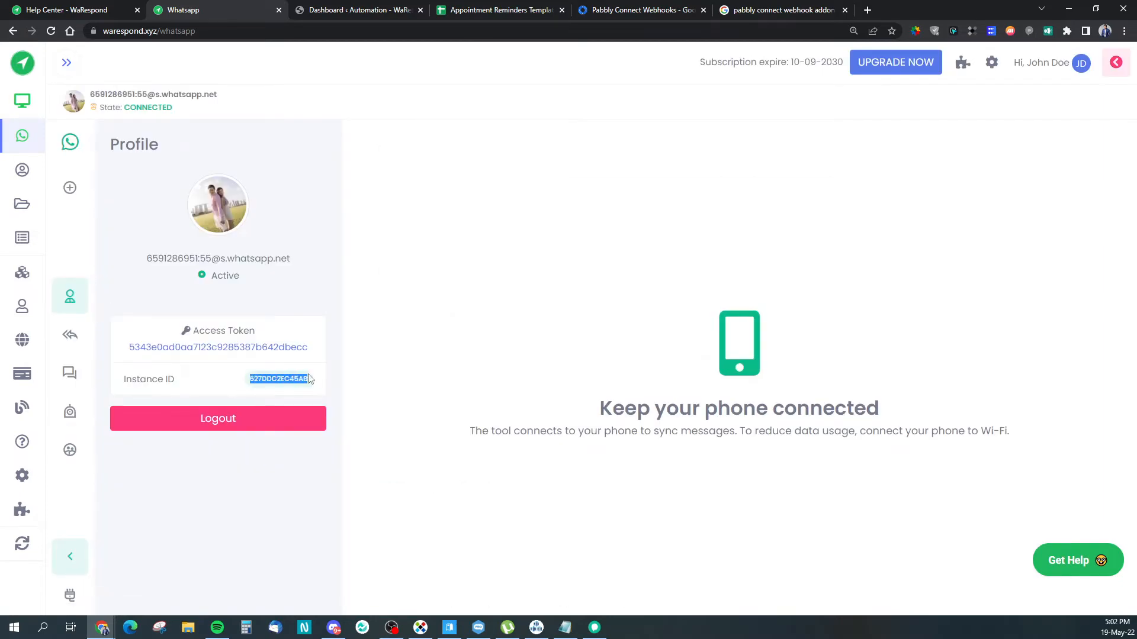
left_click_drag(309, 356, 128, 353)
left_click(223, 375)
left_click(501, 9)
left_click_drag(71, 195, 127, 197)
left_click(114, 209)
left_click(119, 210)
left_click(86, 197)
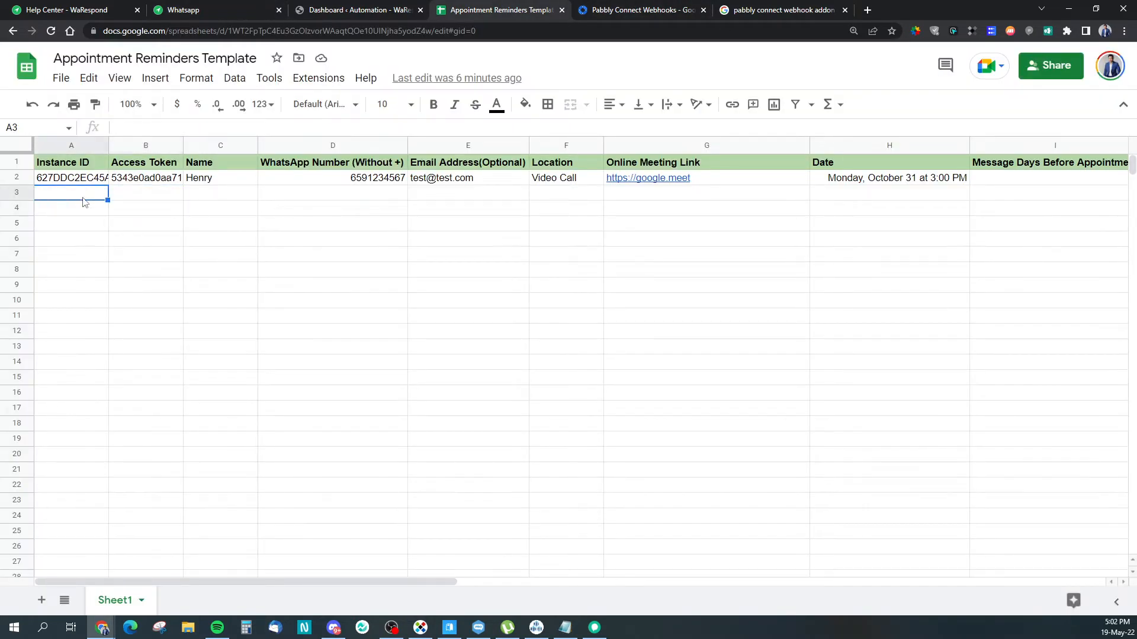
left_click(135, 198)
left_click(231, 203)
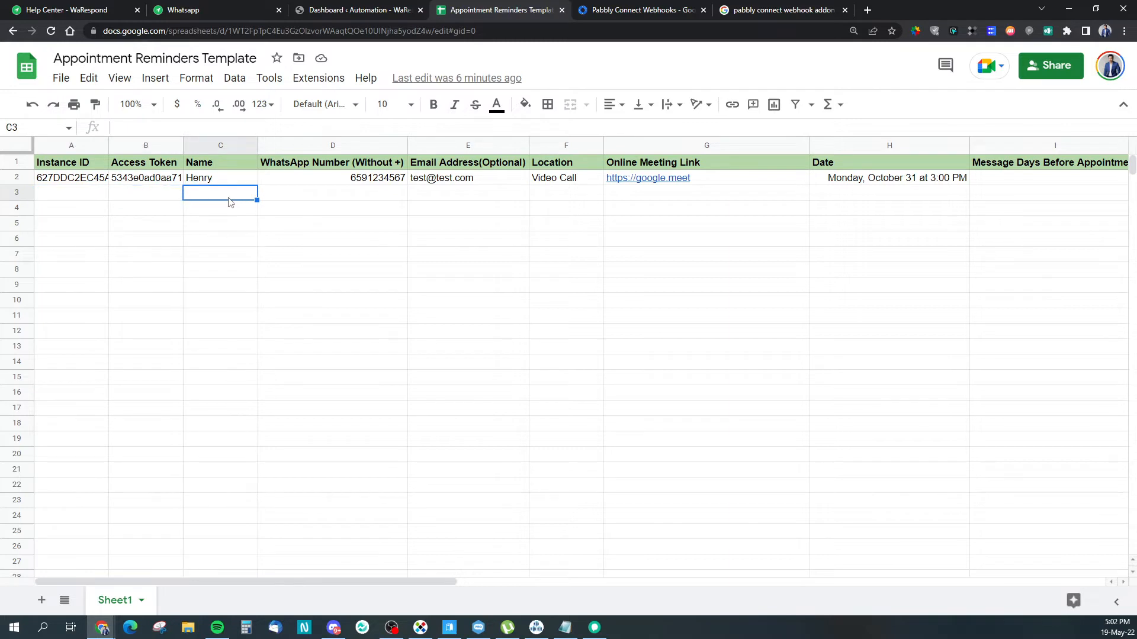
left_click(298, 199)
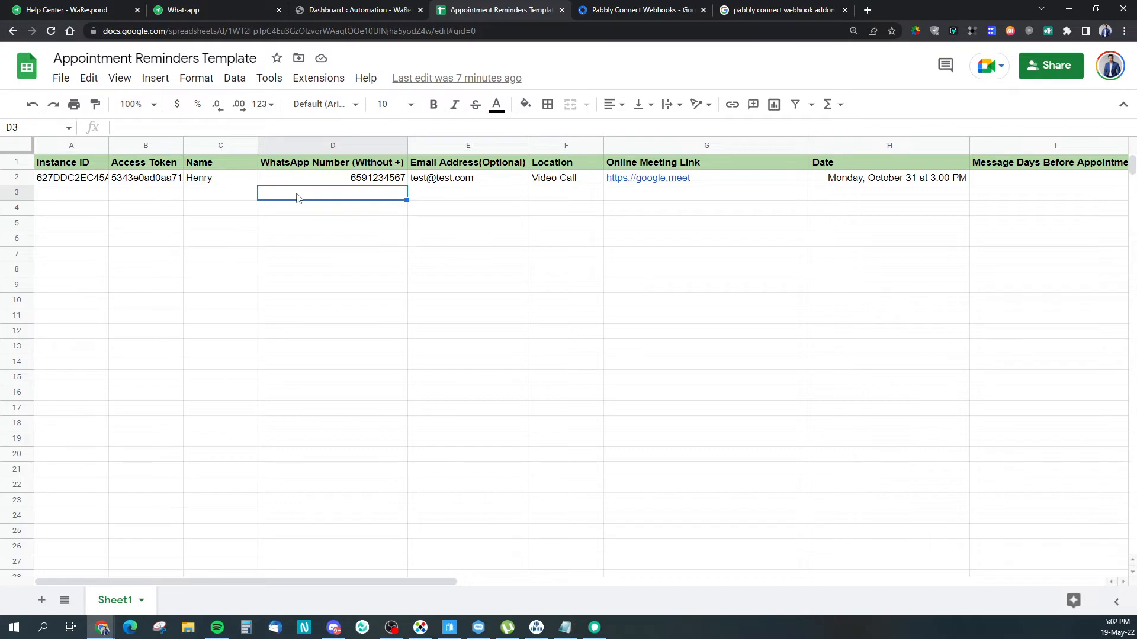
left_click(398, 166)
double_click(398, 165)
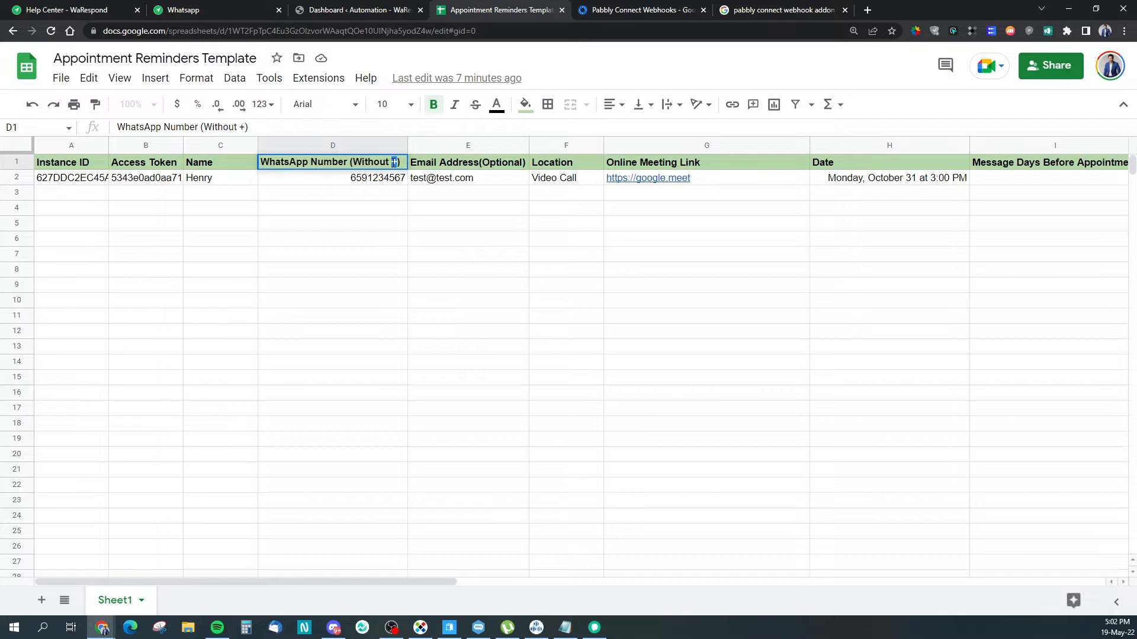
left_click(363, 181)
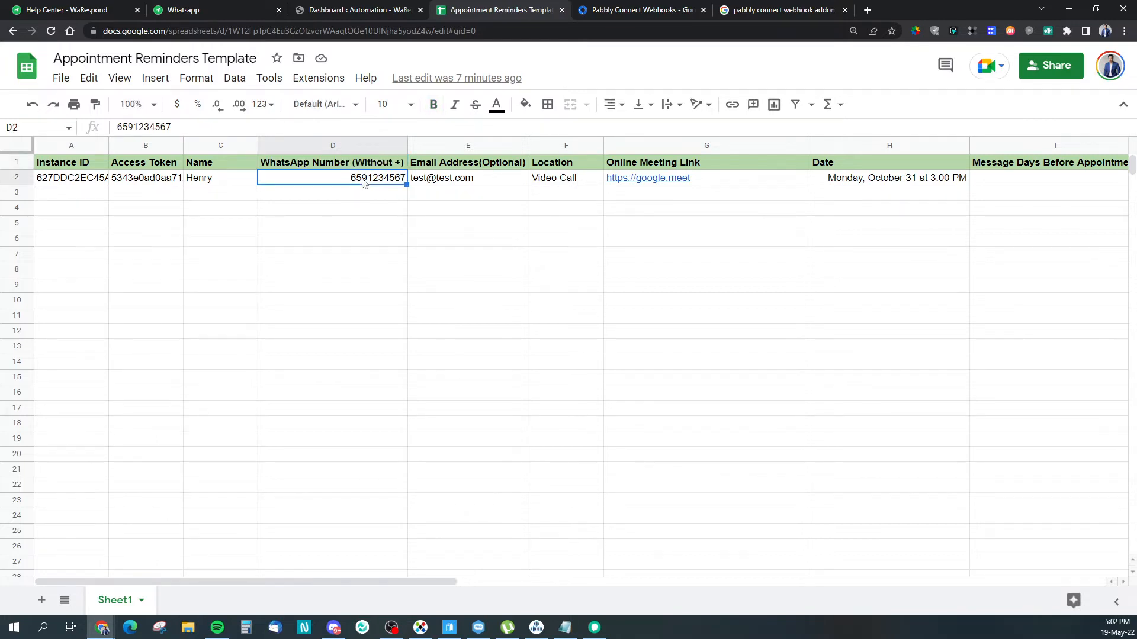
left_click(336, 197)
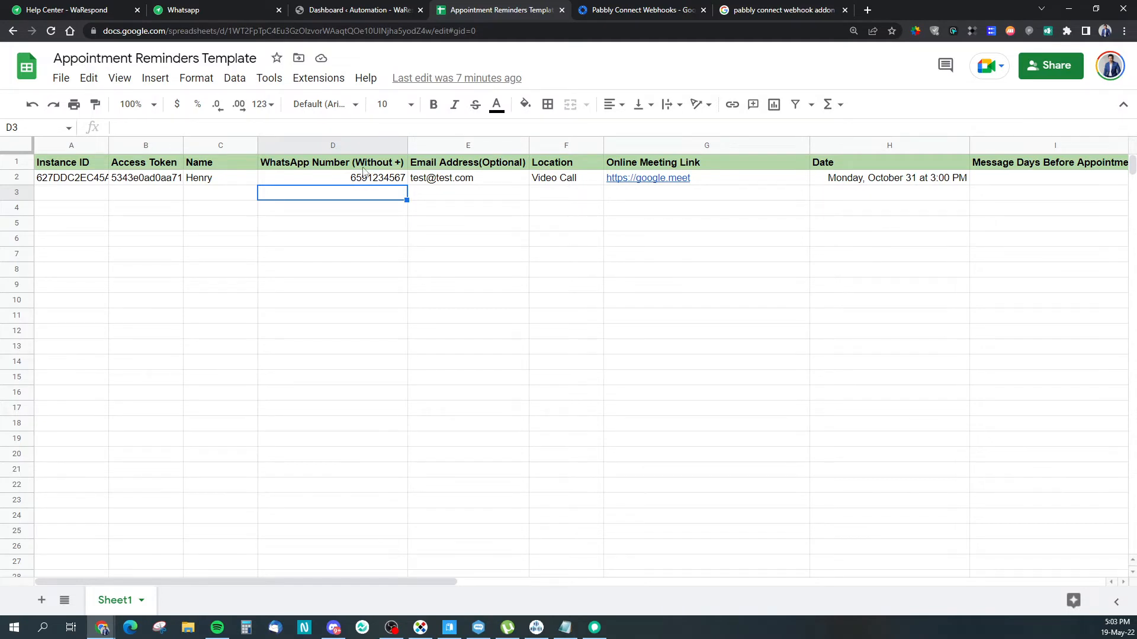
left_click(472, 199)
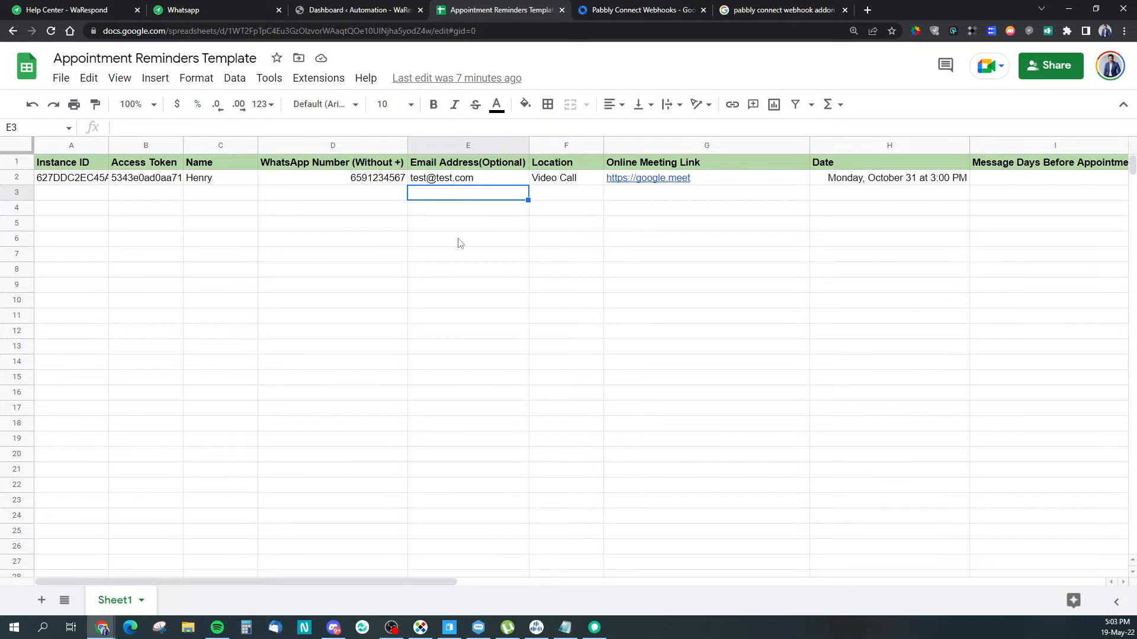
left_click(523, 223)
left_click(535, 183)
left_click(497, 197)
left_click(573, 195)
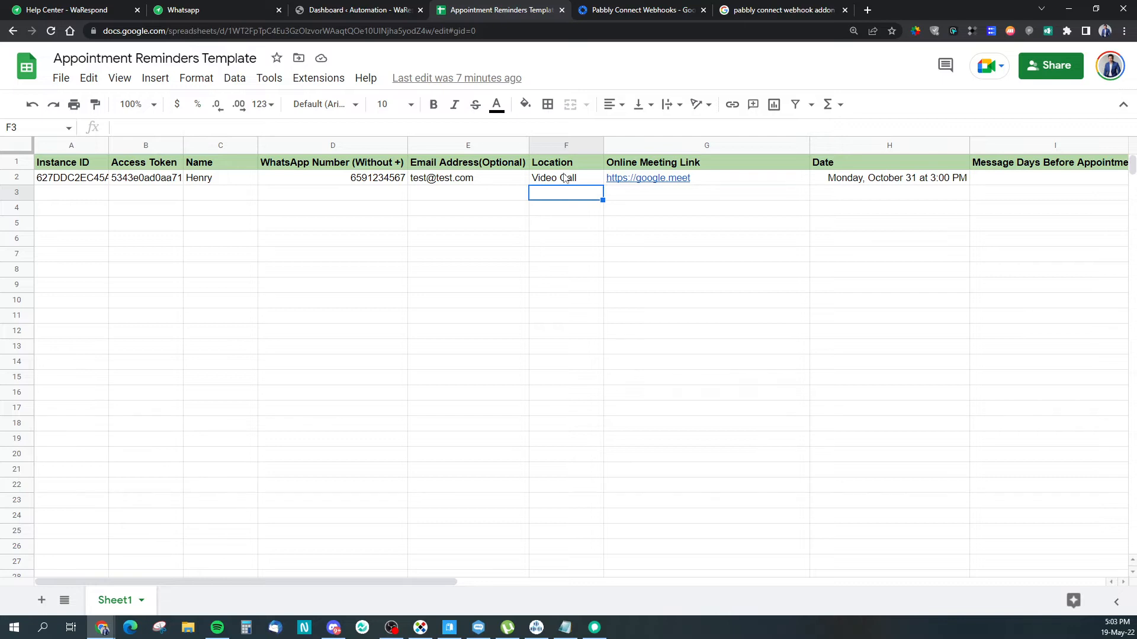
left_click(657, 194)
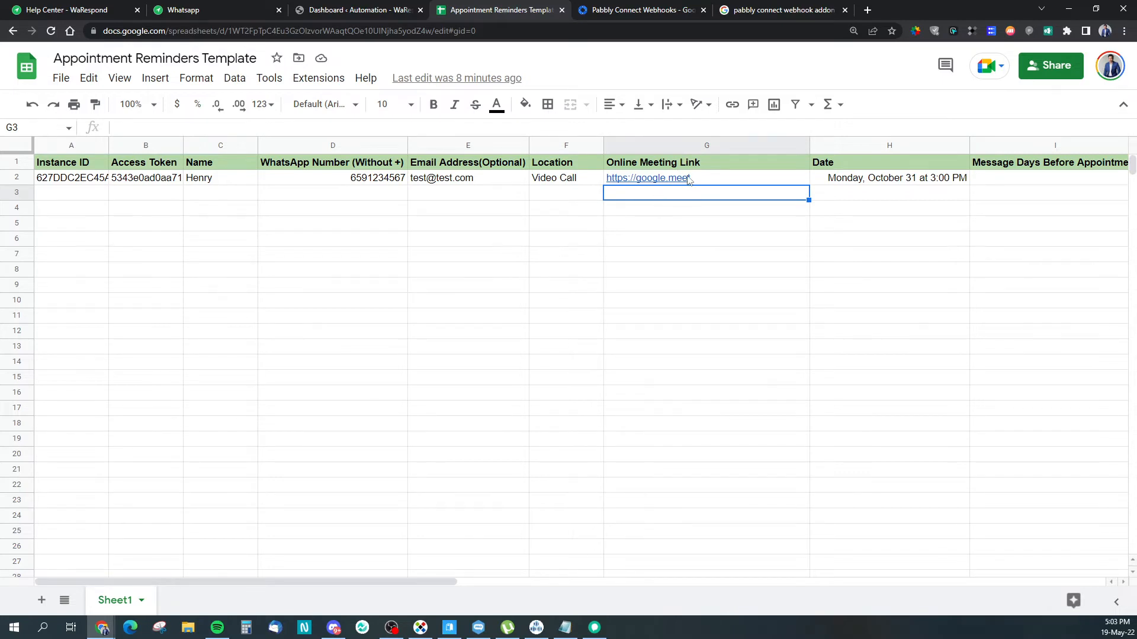
left_click(914, 200)
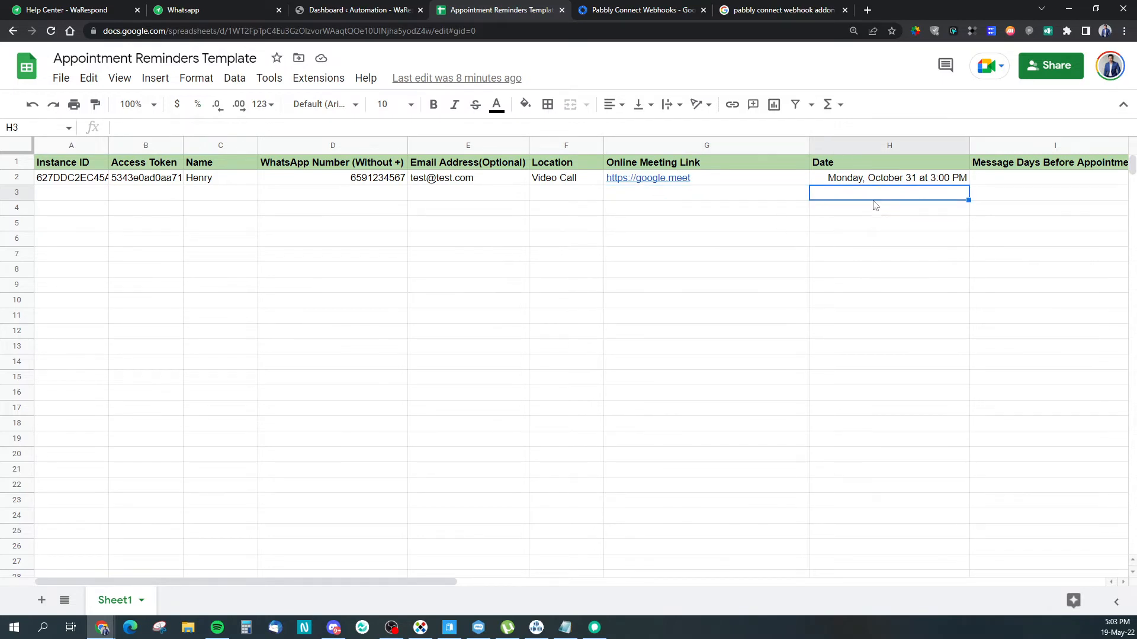
left_click(876, 180)
Step: Copy the appointment date from H2 into H3
key("ctrl+c")
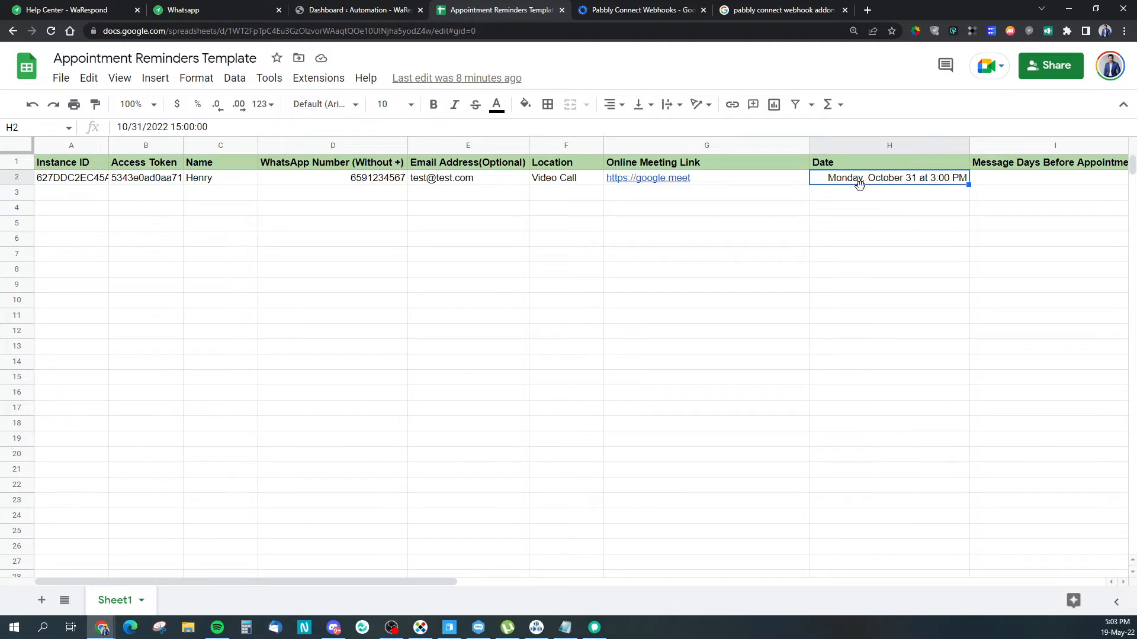
left_click(907, 198)
key("ctrl+v")
key("Return")
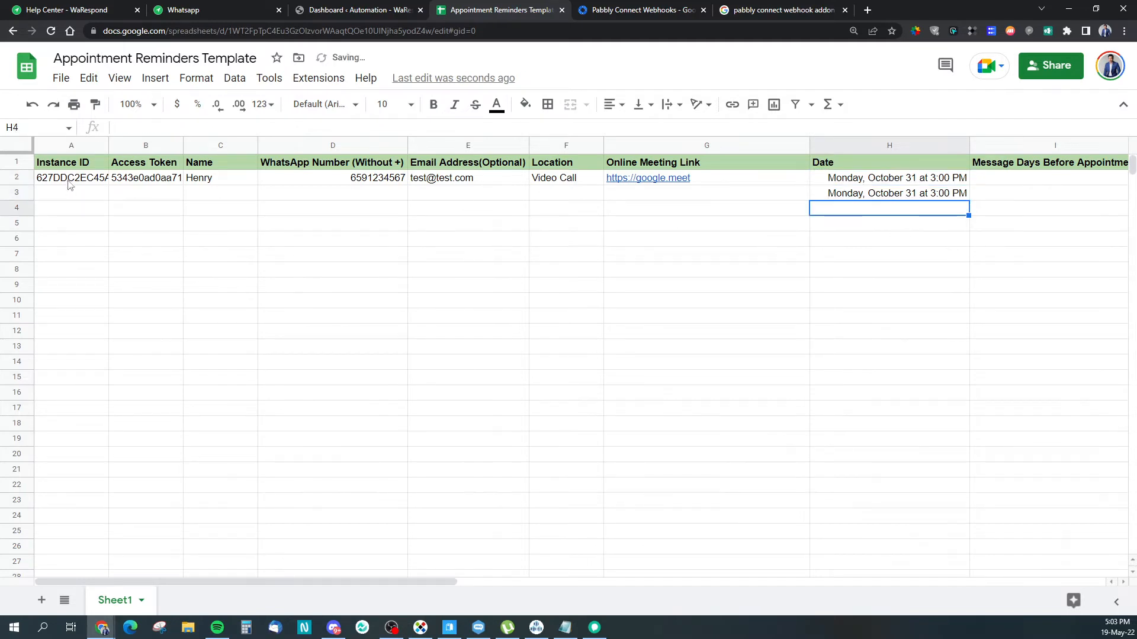
Step: Copy the row 2 appointment details A2:G2 into row 3
left_click(70, 181)
left_click(759, 183, "shift")
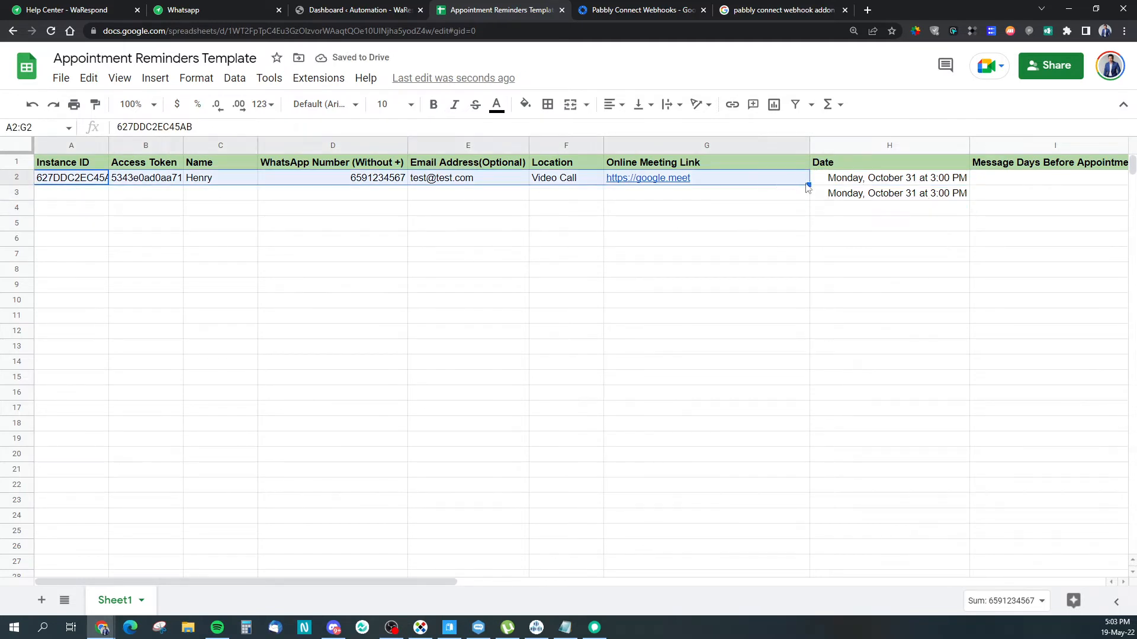
key("ctrl+c")
left_click(80, 202)
key("ctrl+v")
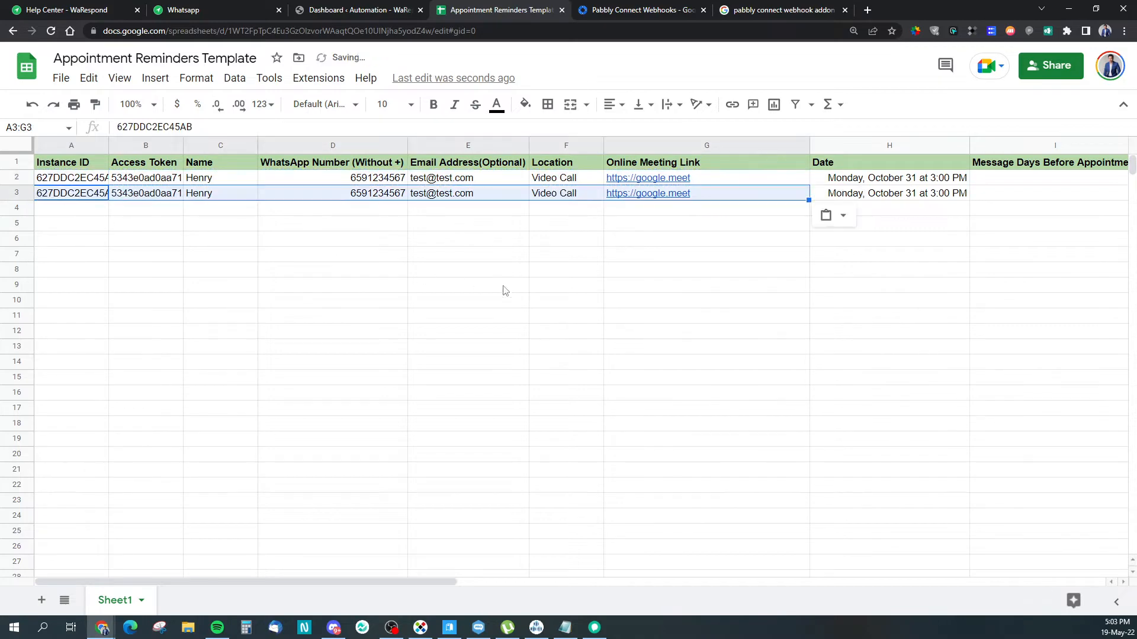
left_click(502, 286)
left_click(740, 363)
left_click_drag(449, 595, 610, 594)
left_click(1016, 213)
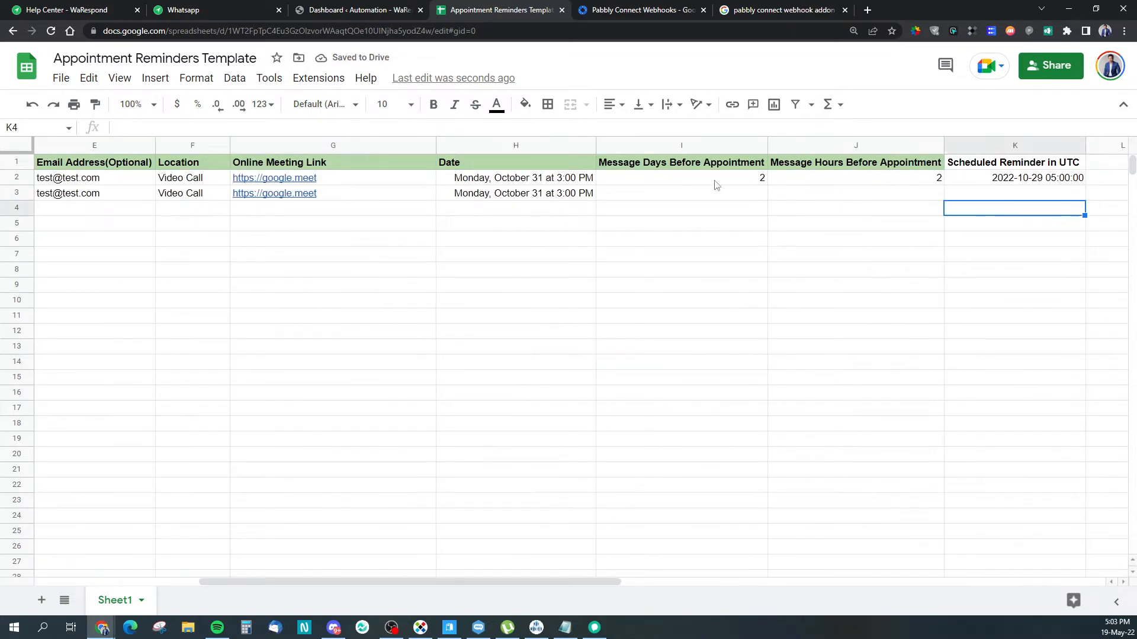
Step: Enter 2 days and 2 hours as the reminder offsets in I3 and J3
left_click(714, 180)
left_click(719, 192)
type("2")
left_click(893, 196)
type("2")
left_click_drag(856, 224, 840, 237)
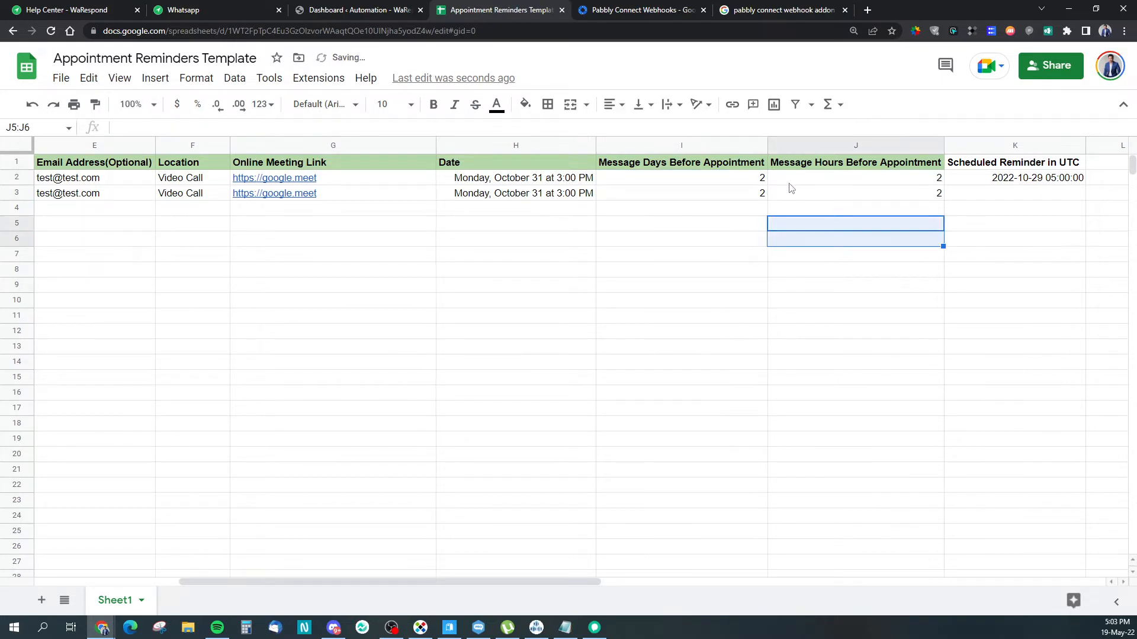
left_click(701, 230)
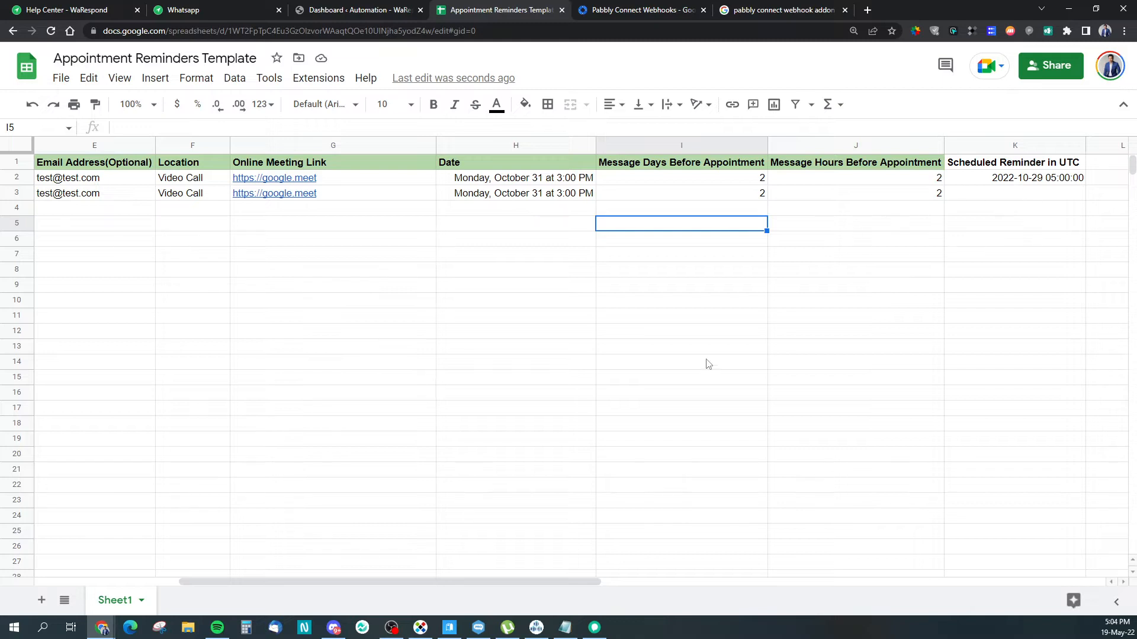
left_click(1000, 195)
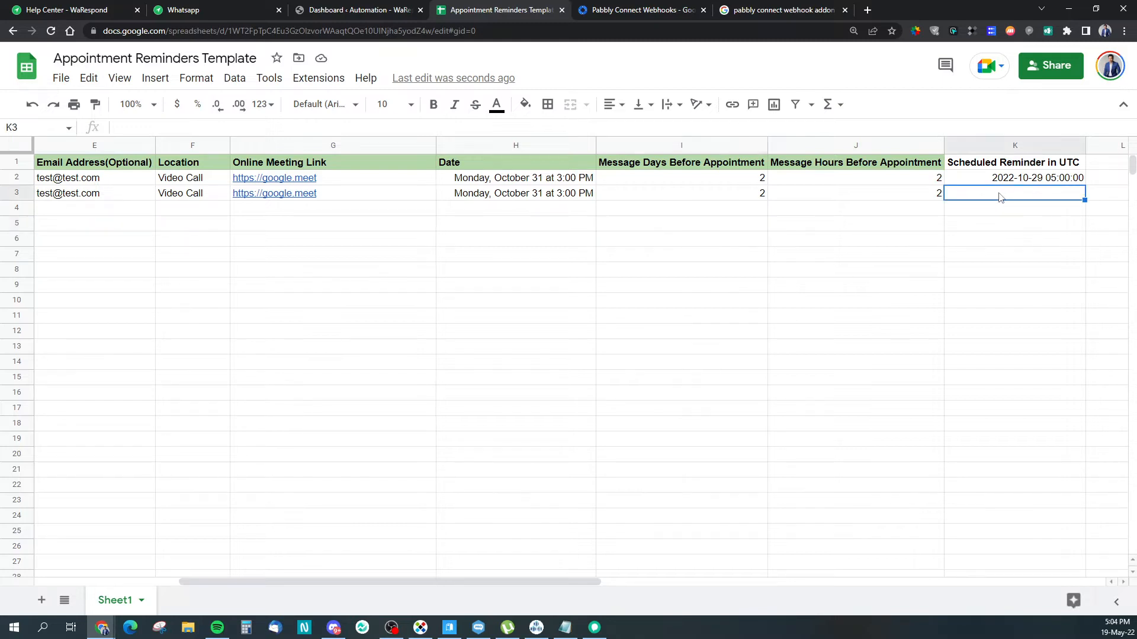
left_click(876, 306)
mouse_move(524, 578)
left_mouse_down()
mouse_move(477, 576)
mouse_move(531, 575)
left_mouse_up()
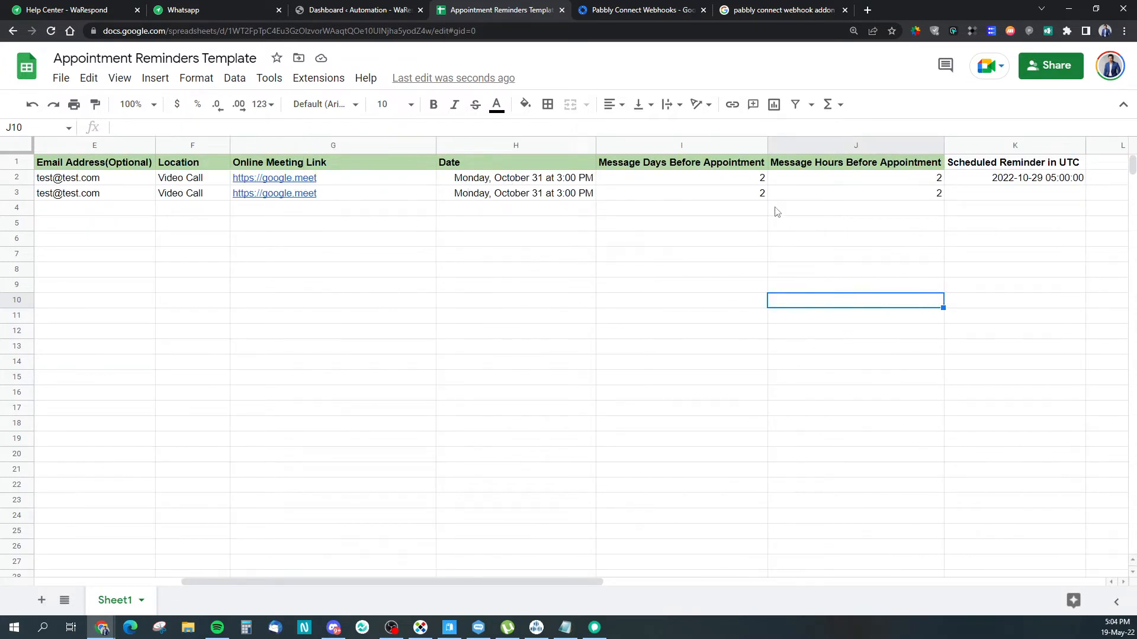
left_click(738, 199)
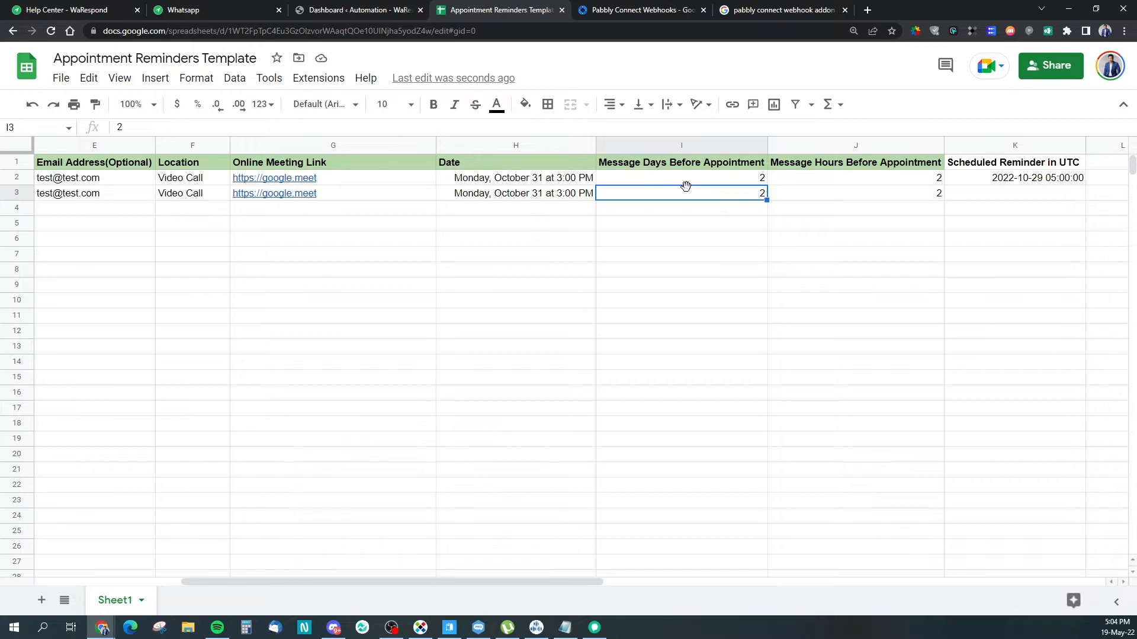
Step: Set the second appointment's reminder to 0 hours and 3 days
left_click(829, 195)
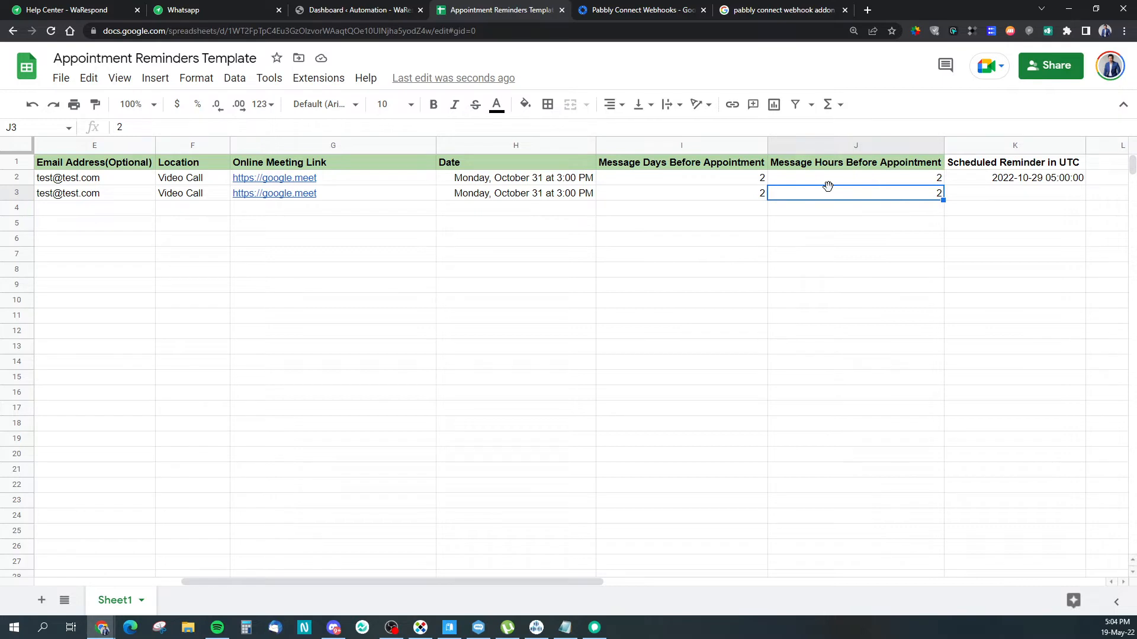
left_click(764, 198)
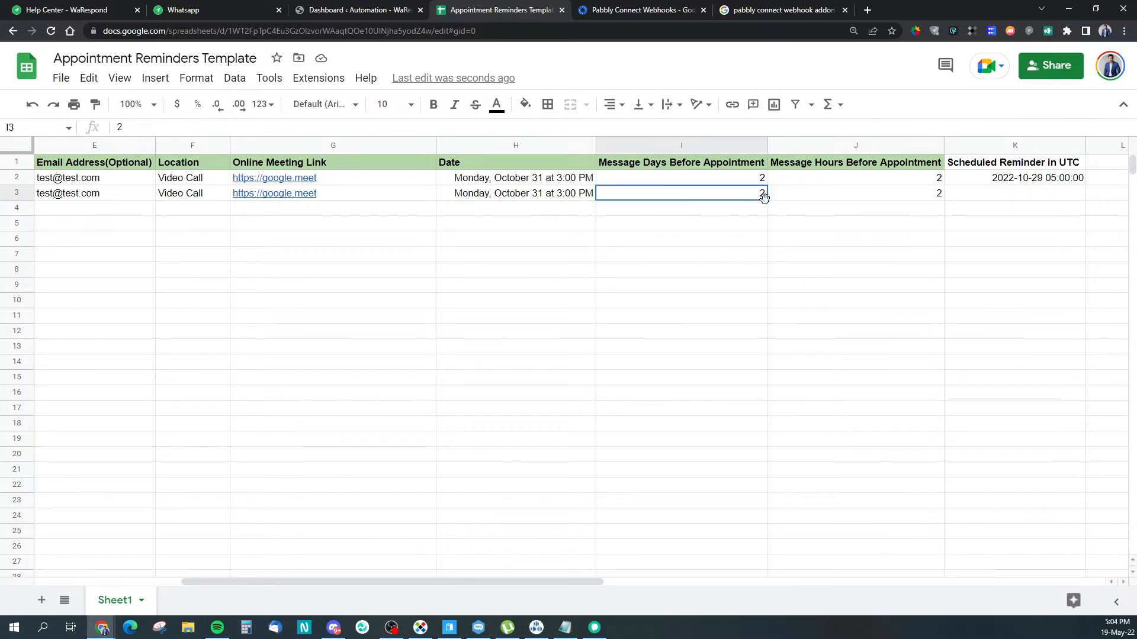
left_click(822, 193)
type("0")
key("Return")
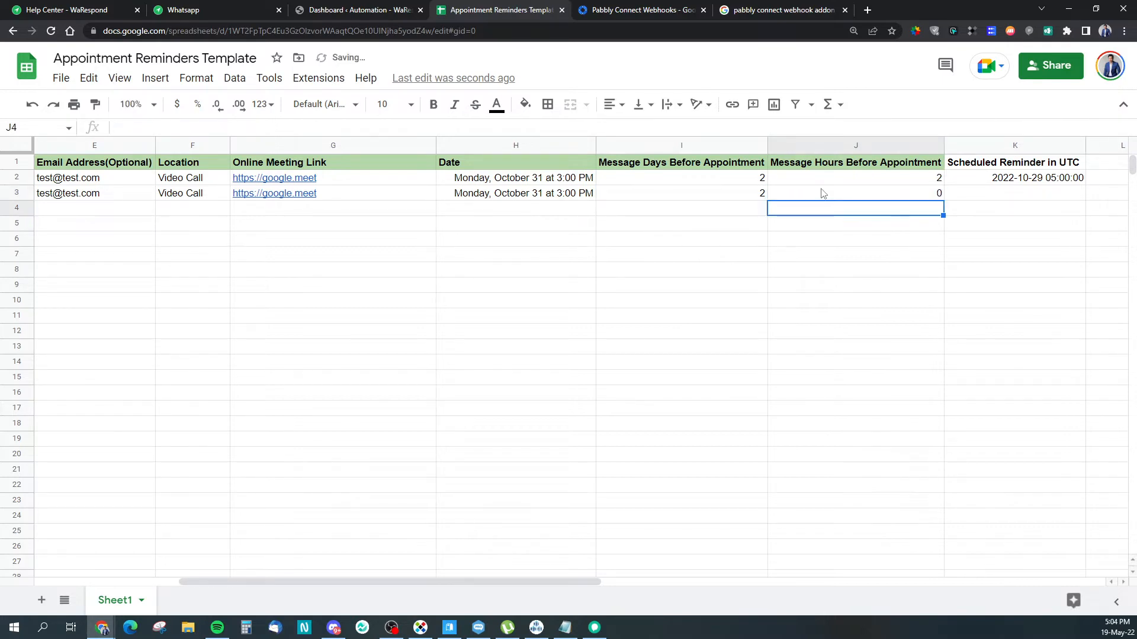
left_click(747, 197)
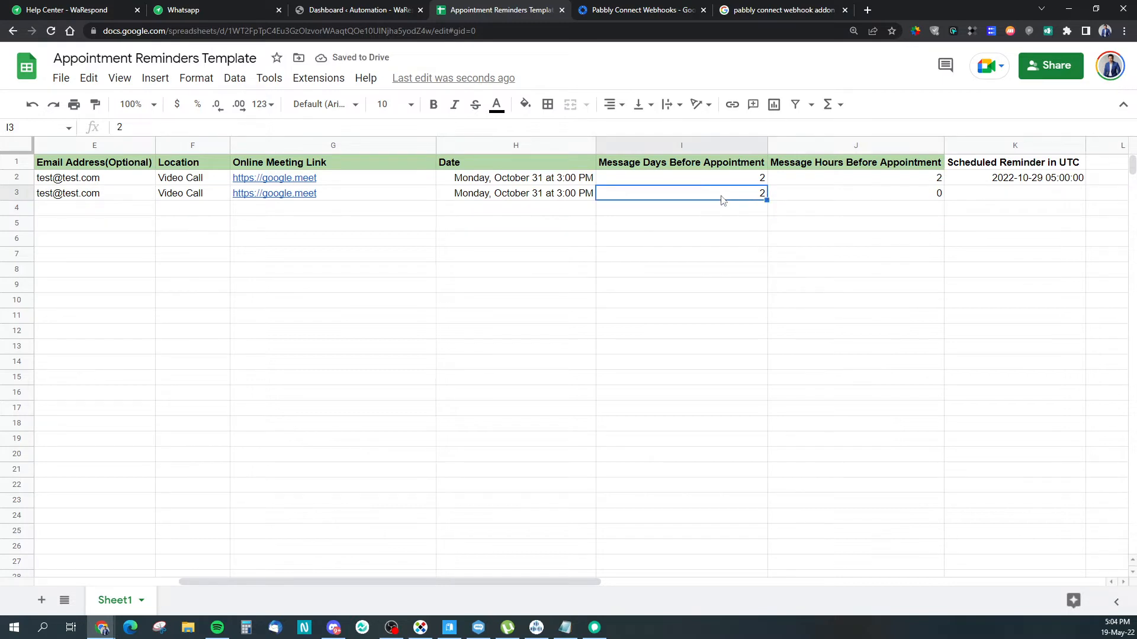
type("3")
key("Return")
left_click(721, 196)
Step: Change J2 to 0 hours, then set row 3 to 0 days and 2 hours
left_click(845, 180)
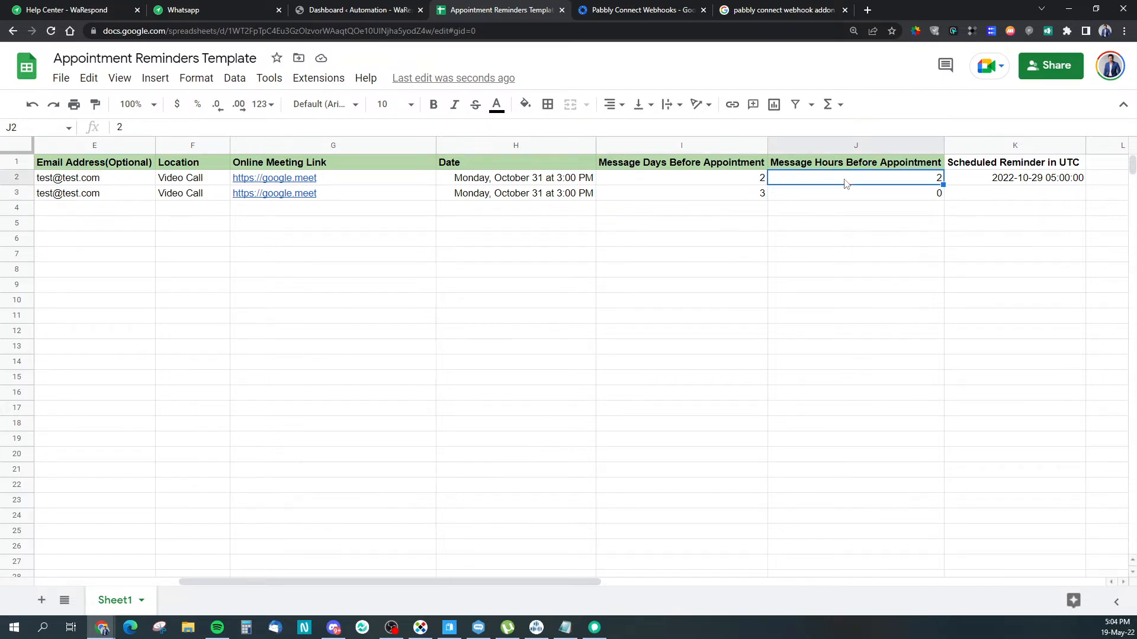
type("0")
key("Return")
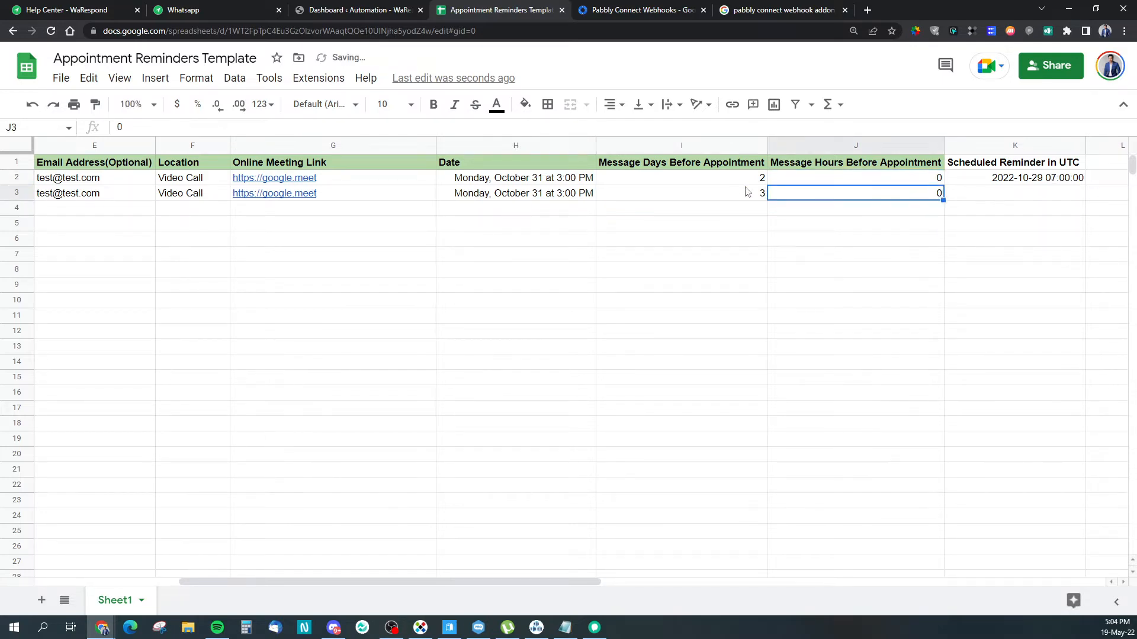
key("Left")
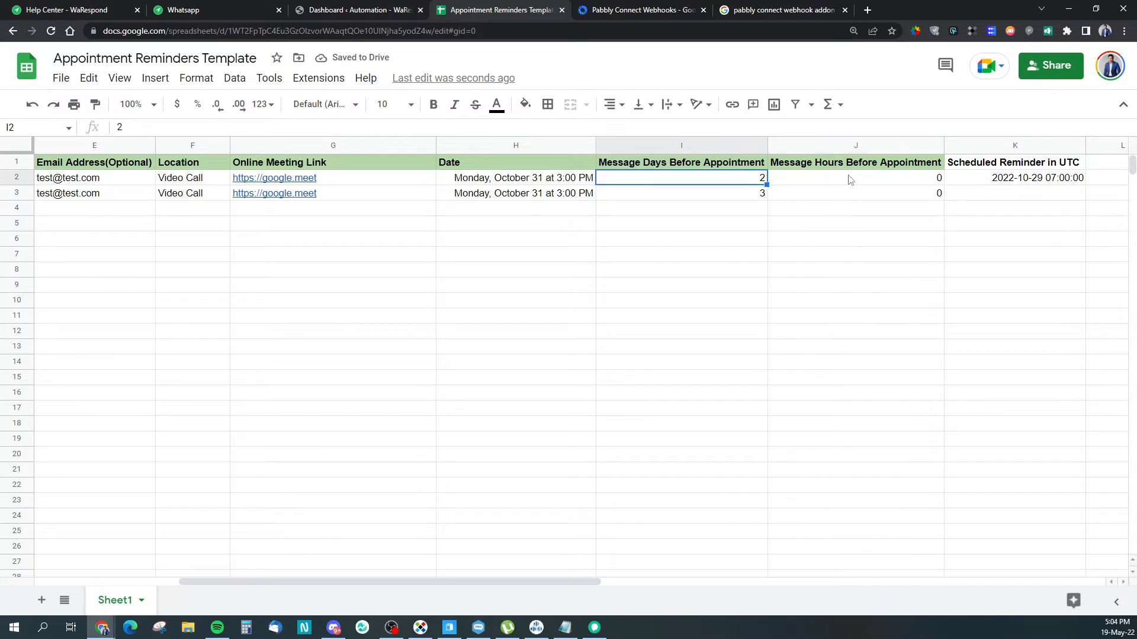
type("0")
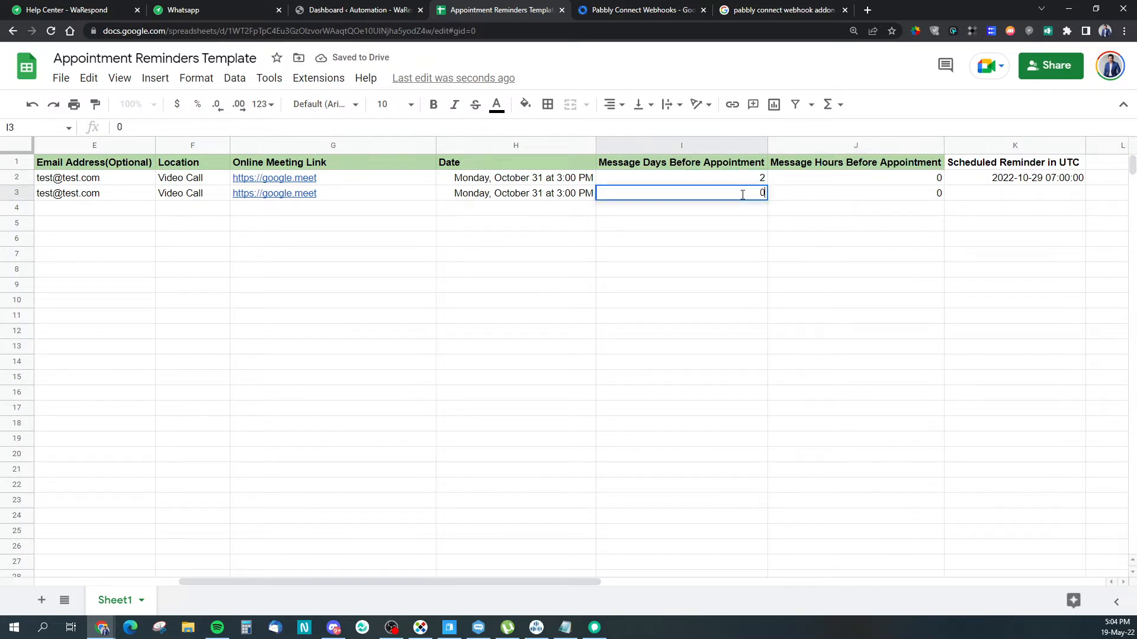
key("Tab")
type("2")
key("Return")
type(".")
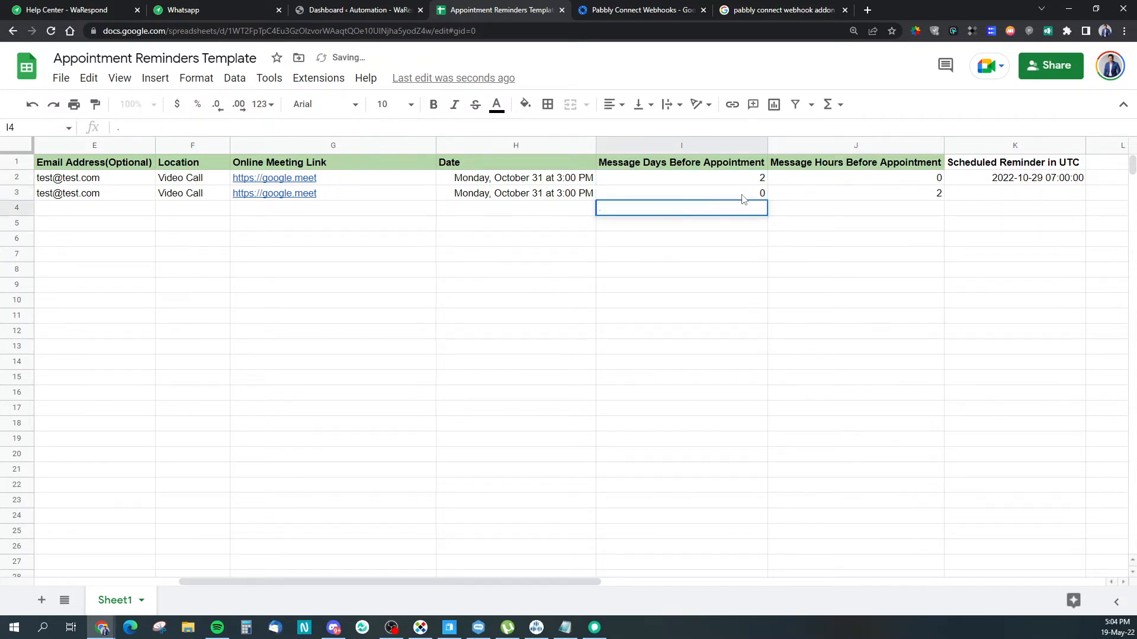
left_click(640, 266)
key("Up")
key("Up")
left_click_drag(473, 582, 208, 572)
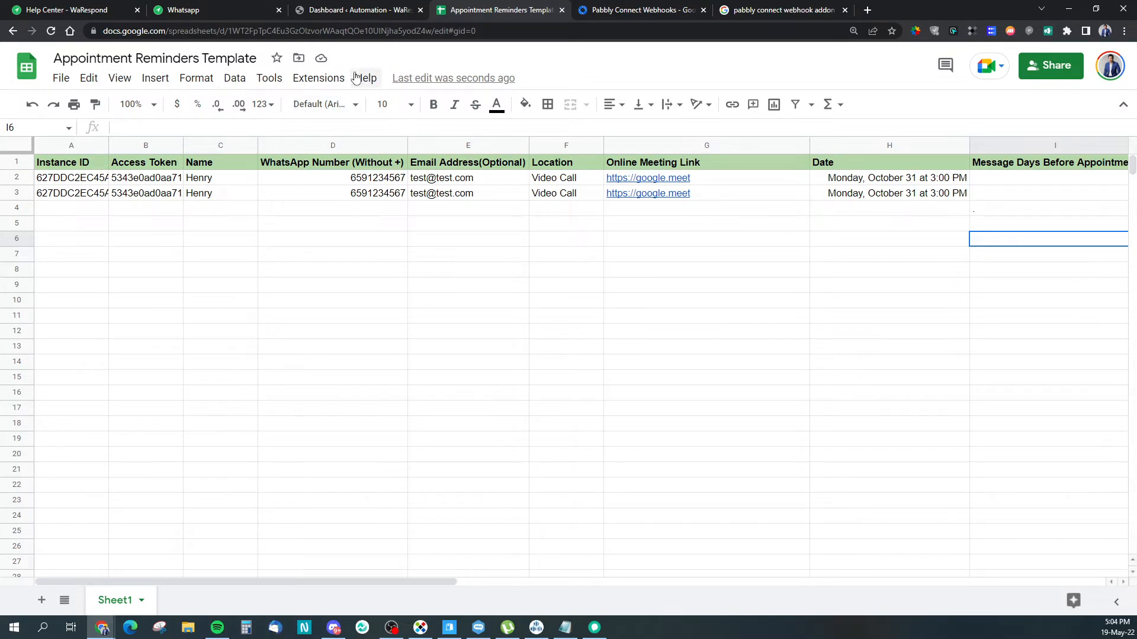
Step: Return to the WaRespond automation dashboard
left_click(343, 8)
left_click(507, 10)
left_click(374, 6)
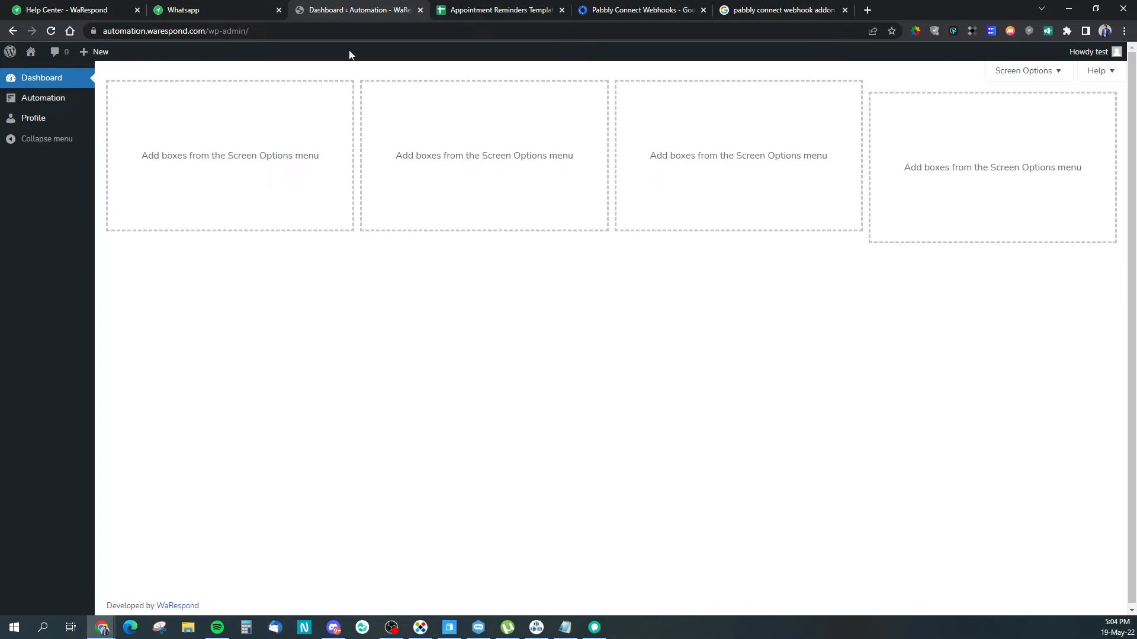
Step: Create a new workflow with a Webhooks by FlowMattic trigger
mouse_move(47, 100)
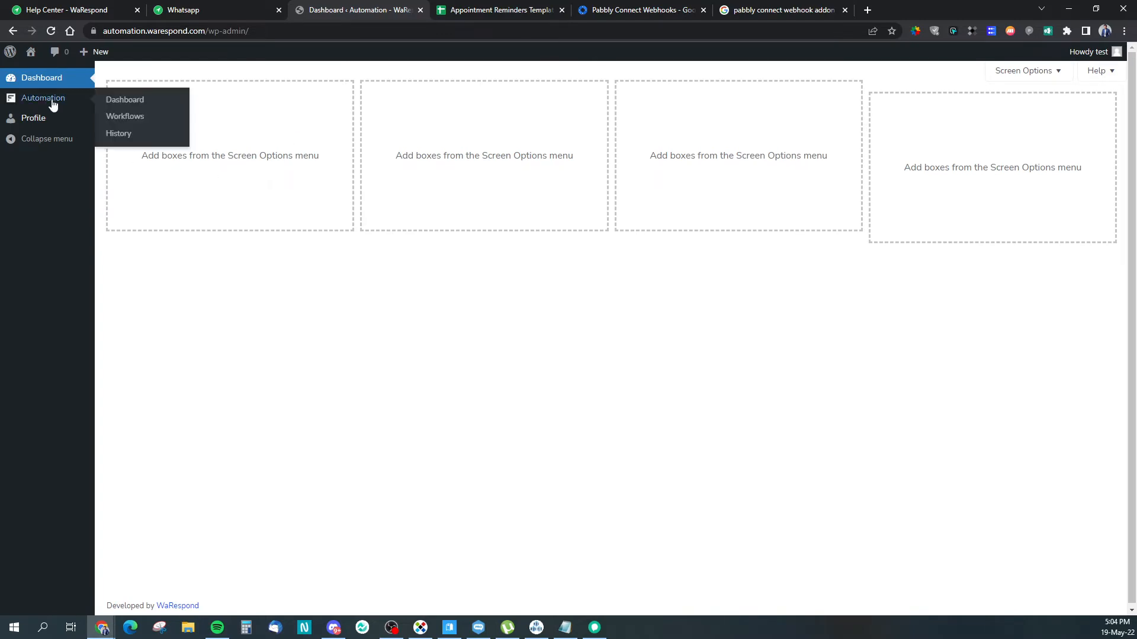
left_click(110, 118)
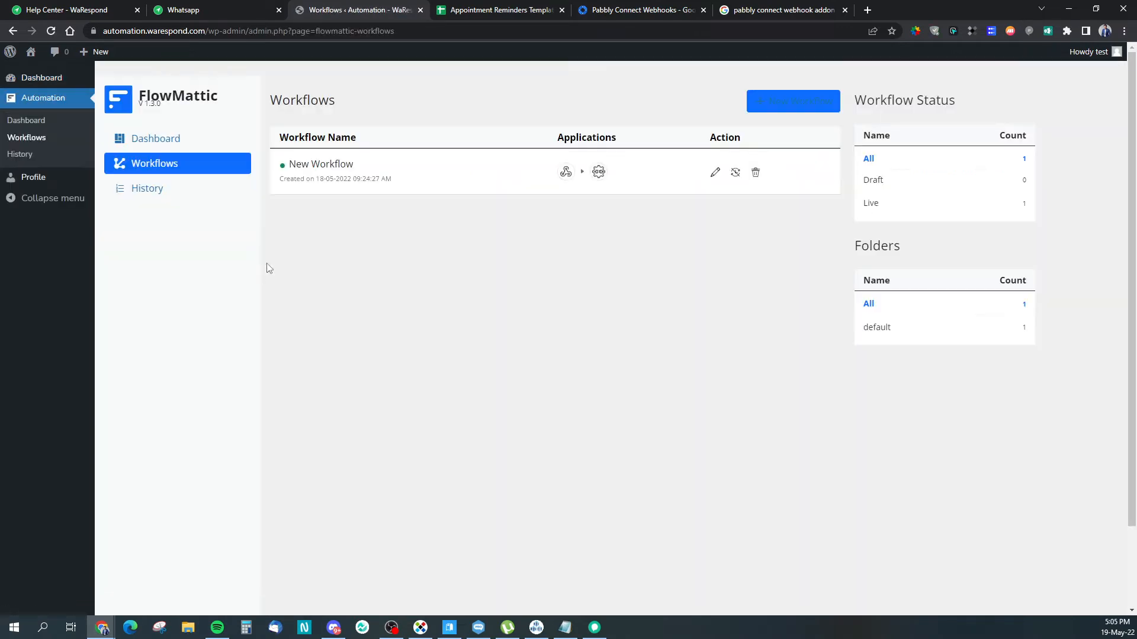
left_click(779, 105)
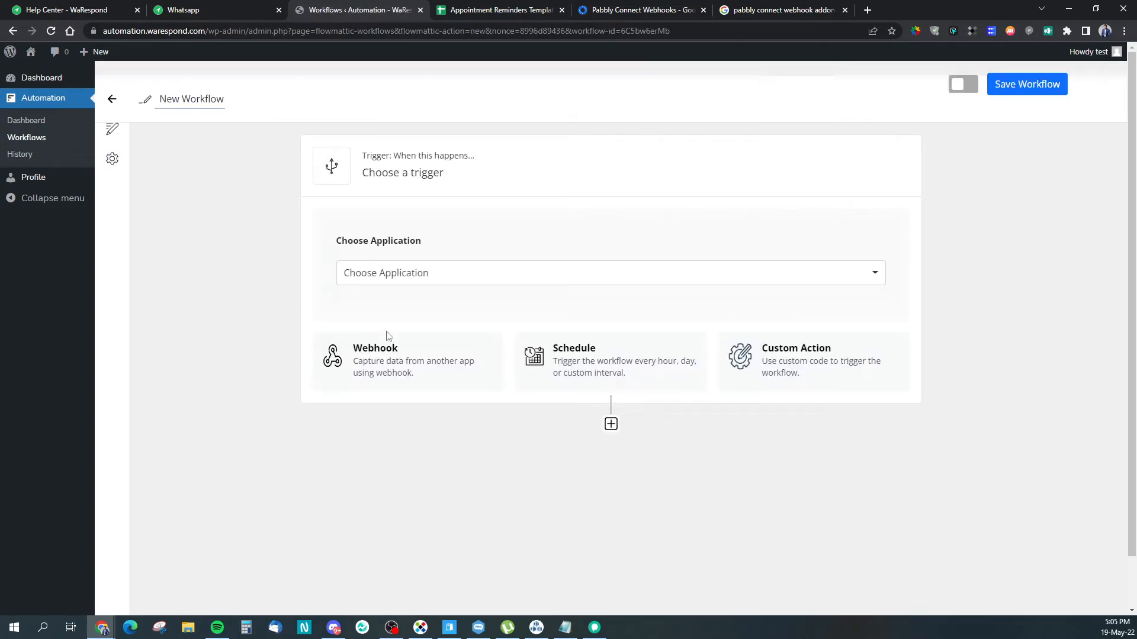
scroll(308, 308, "down", 1)
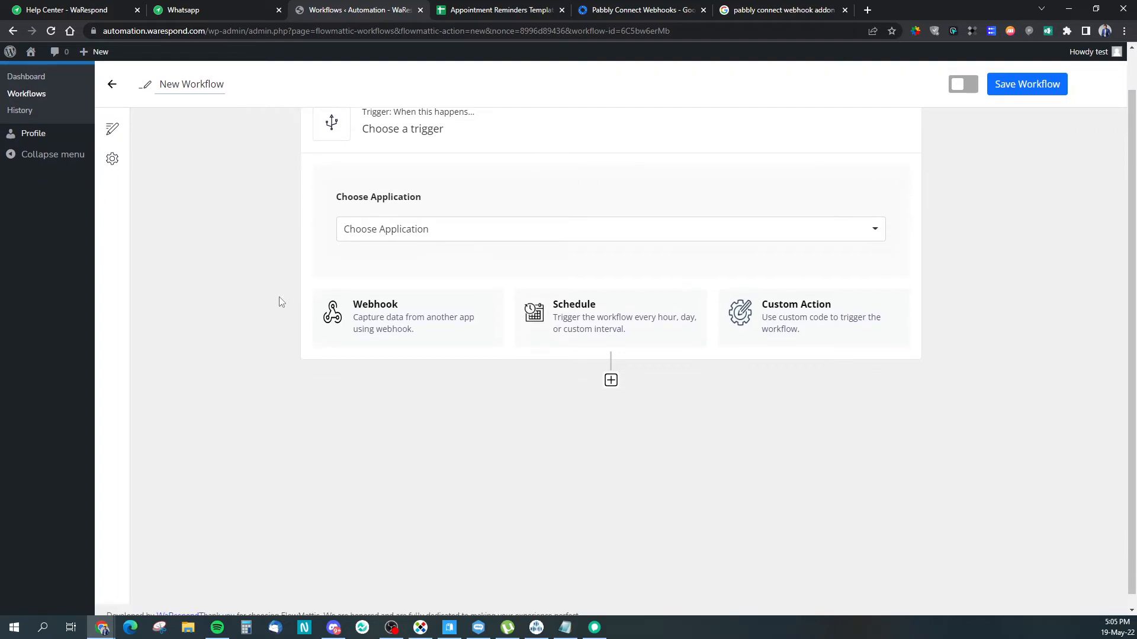
left_click(408, 299)
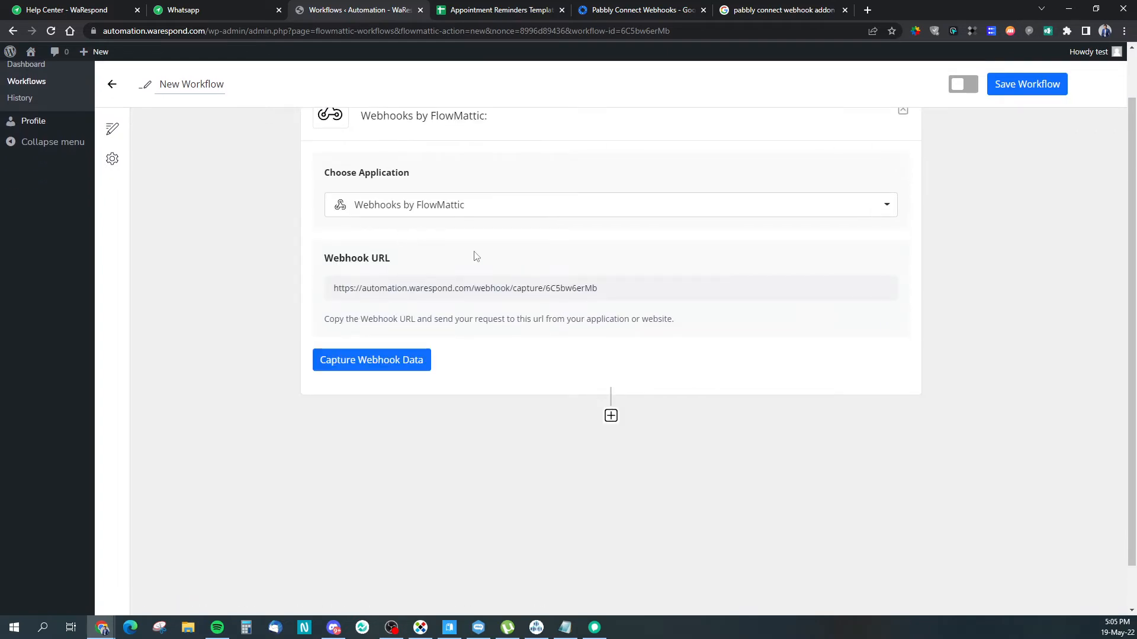
Step: Copy the webhook URL and start capturing webhook data
left_click_drag(640, 289, 362, 270)
key("ctrl+c")
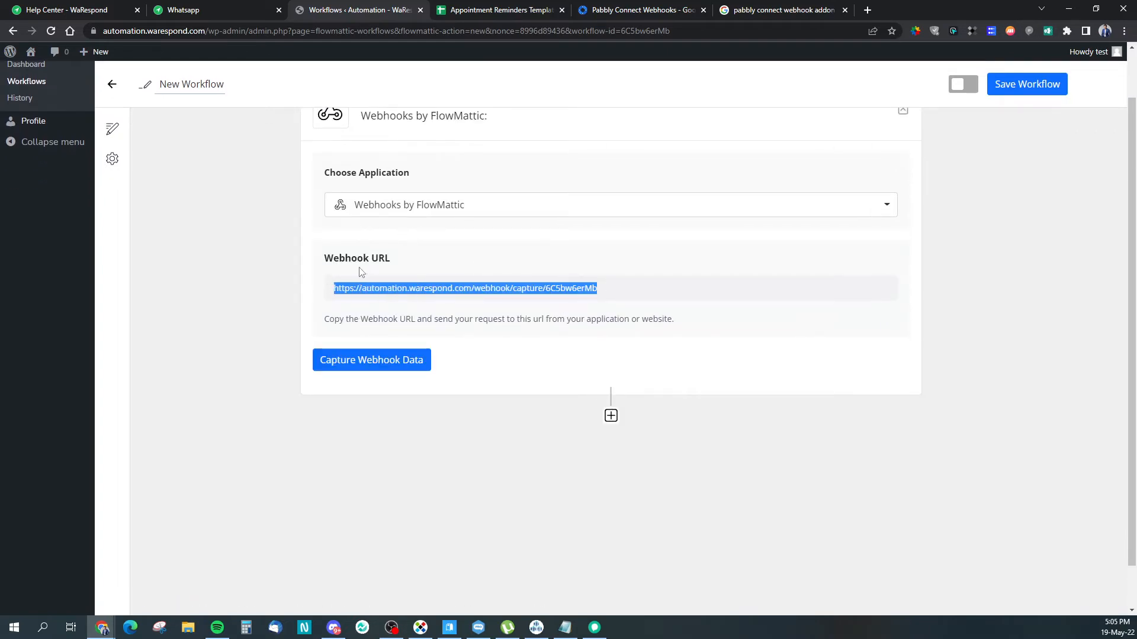
left_click(348, 368)
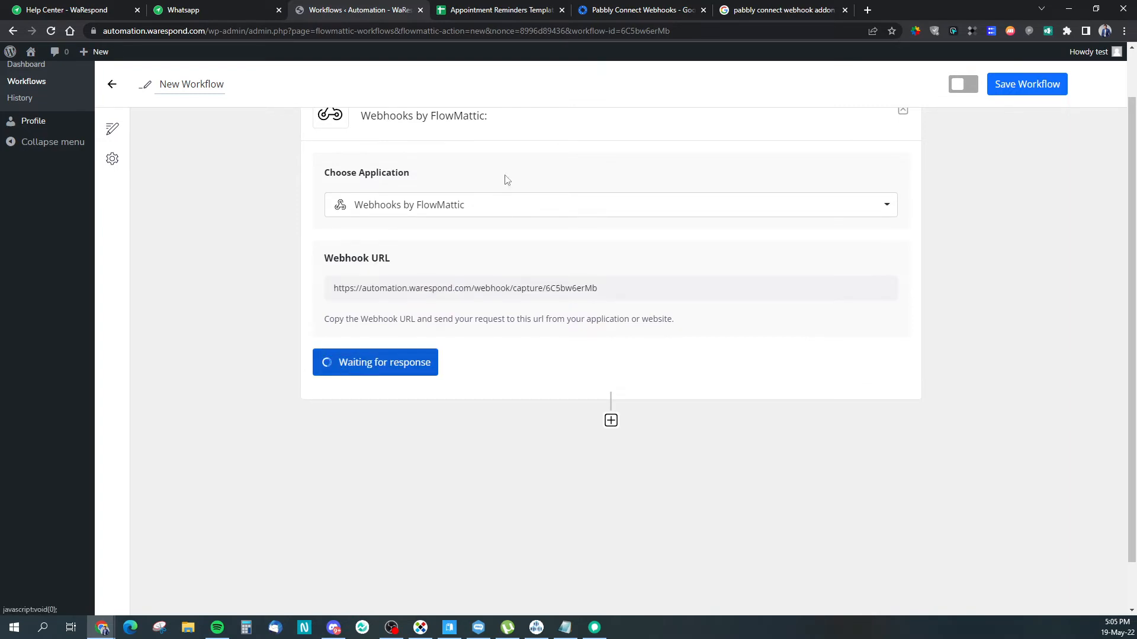
left_click(490, 10)
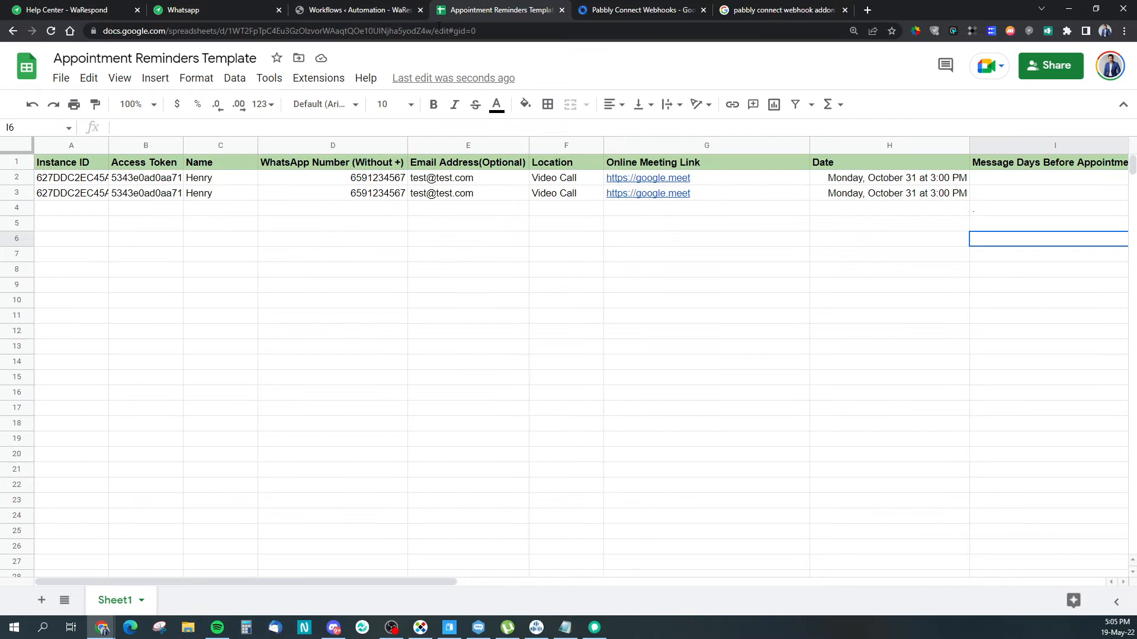
Step: Replace the URL in Pabbly Connect Webhooks Initial Setup with the copied FlowMattic webhook URL
left_click(302, 78)
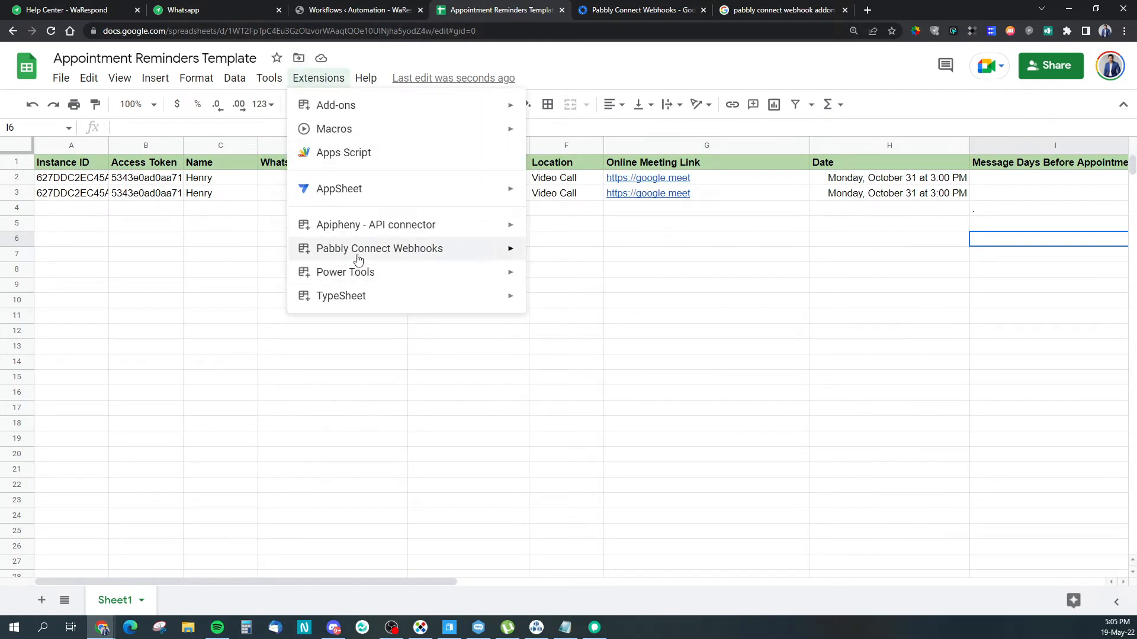
mouse_move(358, 257)
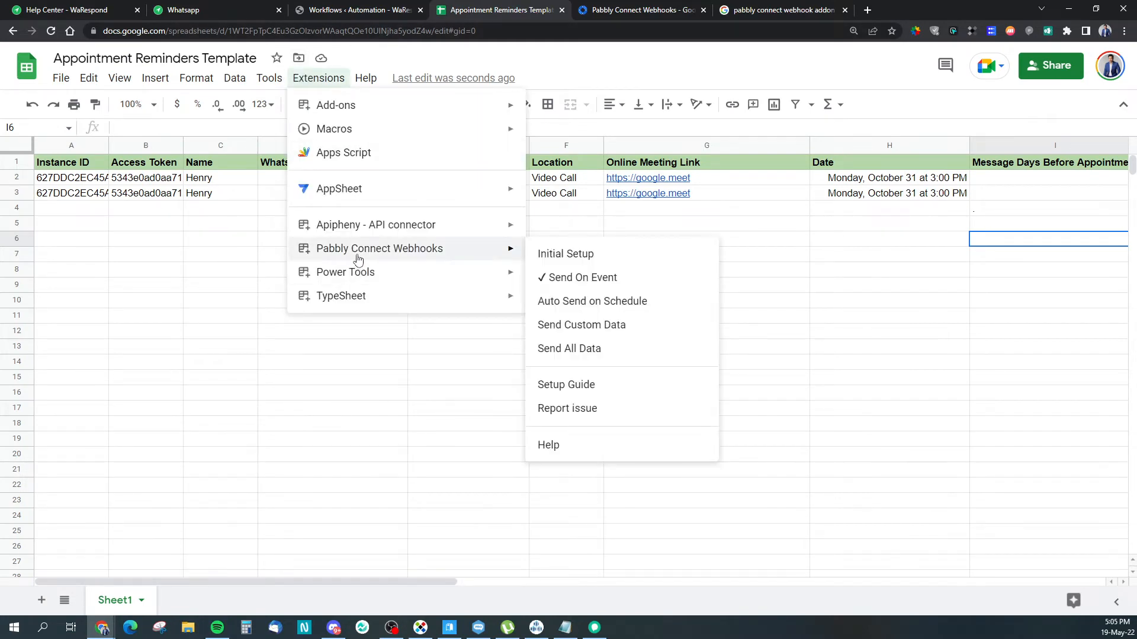
left_click(585, 255)
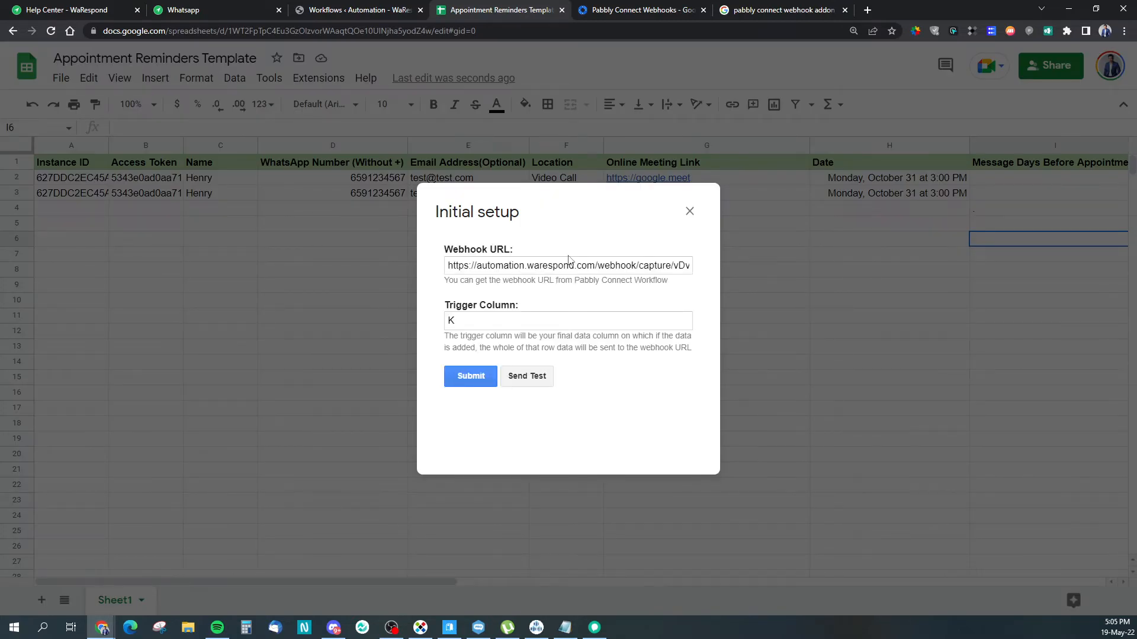
left_click(563, 265)
key("ctrl+a")
key("ctrl+v")
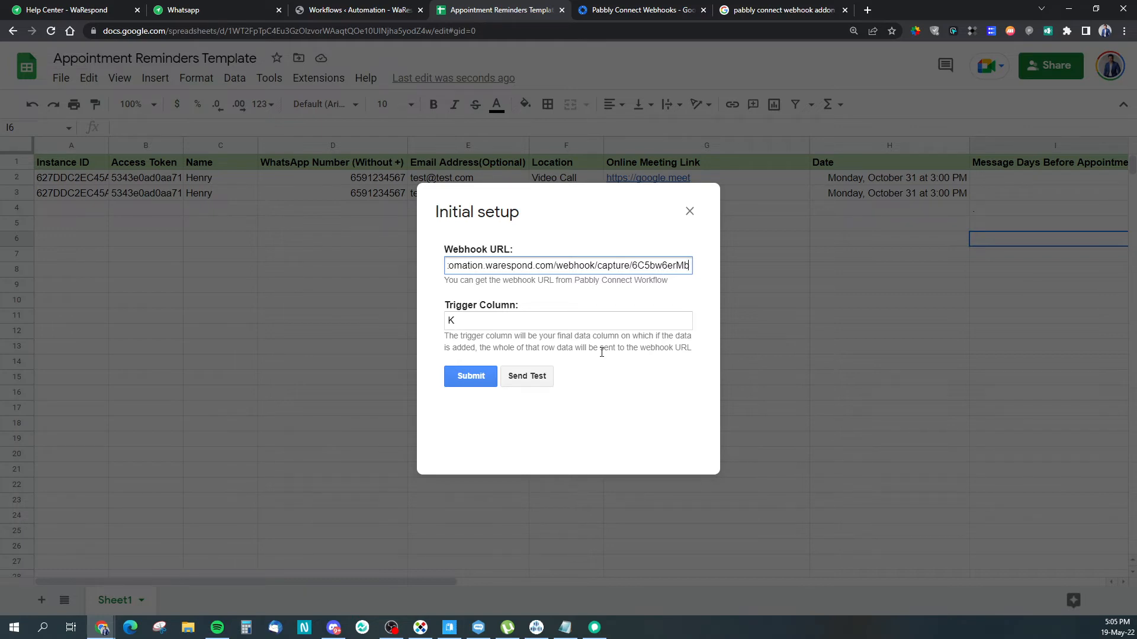
Step: Send a test row to the webhook and check the returned data
left_click(526, 376)
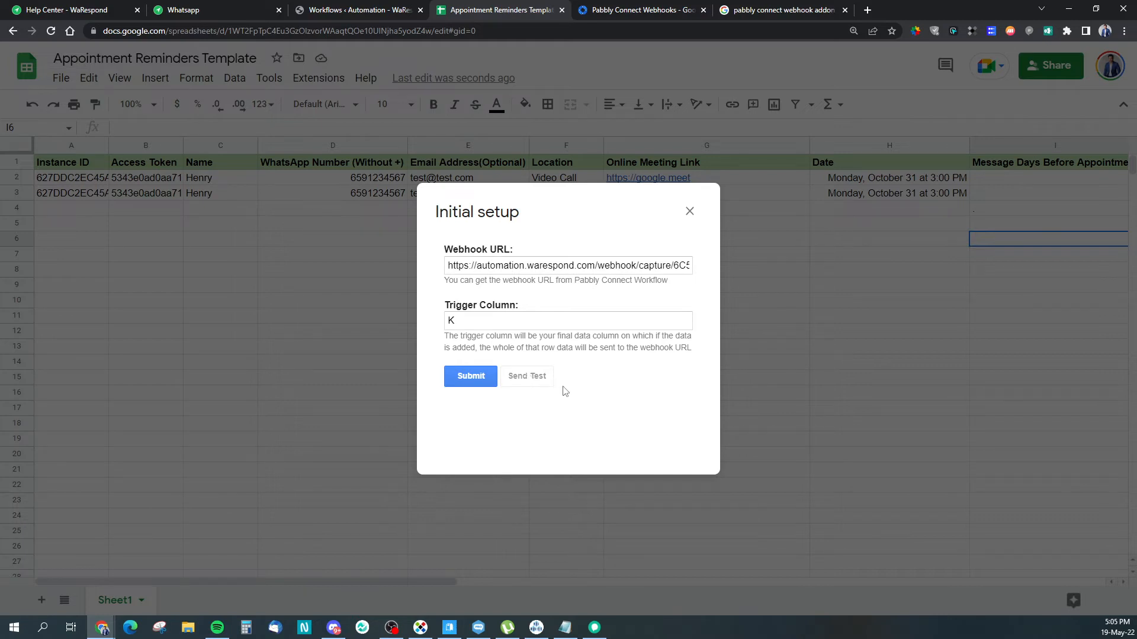
scroll(483, 404, "down", 1)
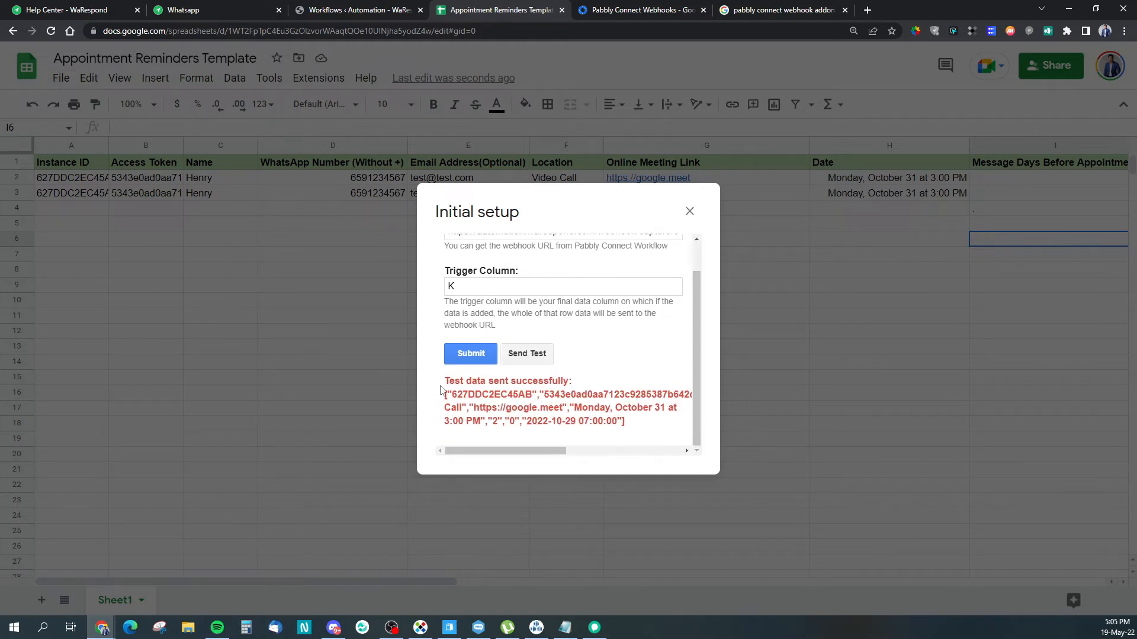
left_click_drag(482, 383, 629, 422)
left_click(631, 425)
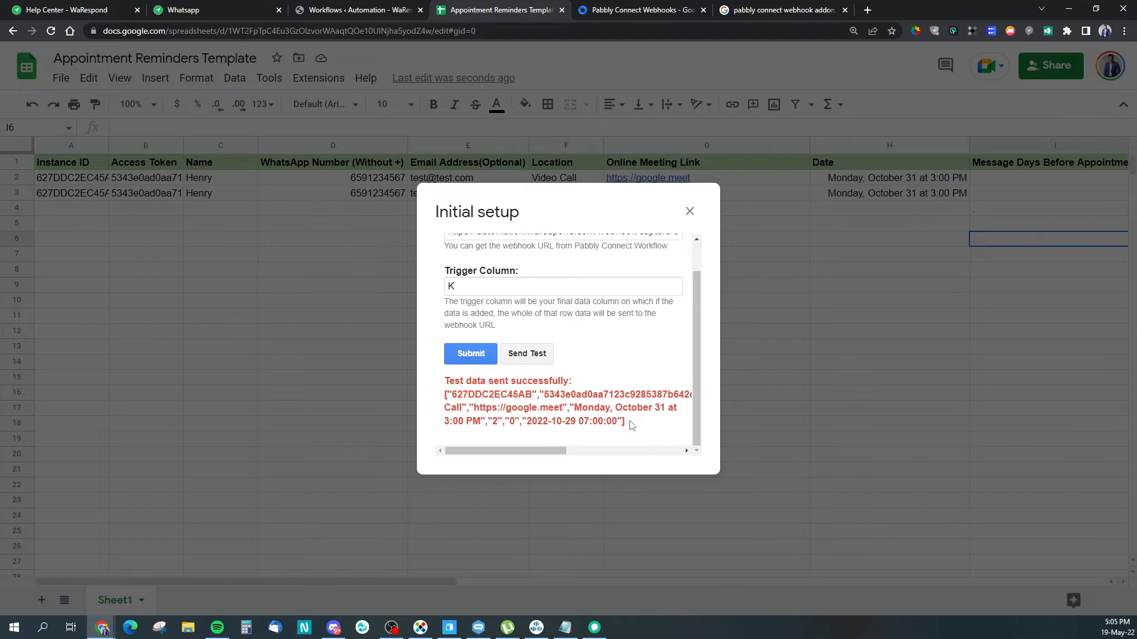
left_click(382, 6)
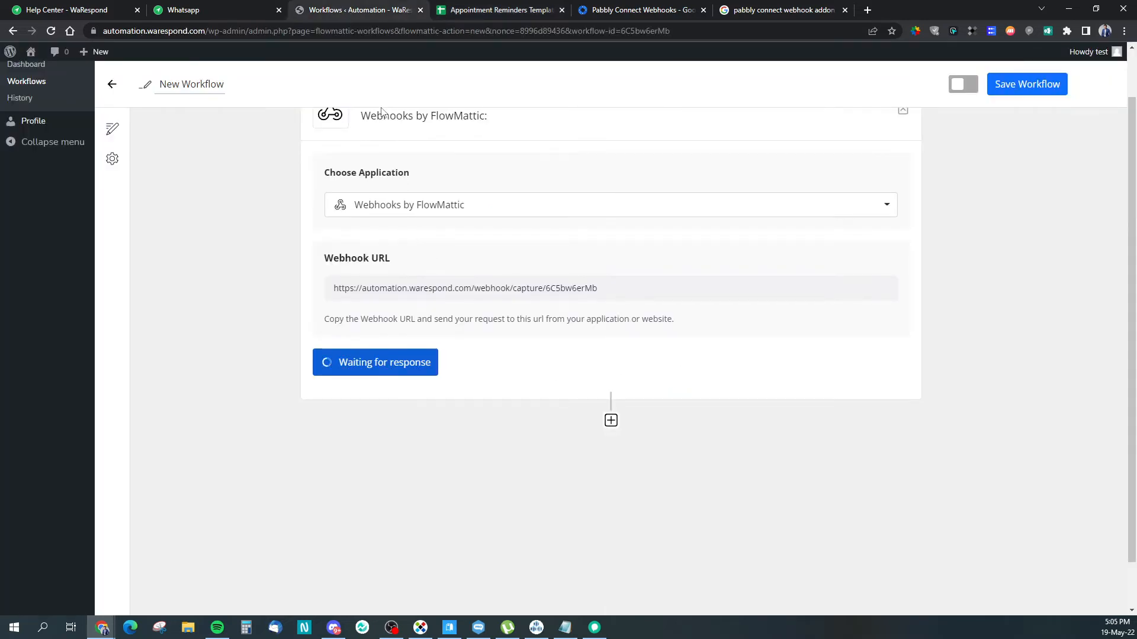
Step: Add a Delay step after the webhook with action event Delay Until
scroll(672, 300, "down", 4)
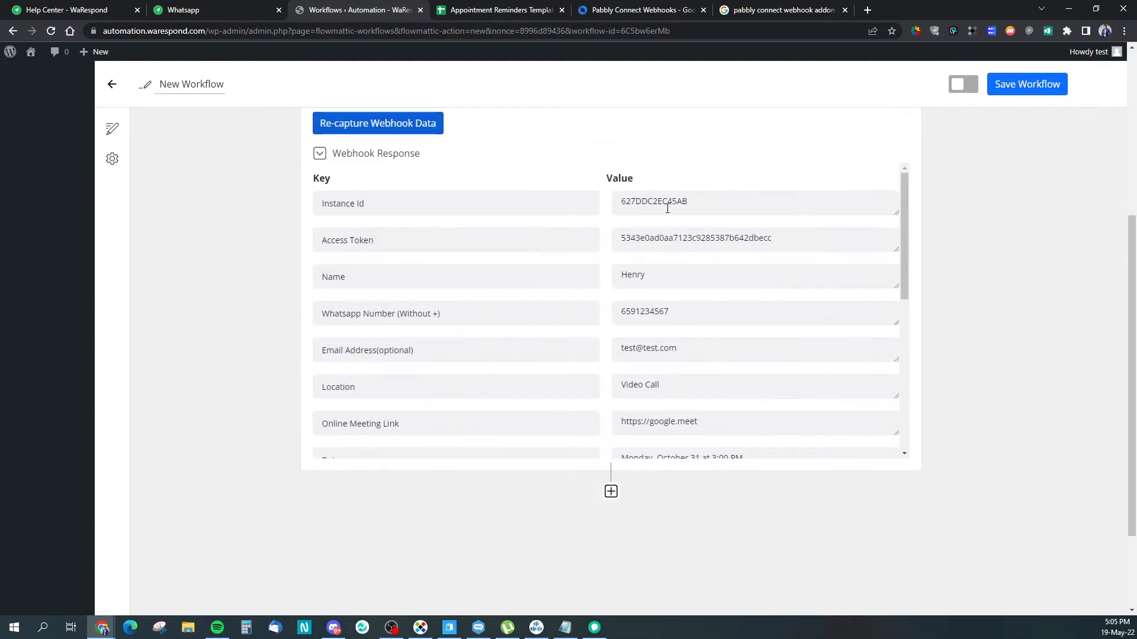
scroll(629, 294, "down", 4)
scroll(630, 295, "down", 1)
scroll(624, 293, "up", 8)
scroll(942, 280, "down", 2)
left_click(611, 368)
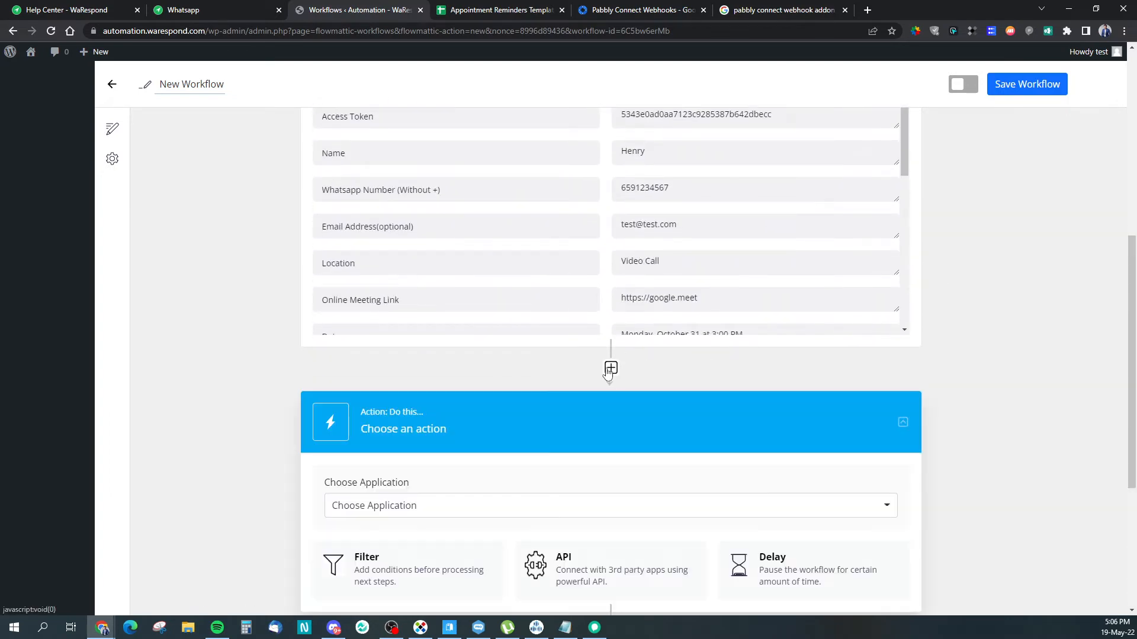
left_click(822, 339)
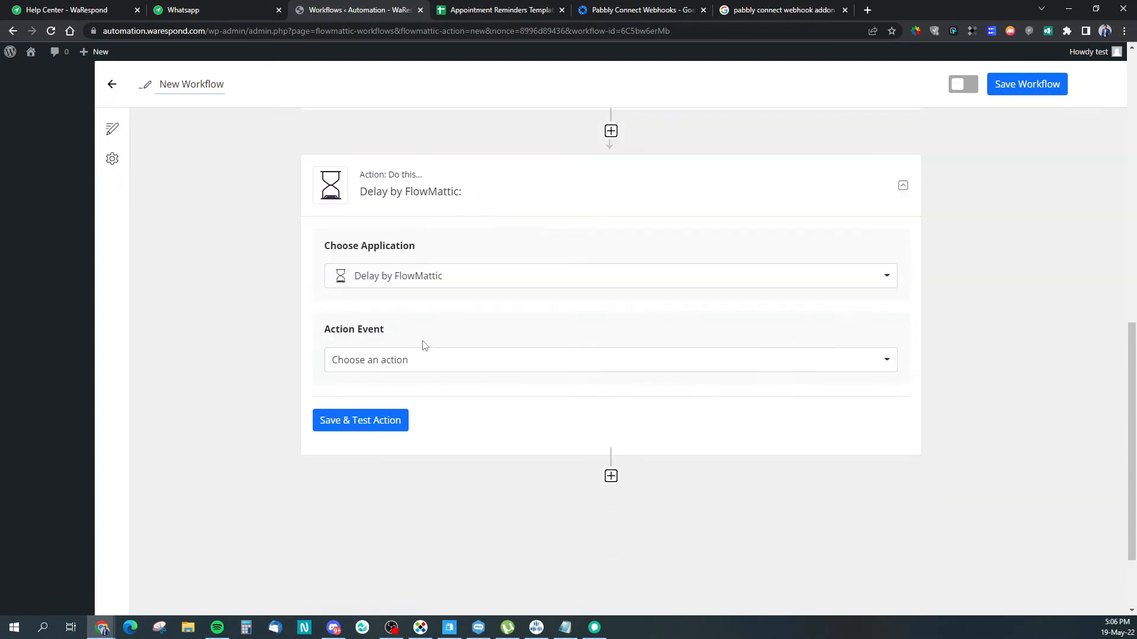
left_click(425, 360)
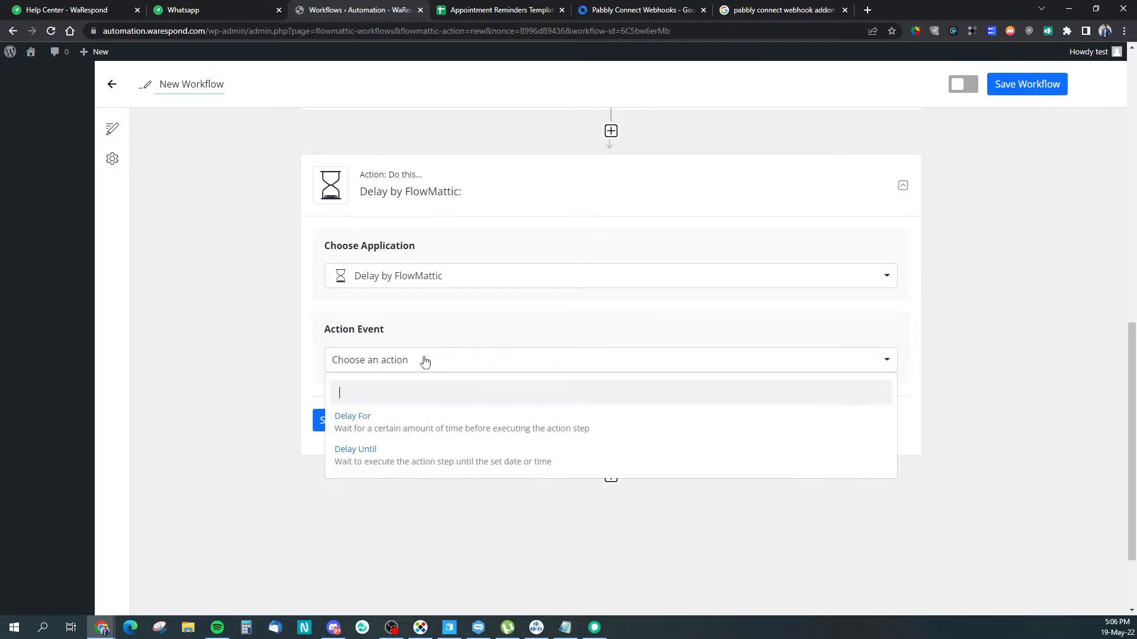
left_click(353, 464)
Step: Map the delay time to Scheduled Reminder In Utc and save and test the step
scroll(472, 444, "down", 2)
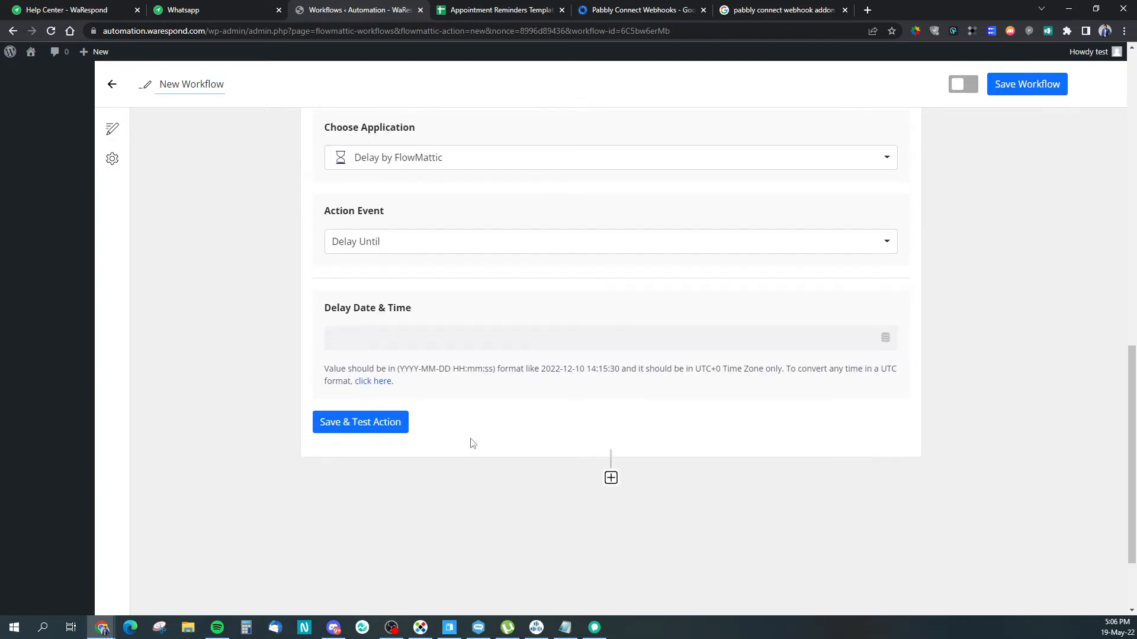
left_click(391, 338)
left_click(395, 417)
scroll(414, 406, "down", 5)
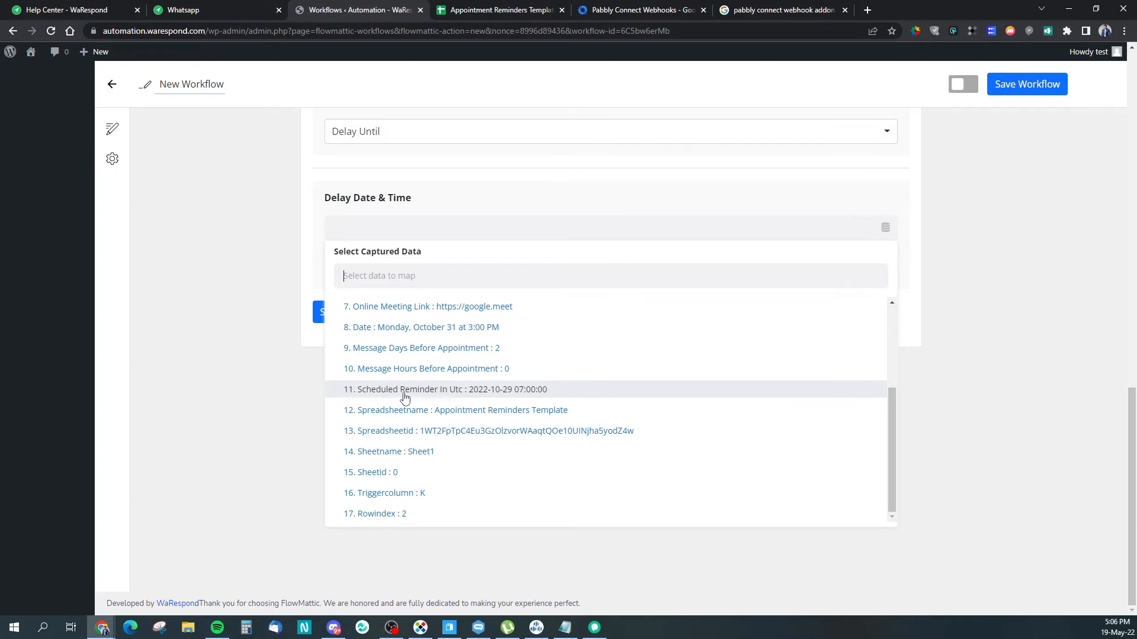
left_click(505, 392)
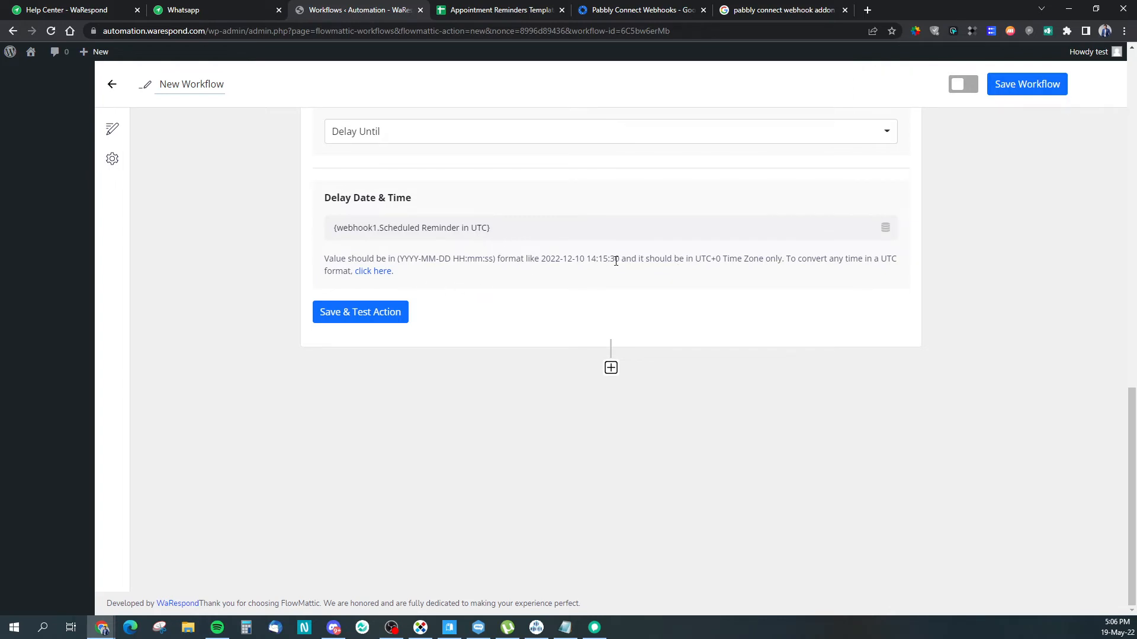
left_click_drag(696, 259, 723, 262)
left_click(705, 271)
left_click(361, 312)
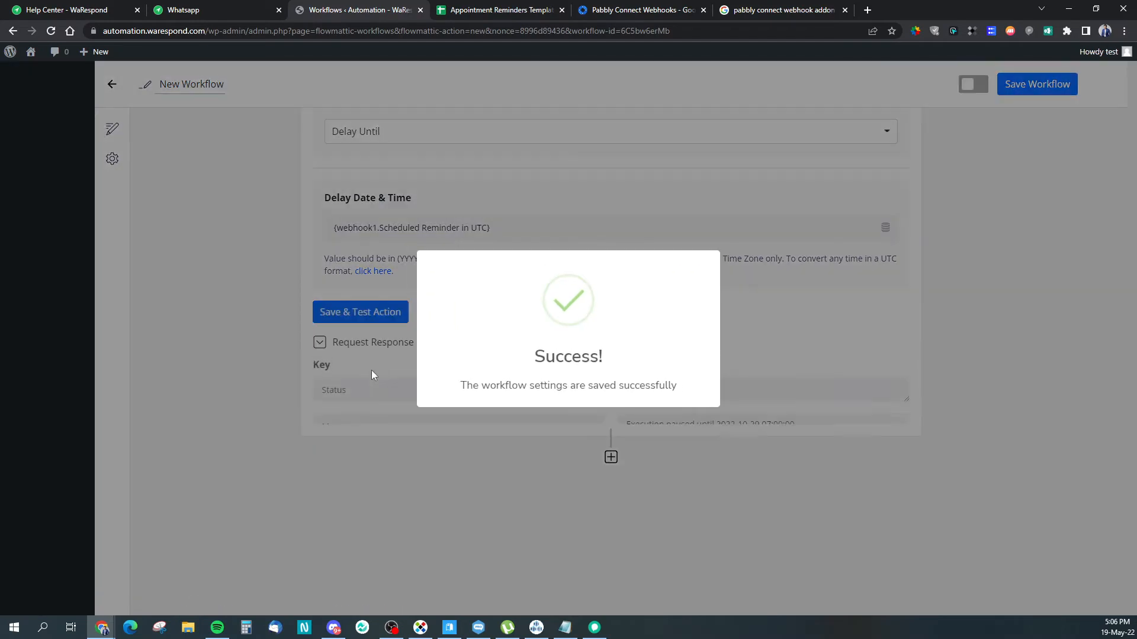
scroll(657, 418, "down", 2)
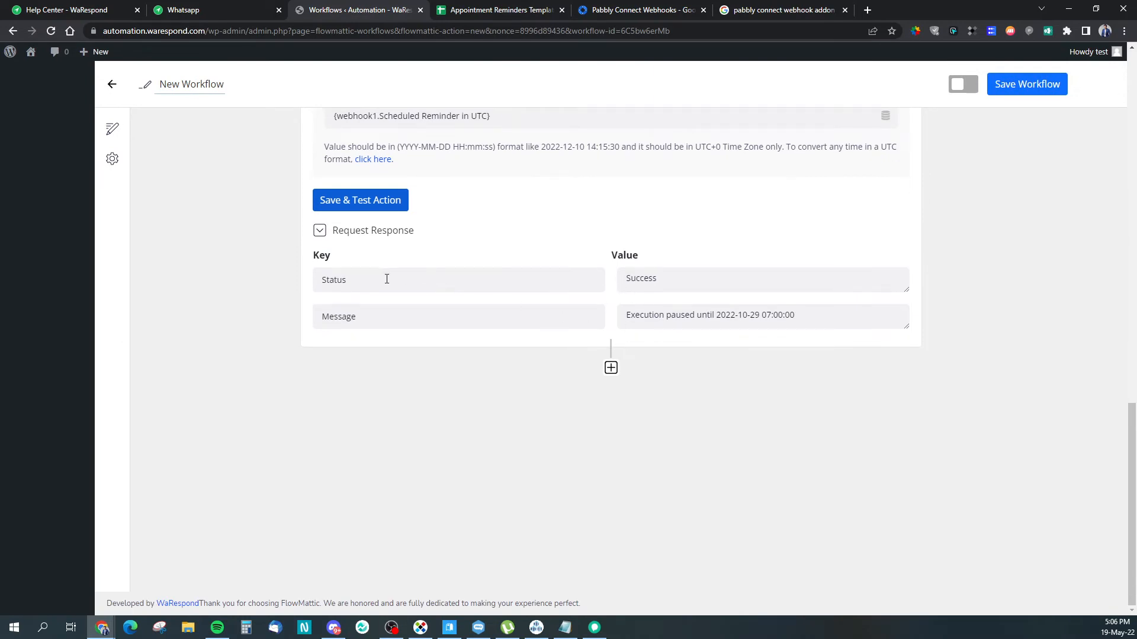
left_click(611, 368)
Step: Add an API step after the delay, then delete it
scroll(495, 385, "down", 4)
left_click(551, 337)
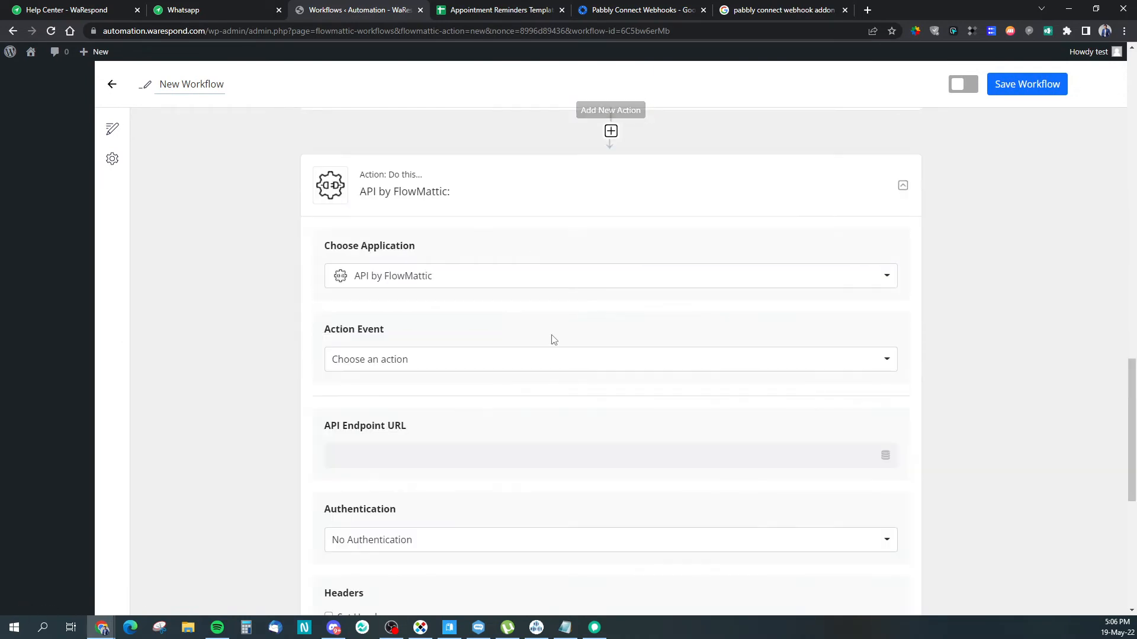
scroll(366, 345, "down", 3)
scroll(366, 345, "up", 3)
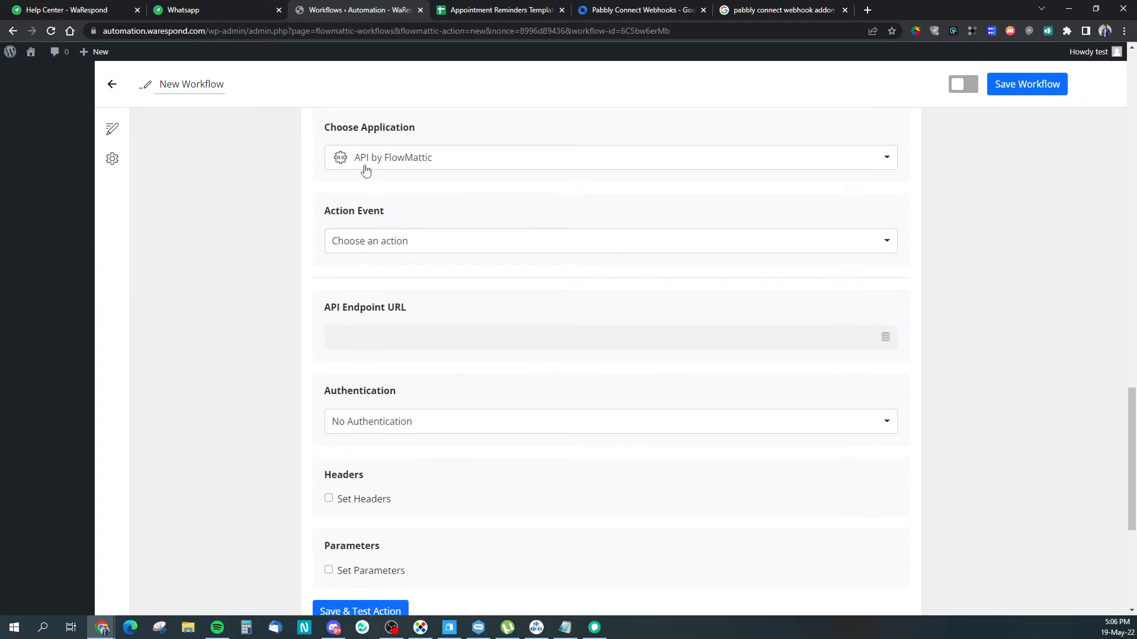
scroll(600, 323, "up", 2)
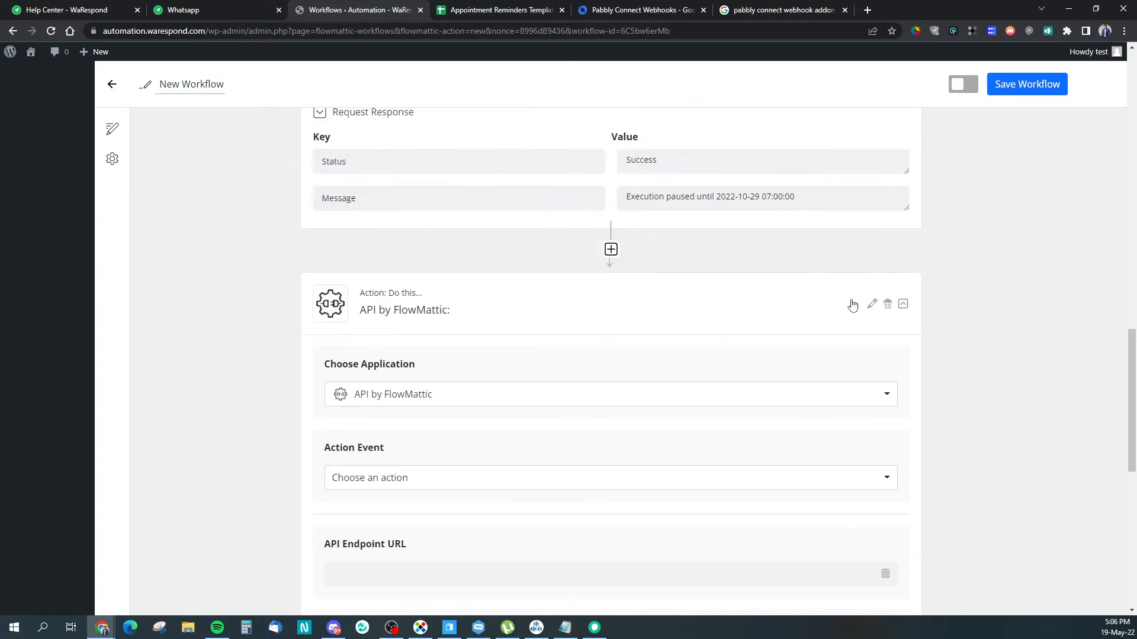
left_click(888, 305)
left_click(550, 407)
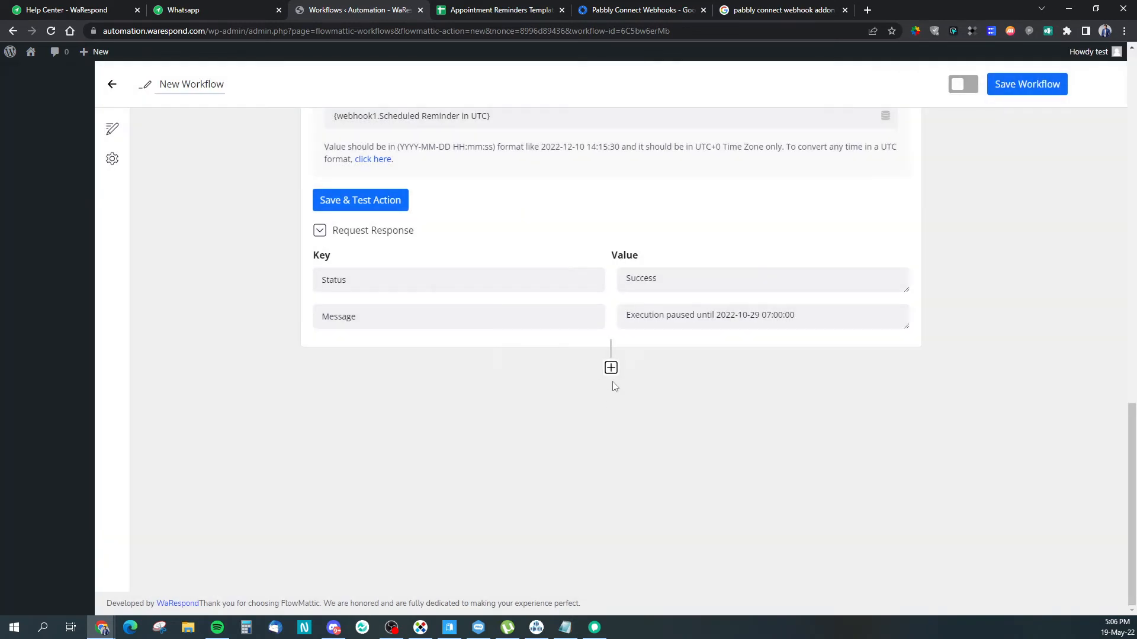
Step: Re-add an API step after the delay, set its request method to GET, and focus the endpoint URL
left_click(611, 368)
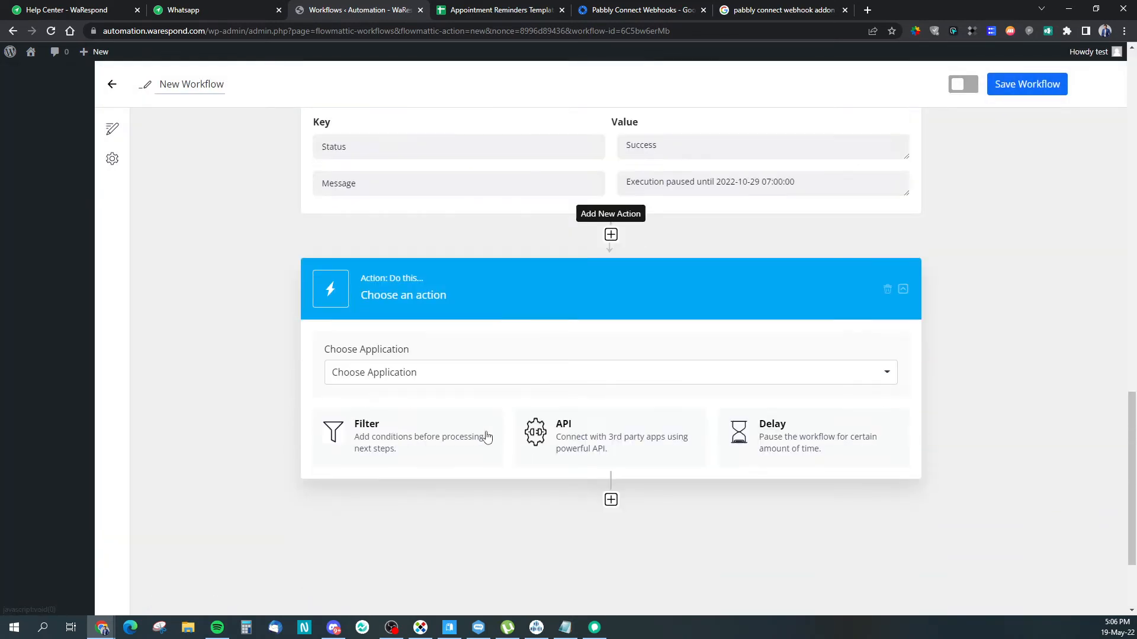
left_click(590, 404)
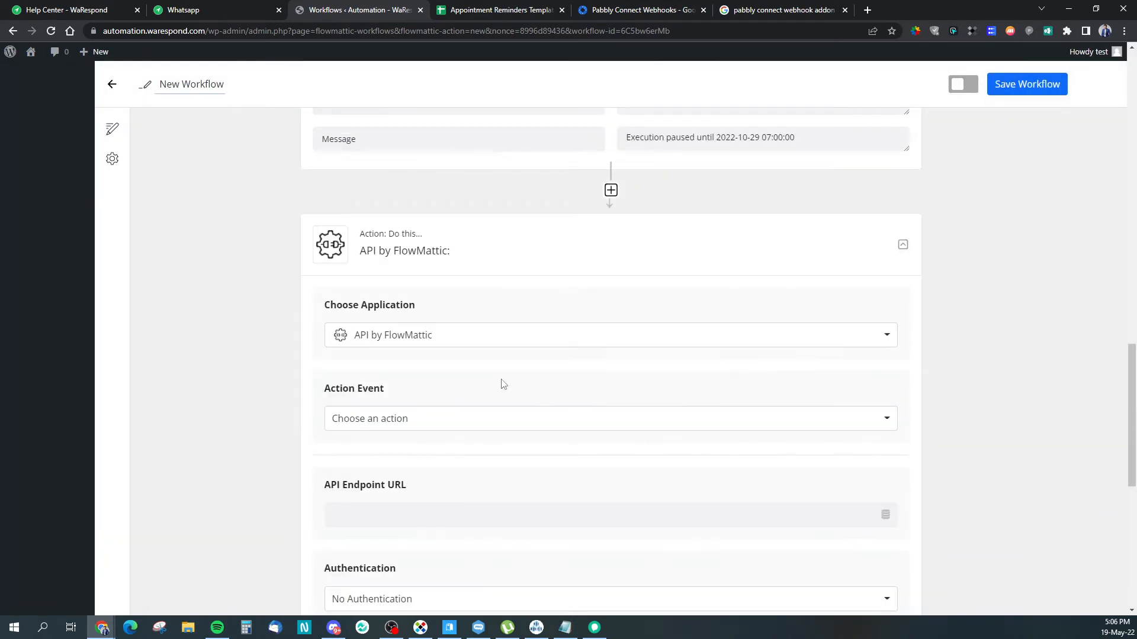
scroll(500, 383, "down", 2)
left_click(384, 300)
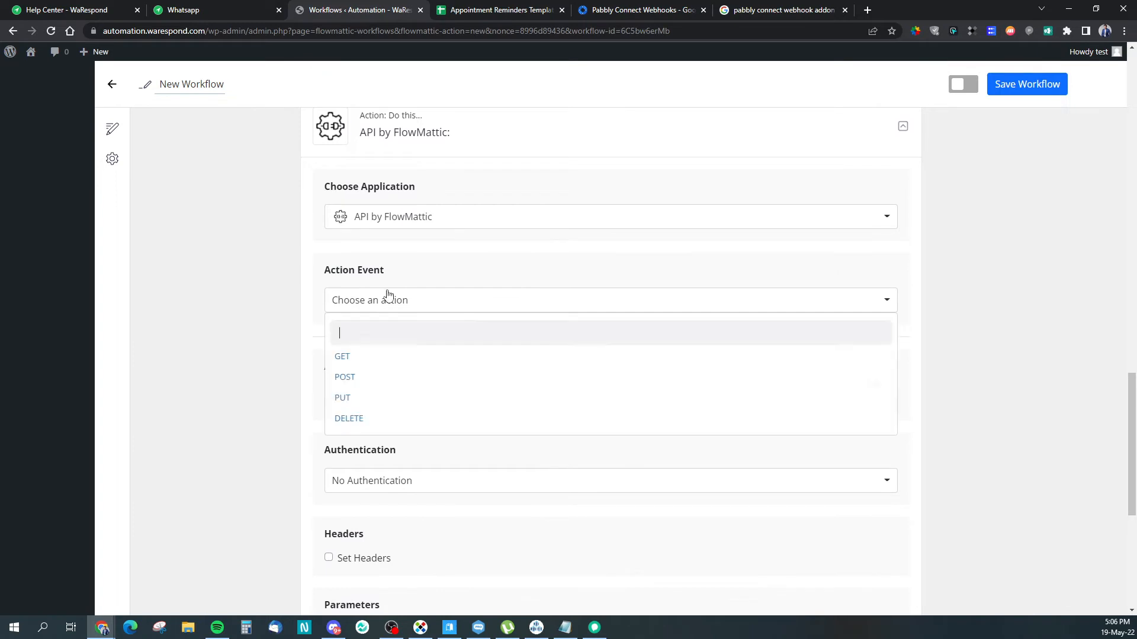
left_click(374, 357)
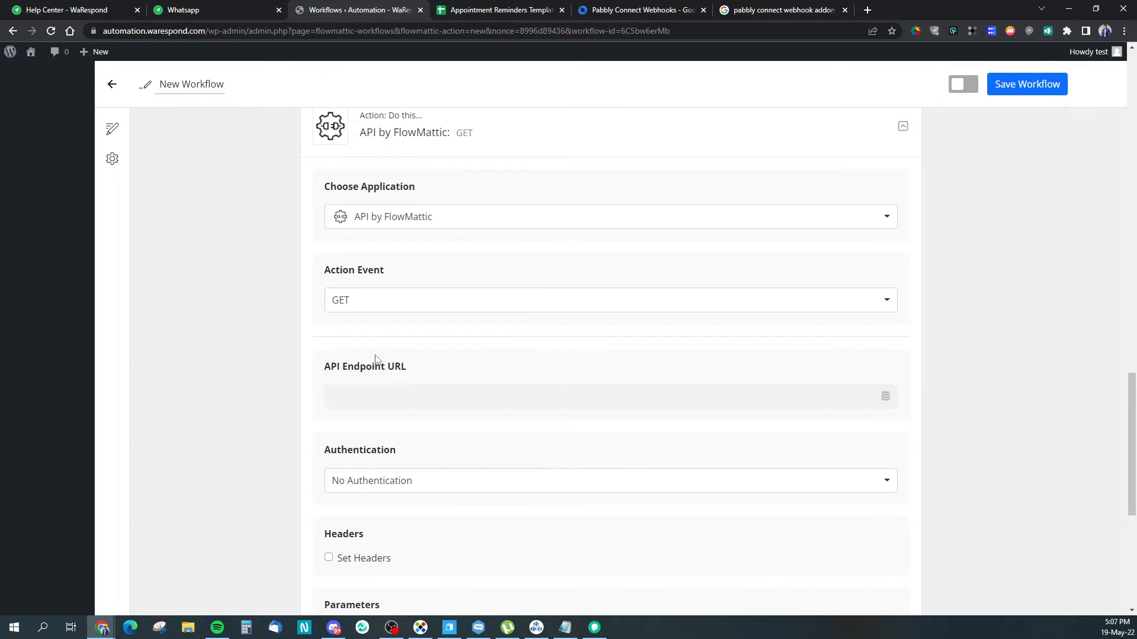
scroll(302, 402, "down", 1)
scroll(302, 401, "down", 3)
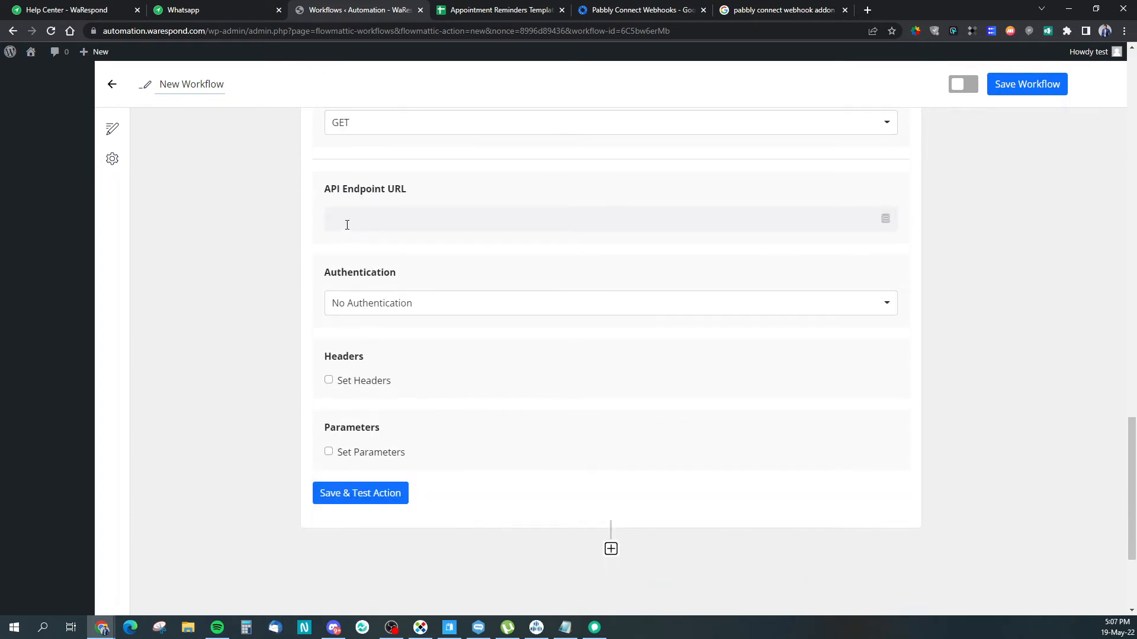
left_click(347, 223)
left_click_drag(336, 189, 414, 190)
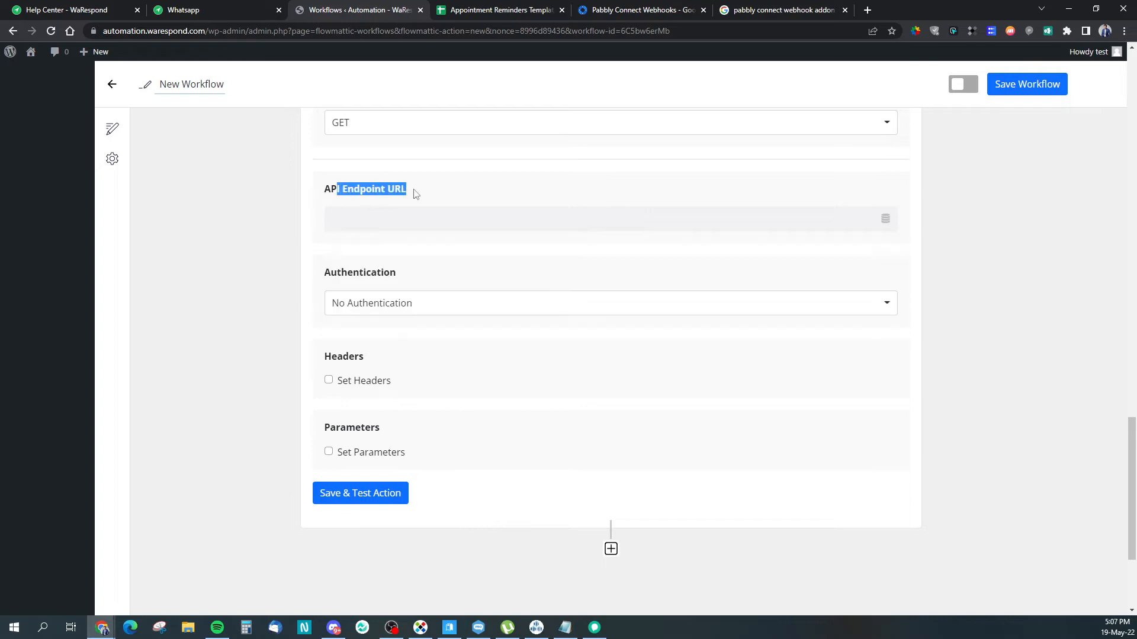
left_click(415, 194)
Step: Select the send.php Send Text example URL in the code box and copy it
left_click(69, 10)
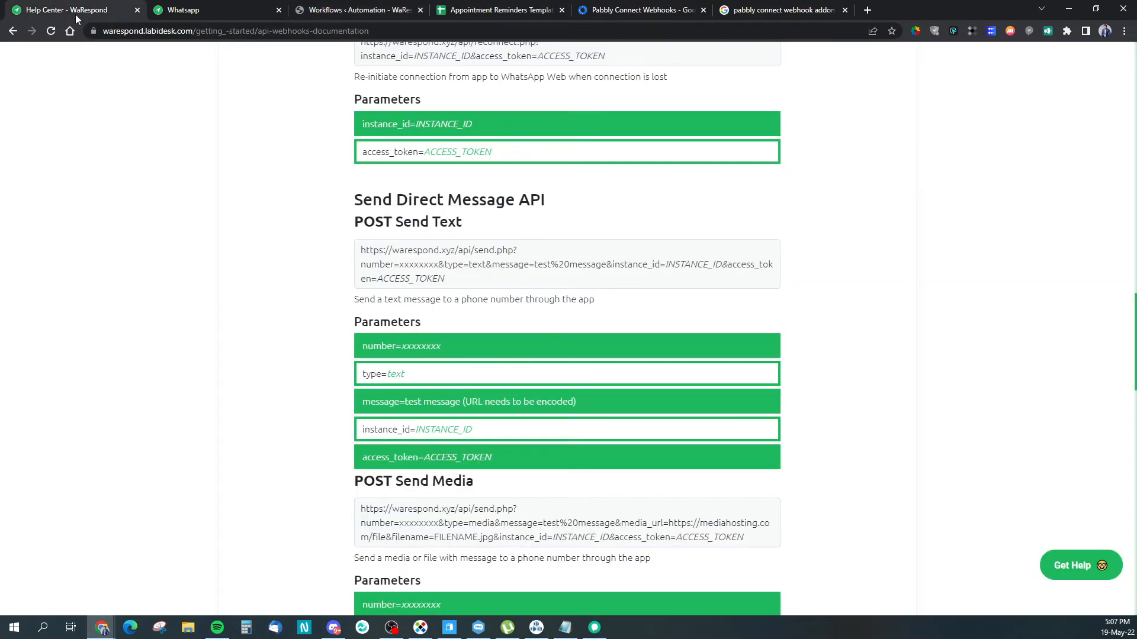
left_click_drag(454, 285, 363, 255)
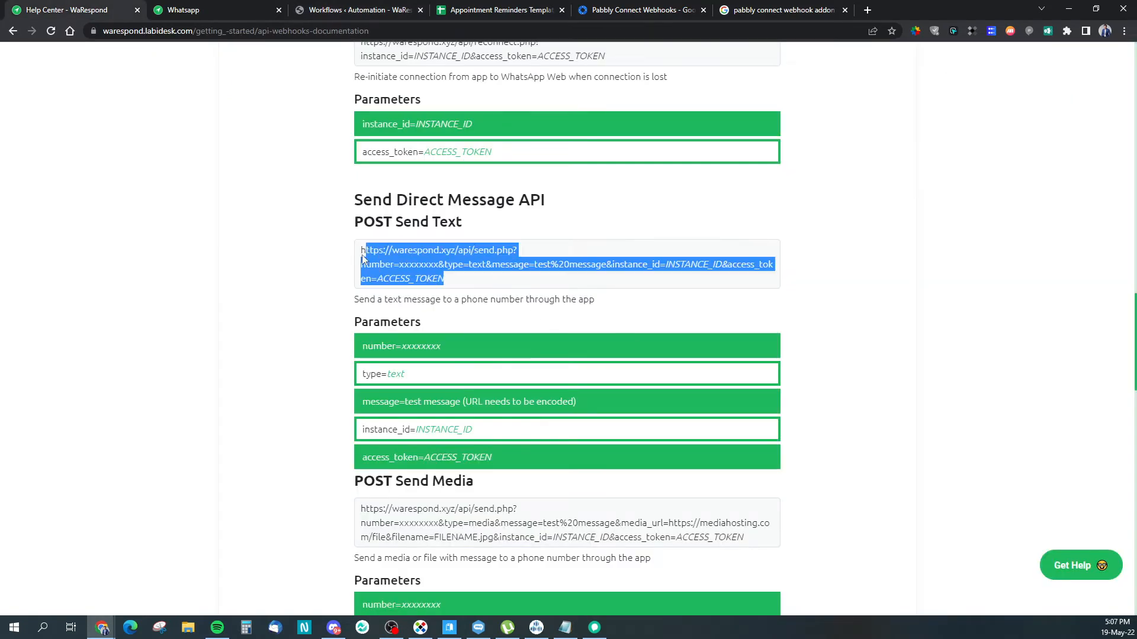
right_click(399, 247)
left_click(427, 256)
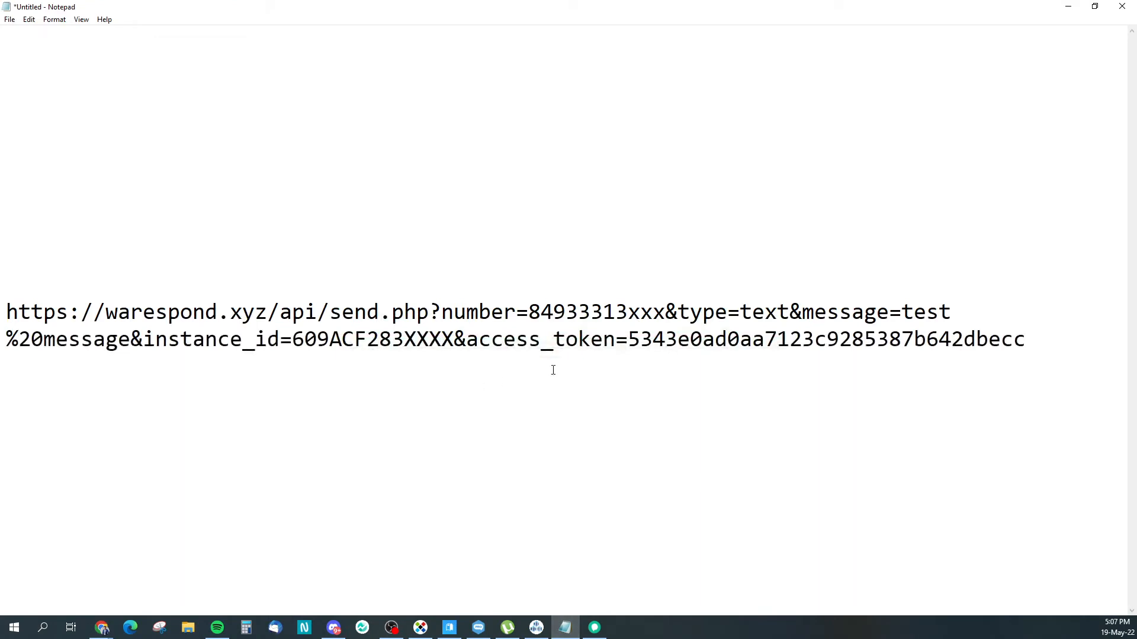
Step: Replace the sample number 84933313xxx in the send URL with '{webhook1.'
left_click(544, 446)
left_click_drag(1026, 339, 9, 312)
left_click(342, 340)
left_click_drag(526, 312, 668, 310)
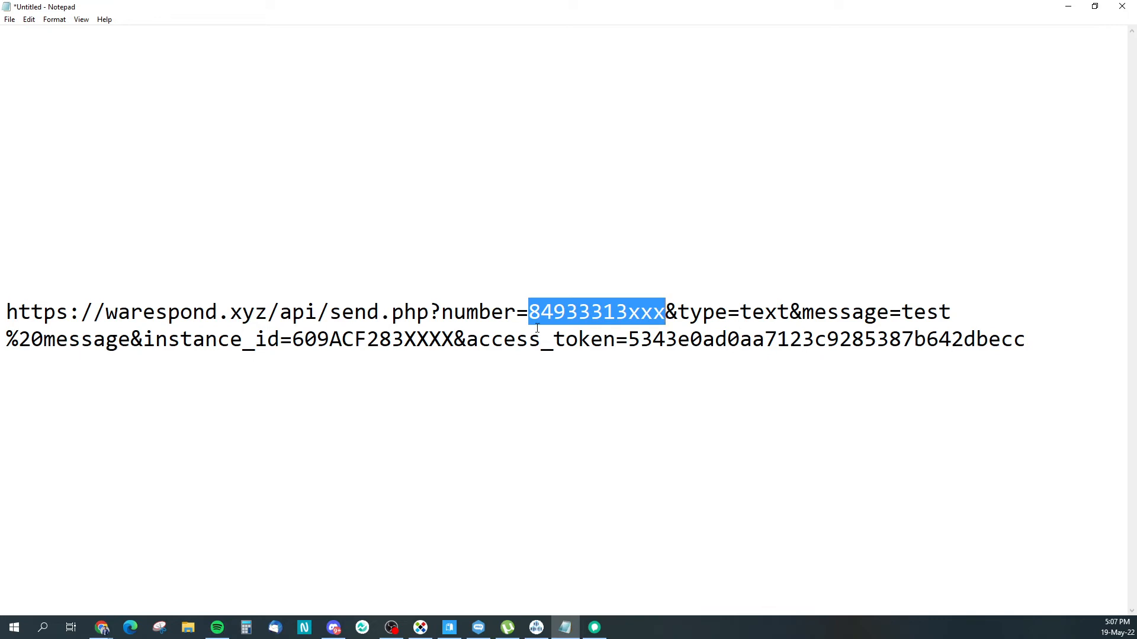
type("{")
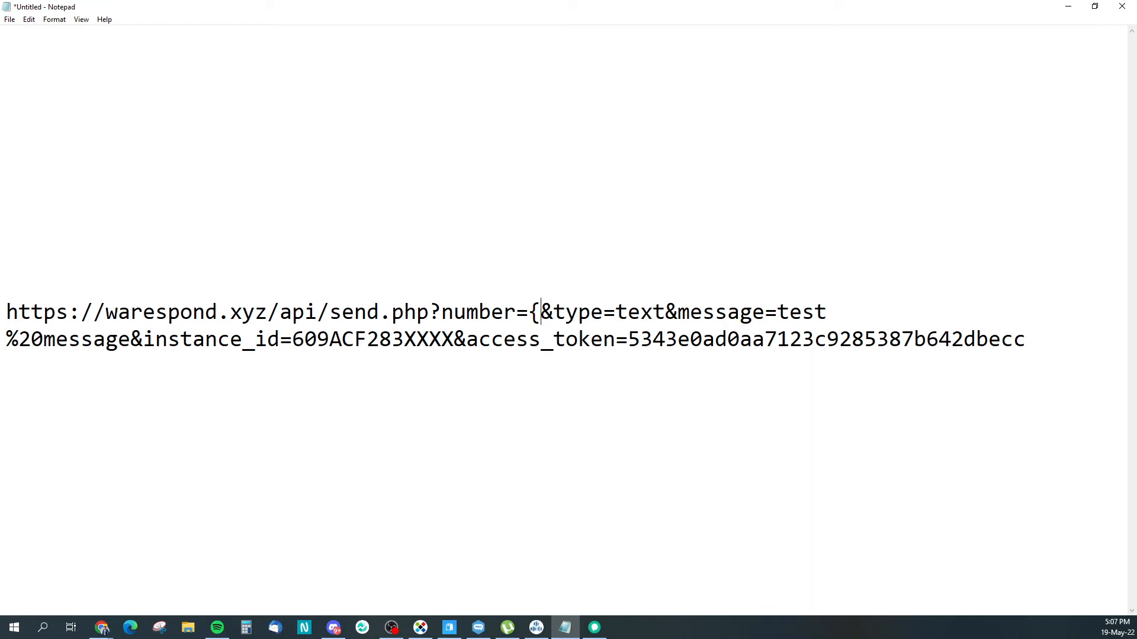
type("webhook1")
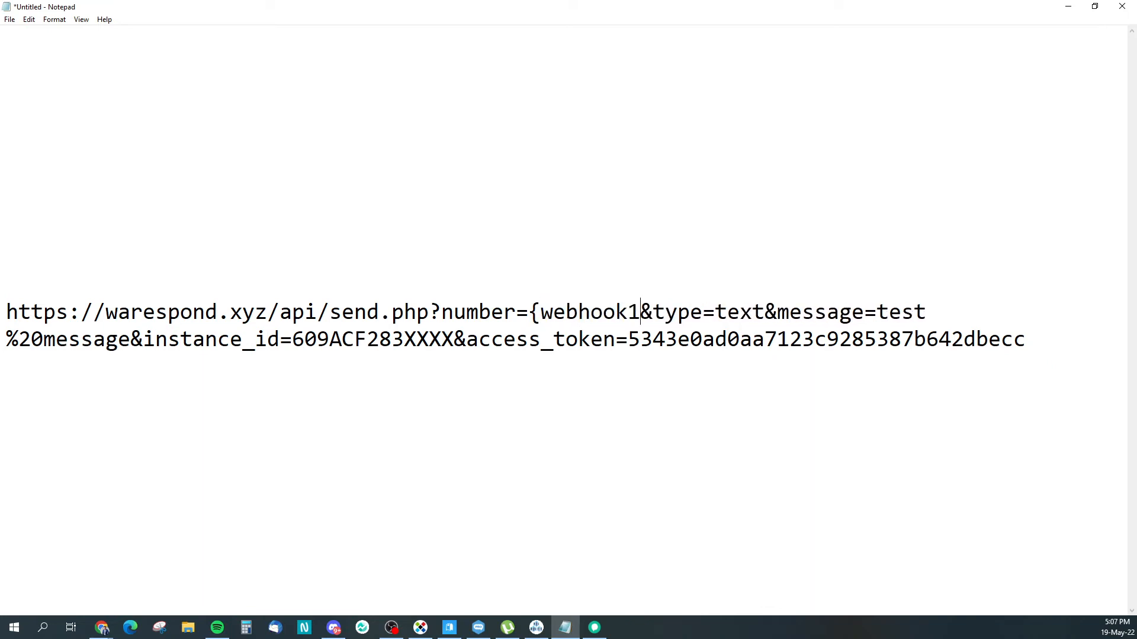
type(".")
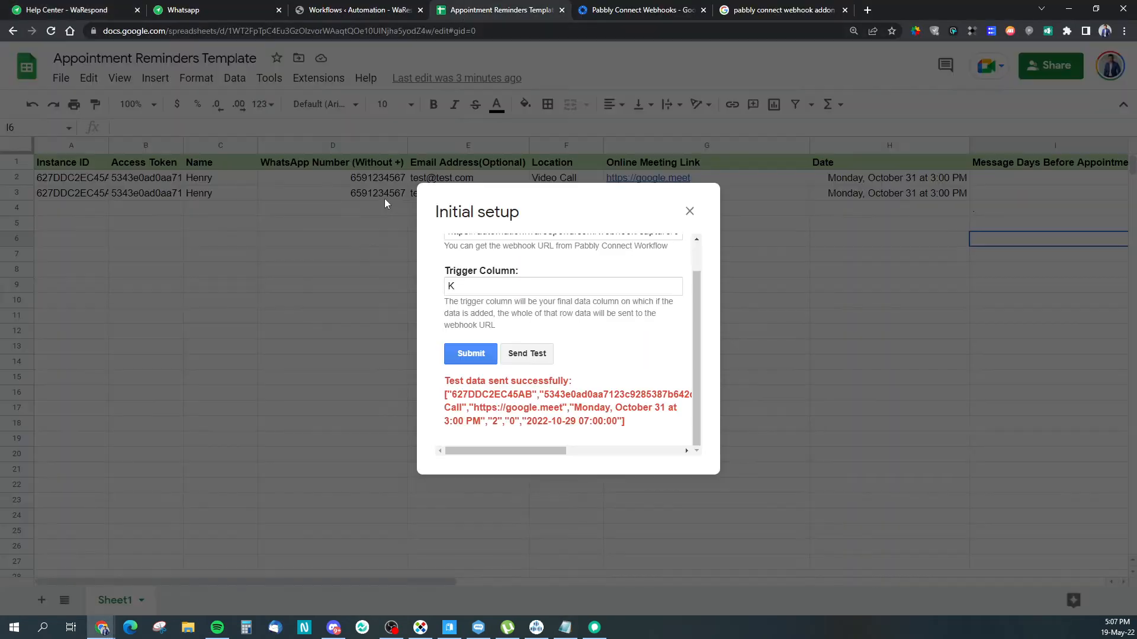
Step: Complete the placeholder with the sheet's 'WhatsApp Number (Without +)' header name and a closing brace
left_click(689, 211)
left_click(359, 166)
key("ctrl+c")
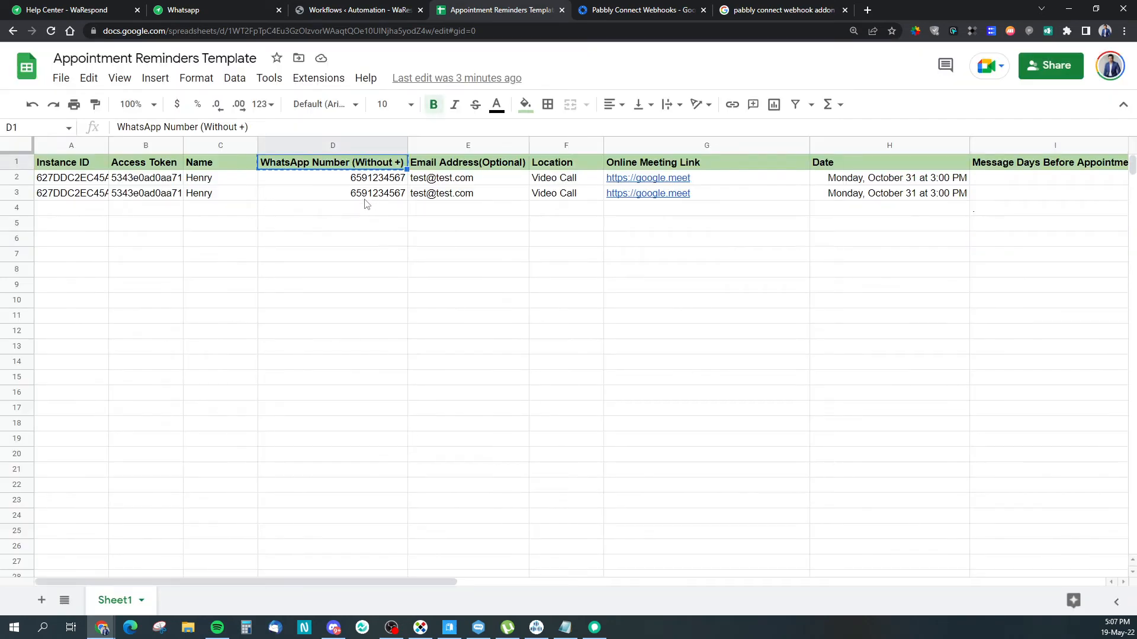
left_click(565, 628)
left_click(652, 311)
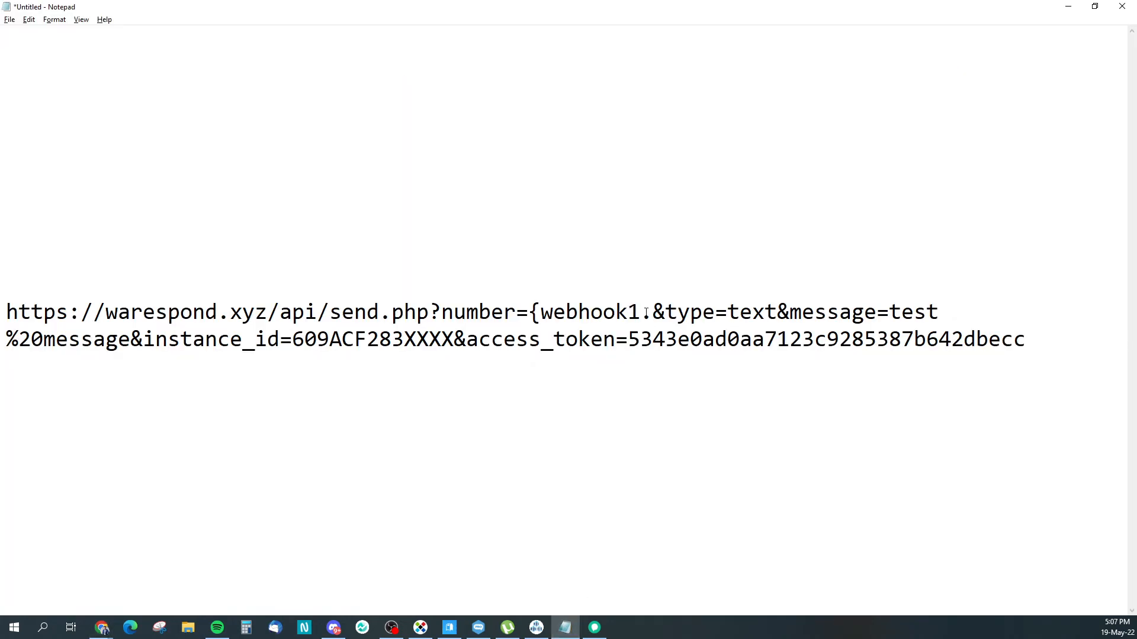
key("ctrl+v")
left_click(31, 339)
type("}")
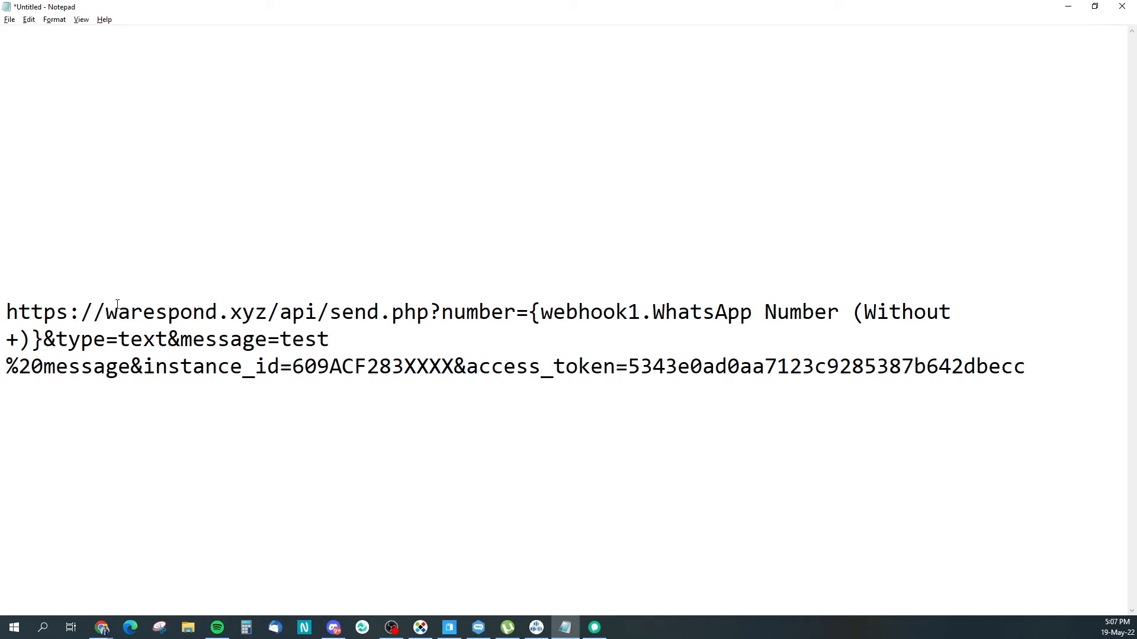
Step: Review the edited URL, then return to the WaRespond API documentation
left_click_drag(45, 341, 156, 342)
left_click(78, 342)
left_click(153, 346)
left_click(167, 342)
left_click(1069, 7)
left_click(32, 5)
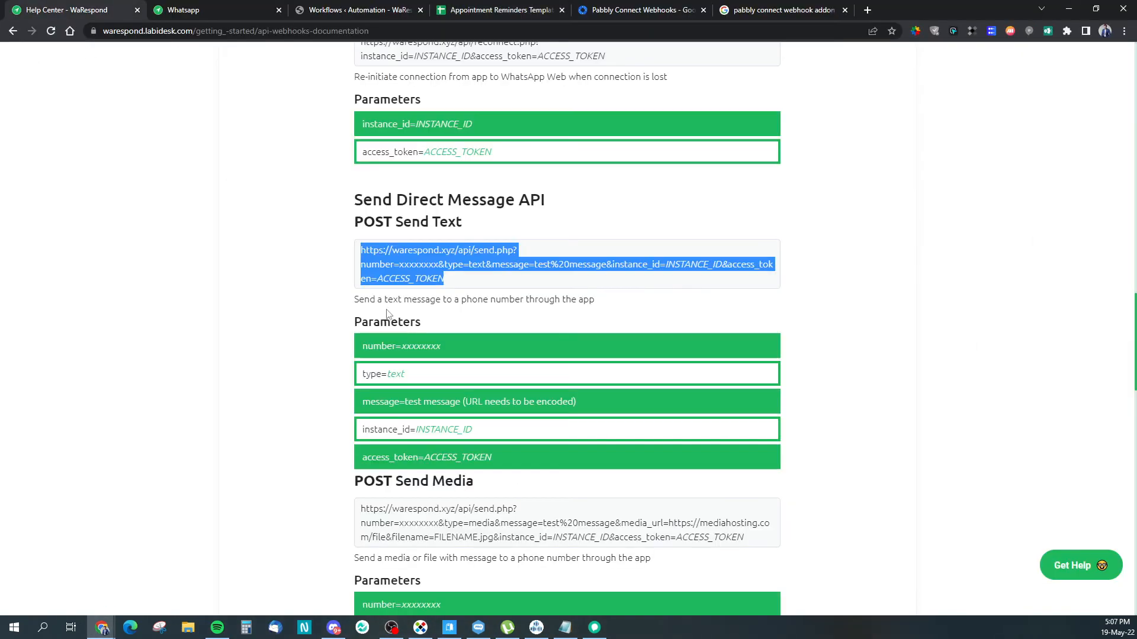
Step: Highlight the Send Text URL and its sample number parameter in the docs
left_click(361, 341)
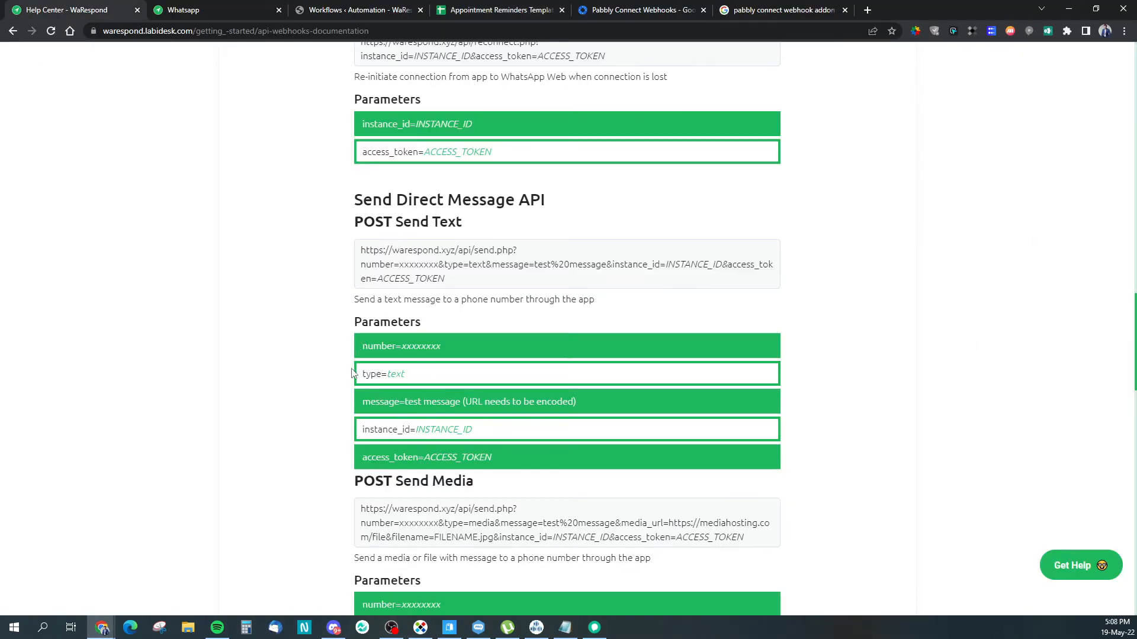
left_click_drag(359, 253, 453, 281)
left_click(466, 280)
left_click_drag(452, 346, 400, 346)
left_click_drag(439, 266, 400, 269)
left_click_drag(362, 403, 465, 402)
left_click(417, 403)
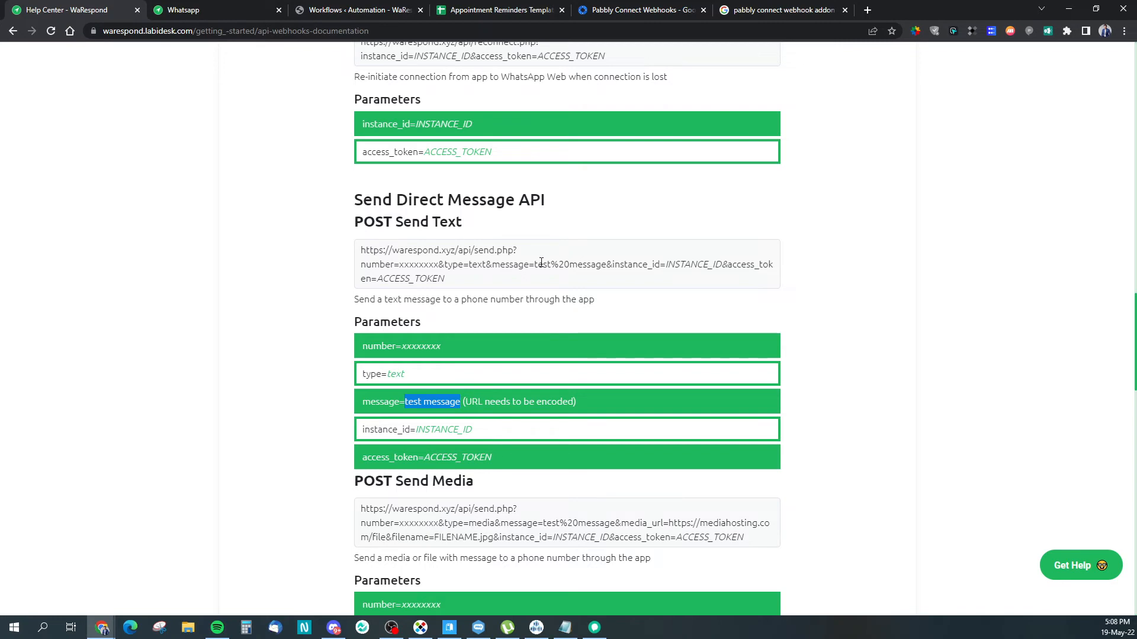
Step: Highlight the test message, INSTANCE_ID and ACCESS_TOKEN parameters, then bring the Notepad draft back
left_click_drag(534, 264, 607, 266)
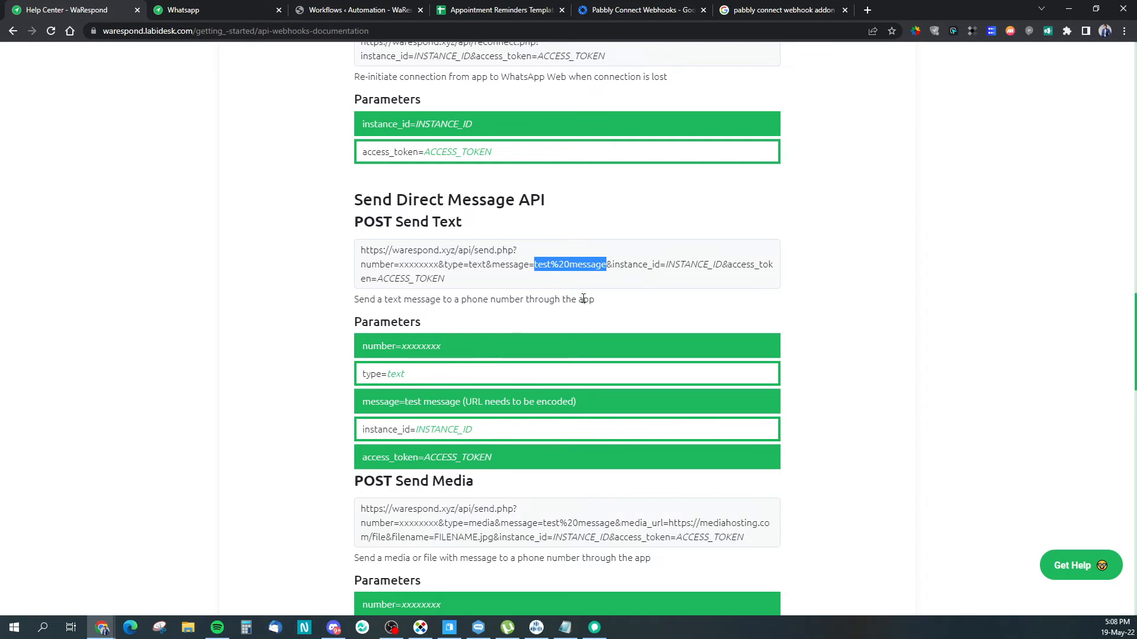
left_click(599, 287)
left_click_drag(415, 431, 482, 433)
left_click_drag(424, 457, 507, 456)
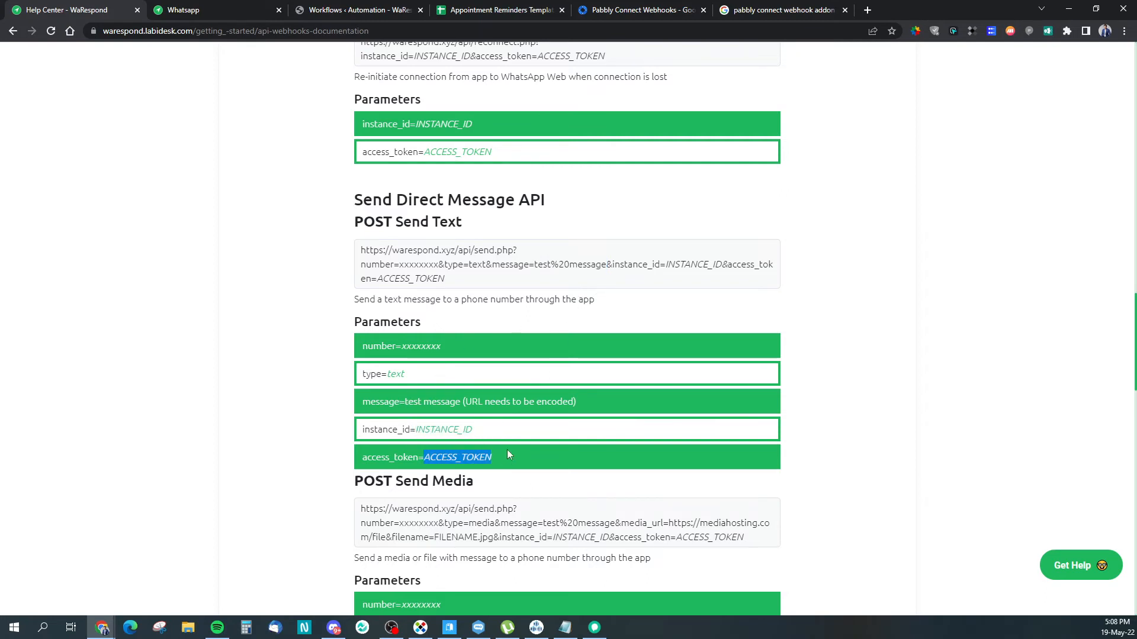
left_click_drag(666, 265, 721, 265)
left_click(673, 278)
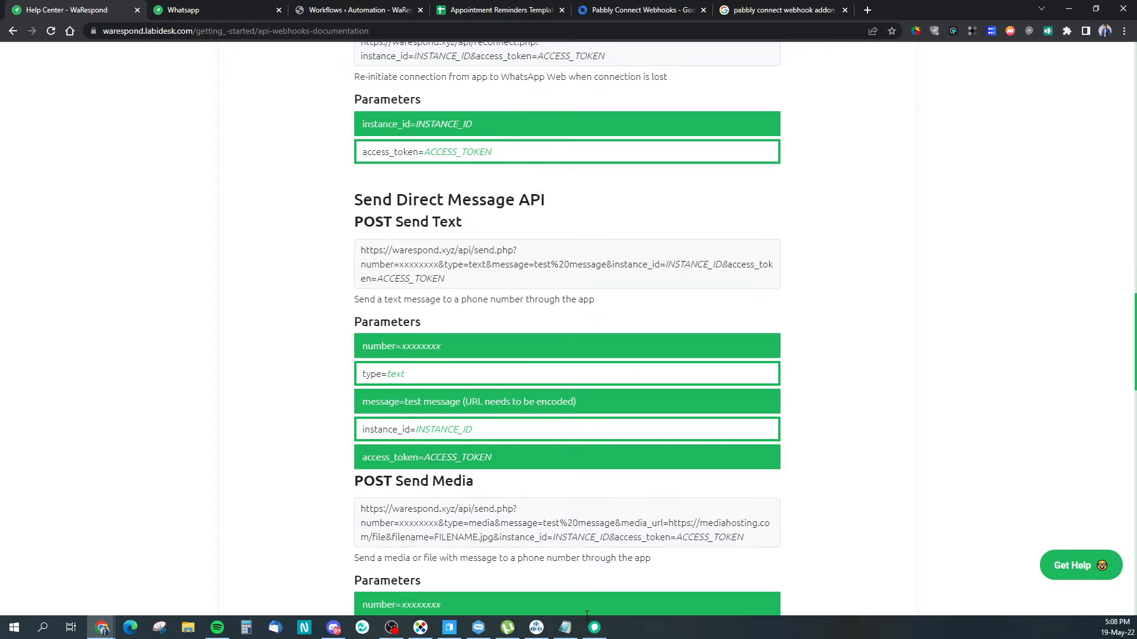
left_click(565, 627)
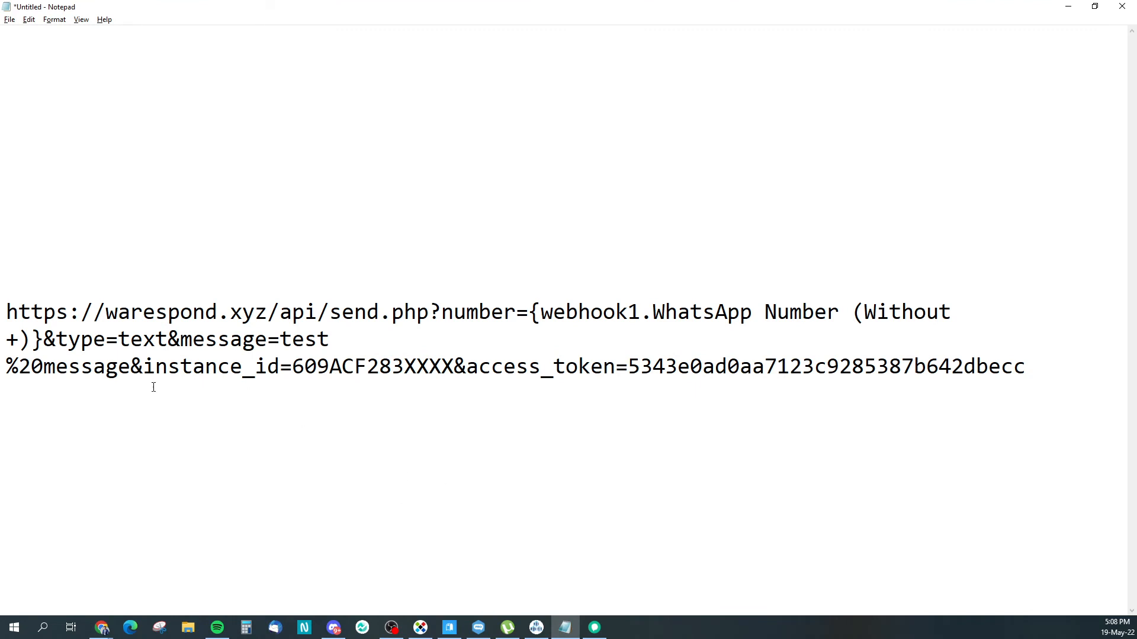
Step: Overwrite test%20message in the URL with 'Hi {webhook1.Name}', checking the sheet's Name column
left_click_drag(531, 314, 40, 341)
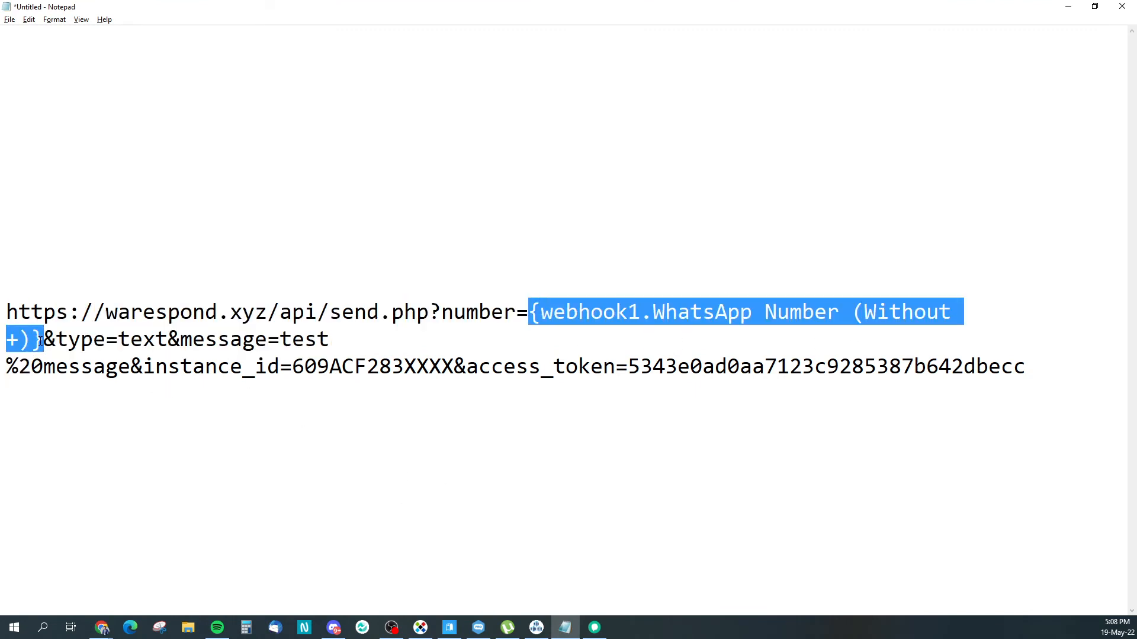
left_click(320, 341)
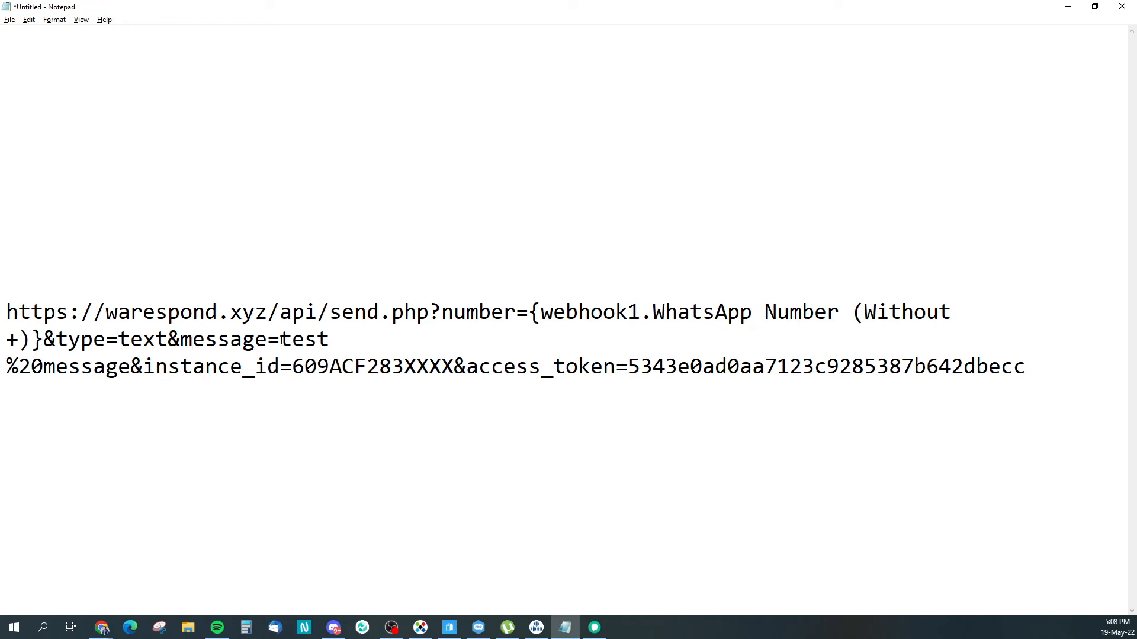
left_click_drag(281, 341, 132, 361)
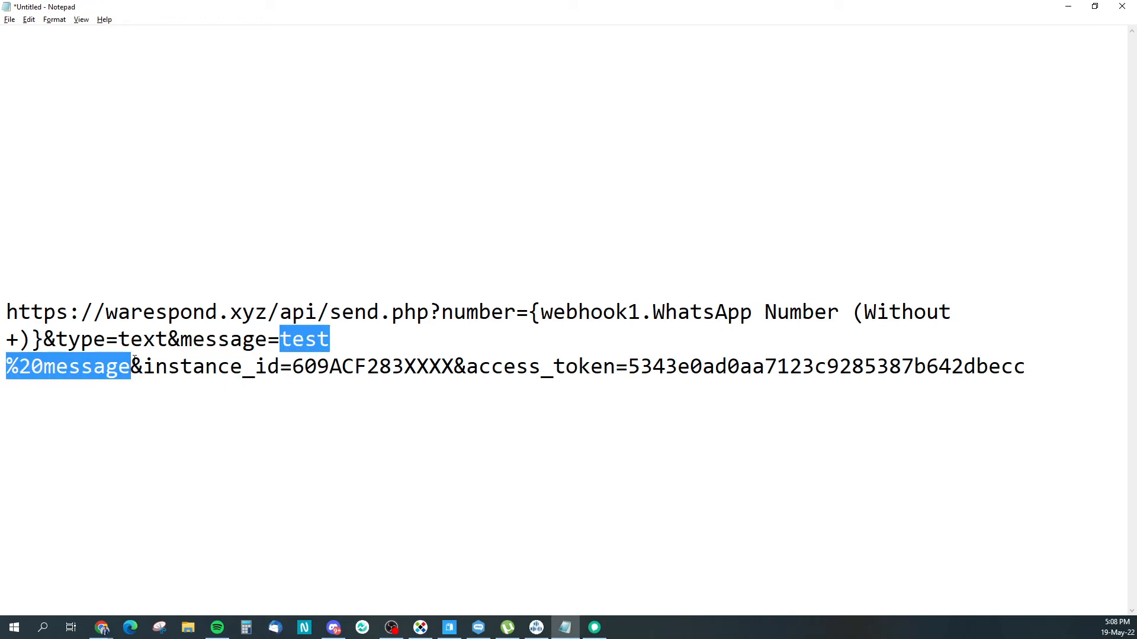
type("Hi")
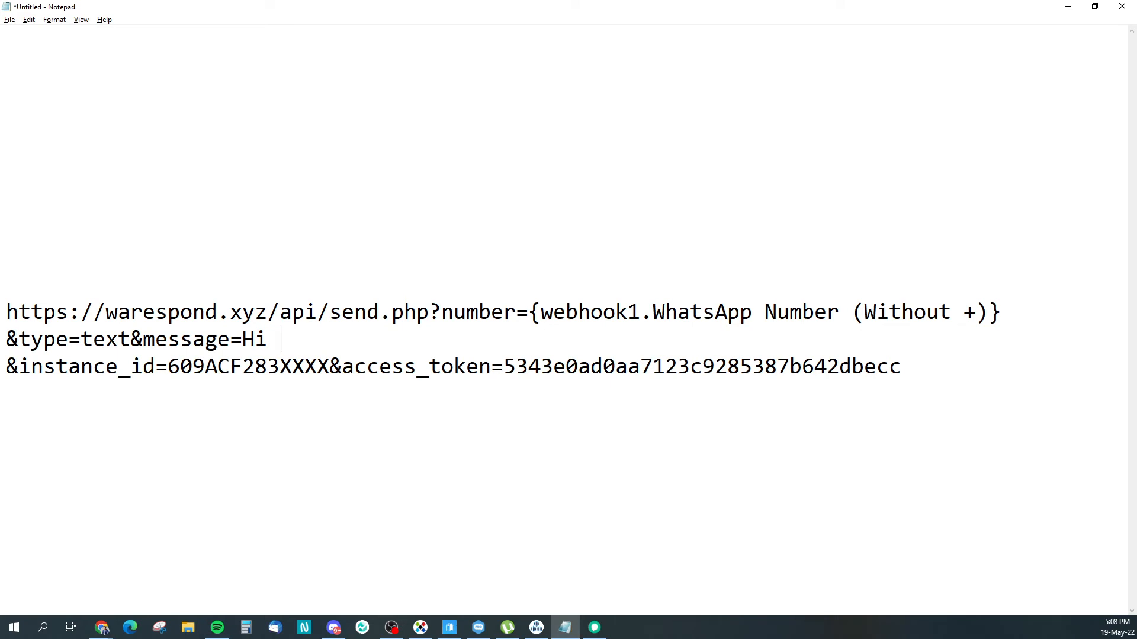
type(" {we")
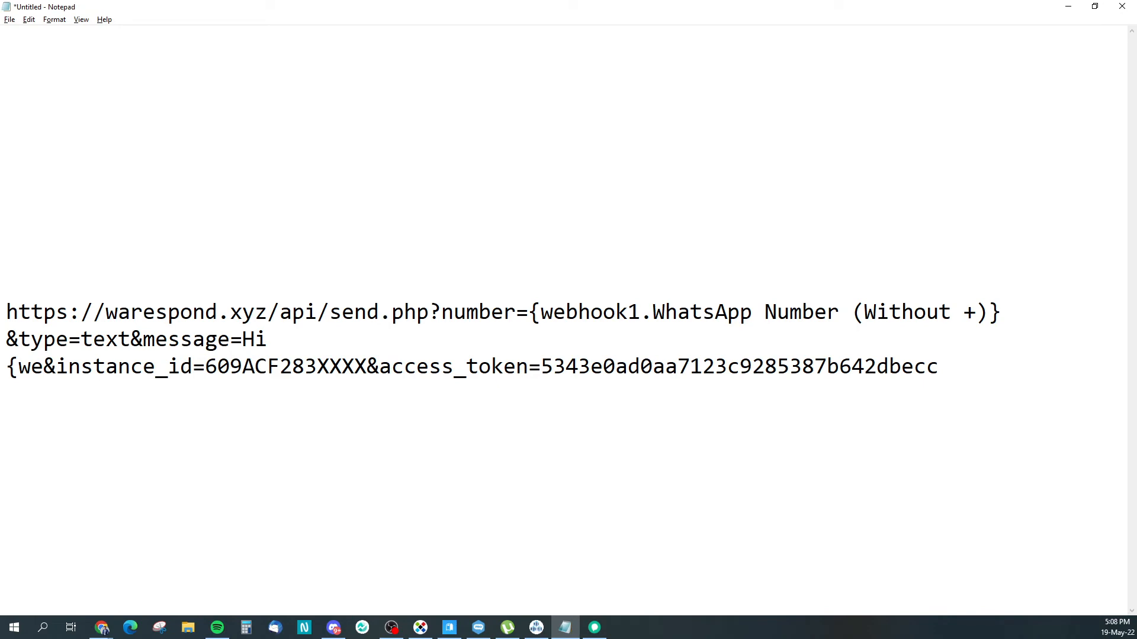
type("bhook1.")
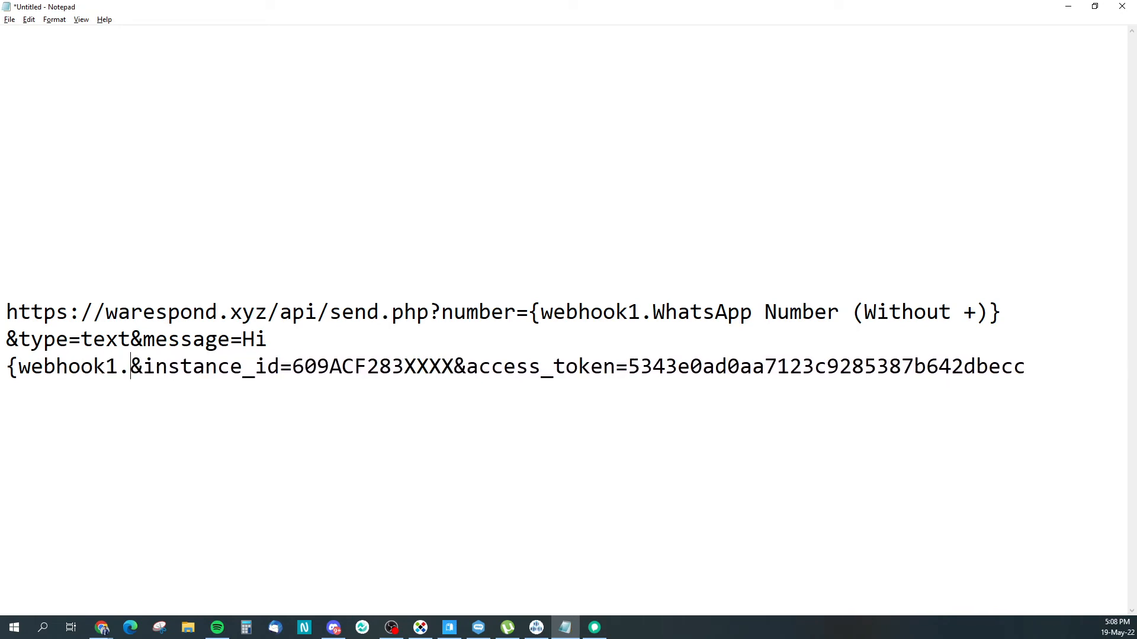
type("Name}")
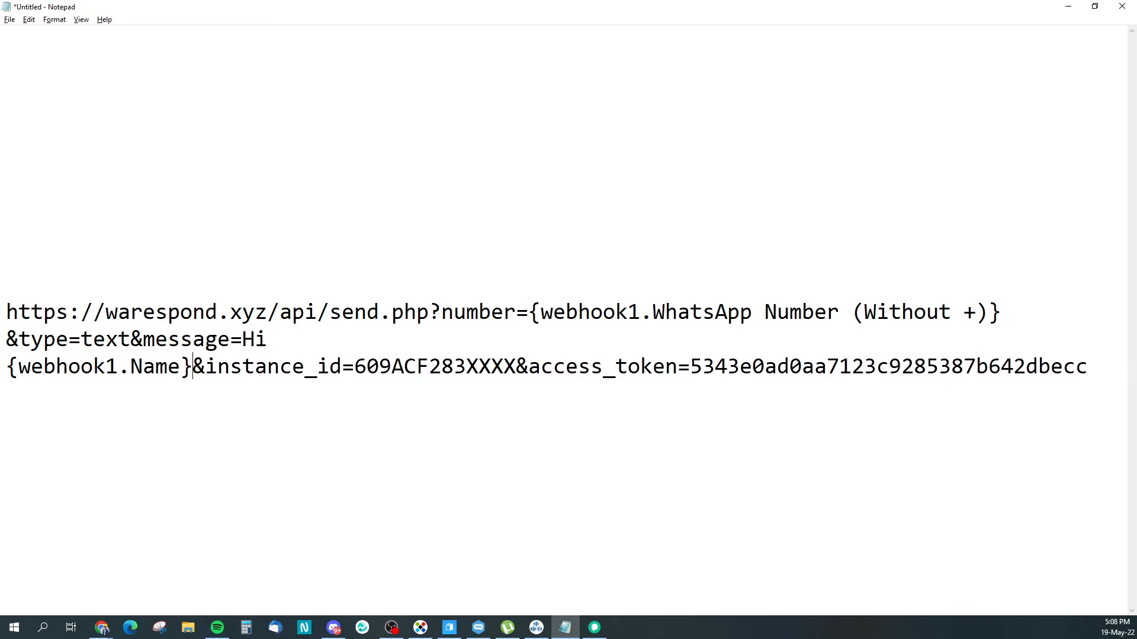
key("alt+Tab")
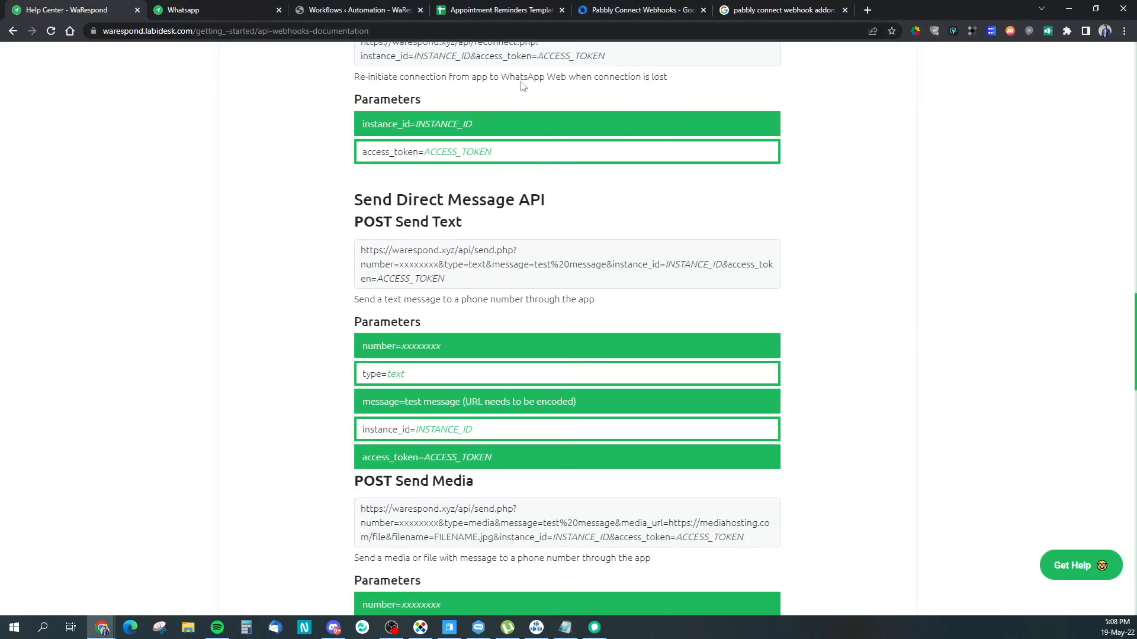
left_click(474, 12)
left_click(398, 282)
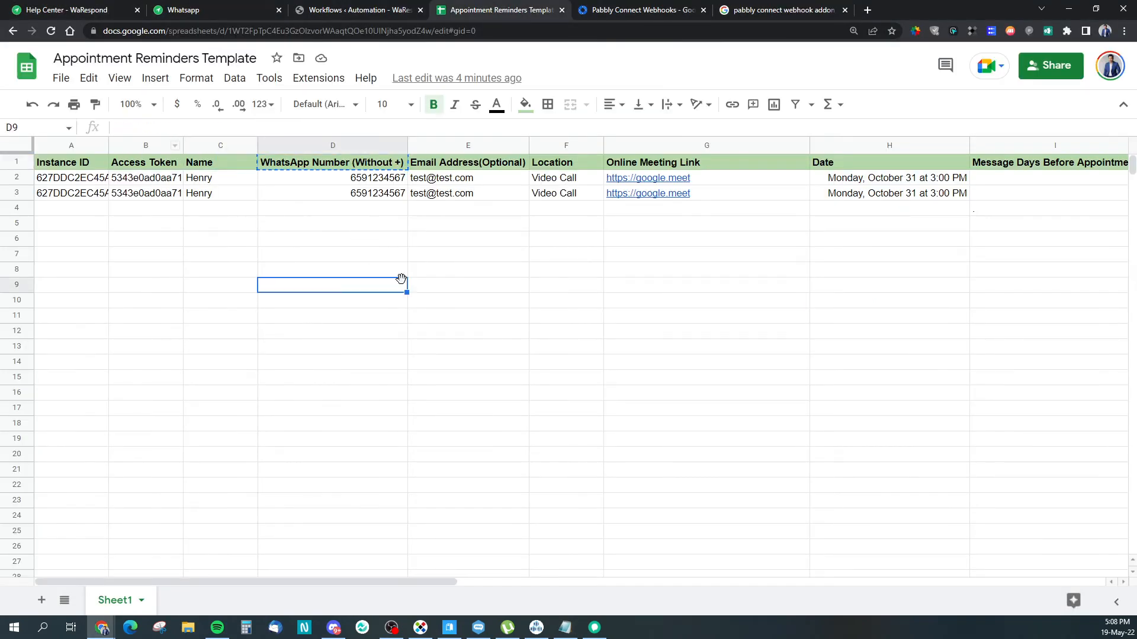
key("alt+Tab")
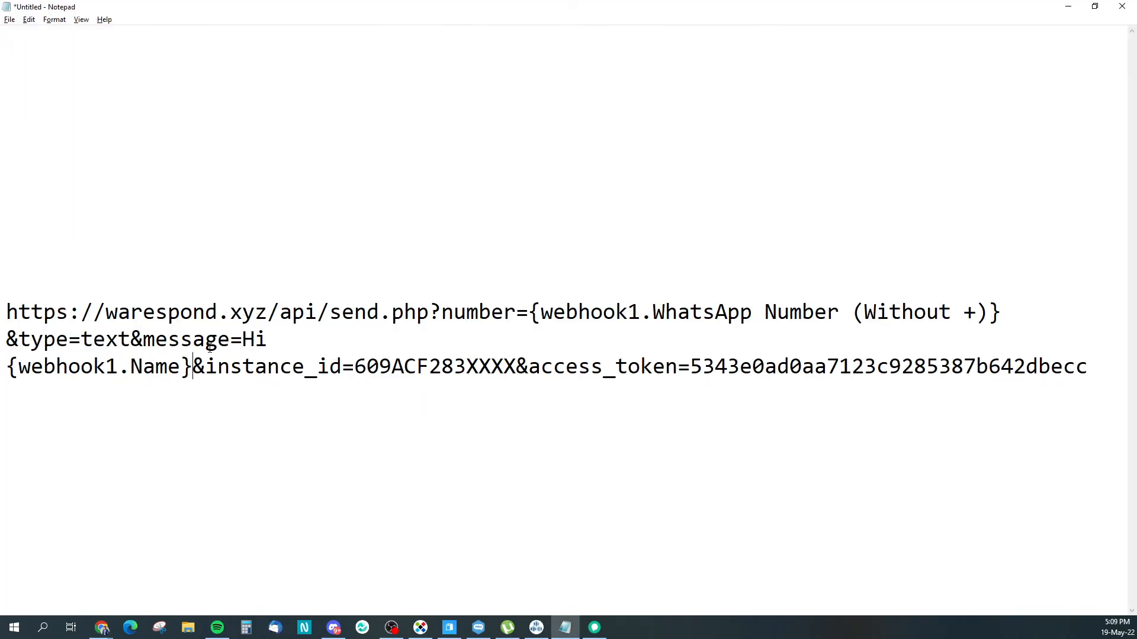
Step: Continue the message with ', we are supposed to meet at {webhook1.Location', checking the Location header
type(",")
key("Return")
type("we are u")
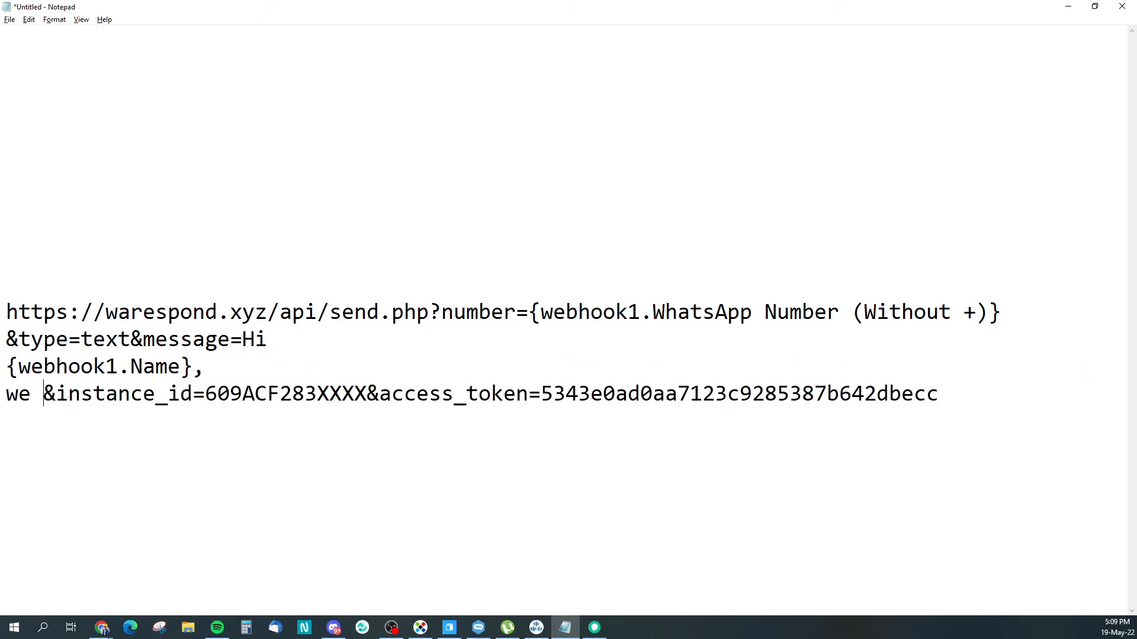
key("BackSpace")
type("supposed")
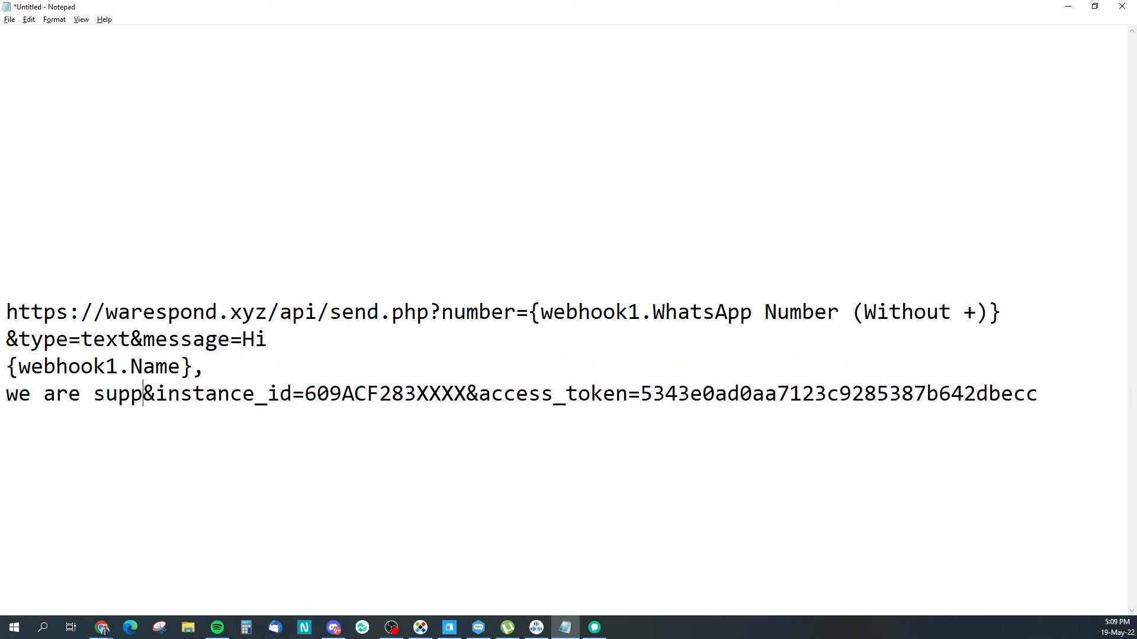
key("Return")
type("to meet at")
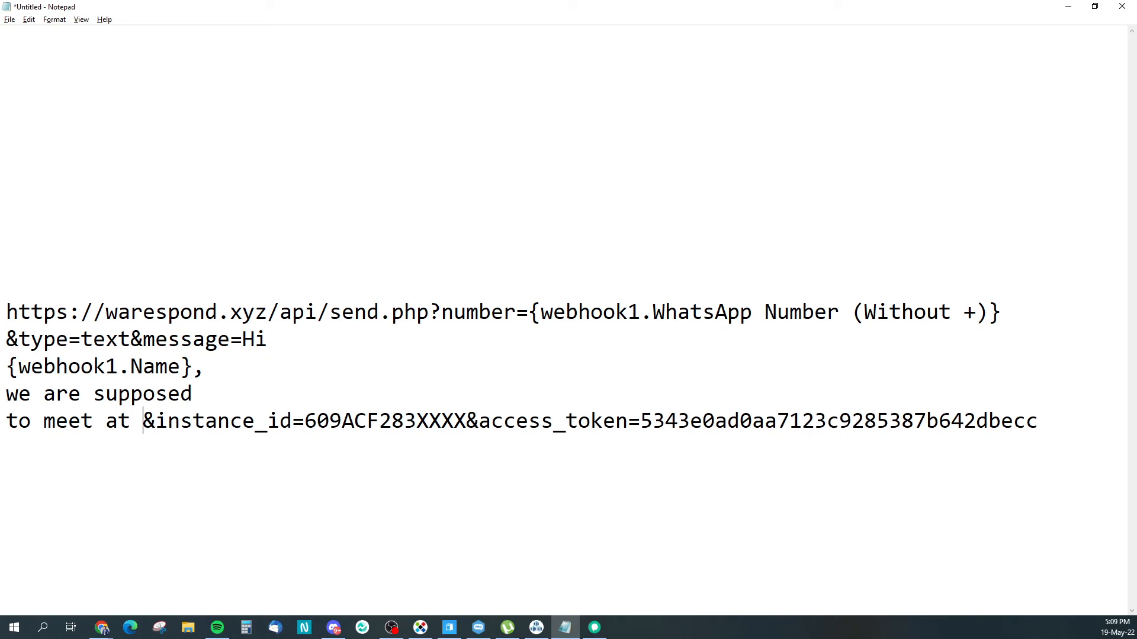
type(" {webhook1.")
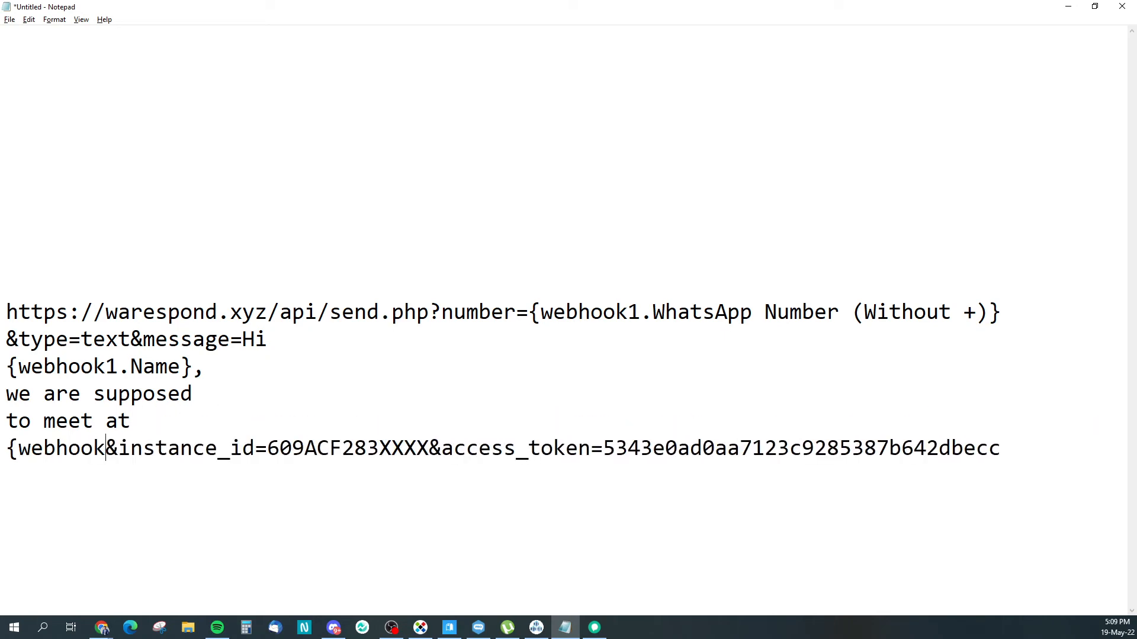
type("Location")
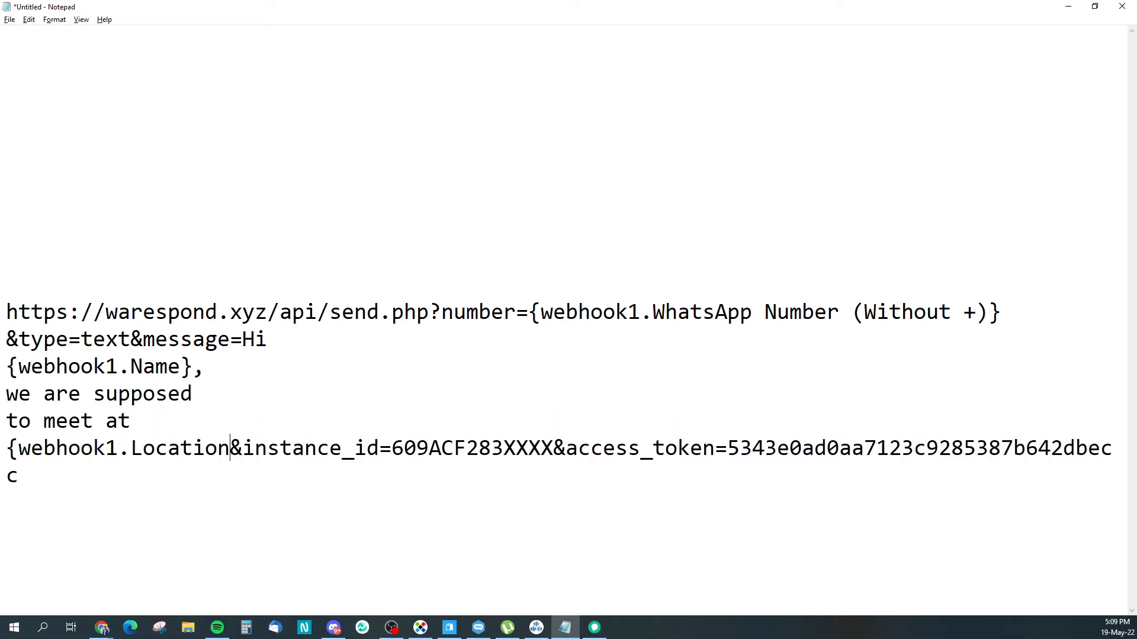
left_click(102, 628)
left_click(572, 166)
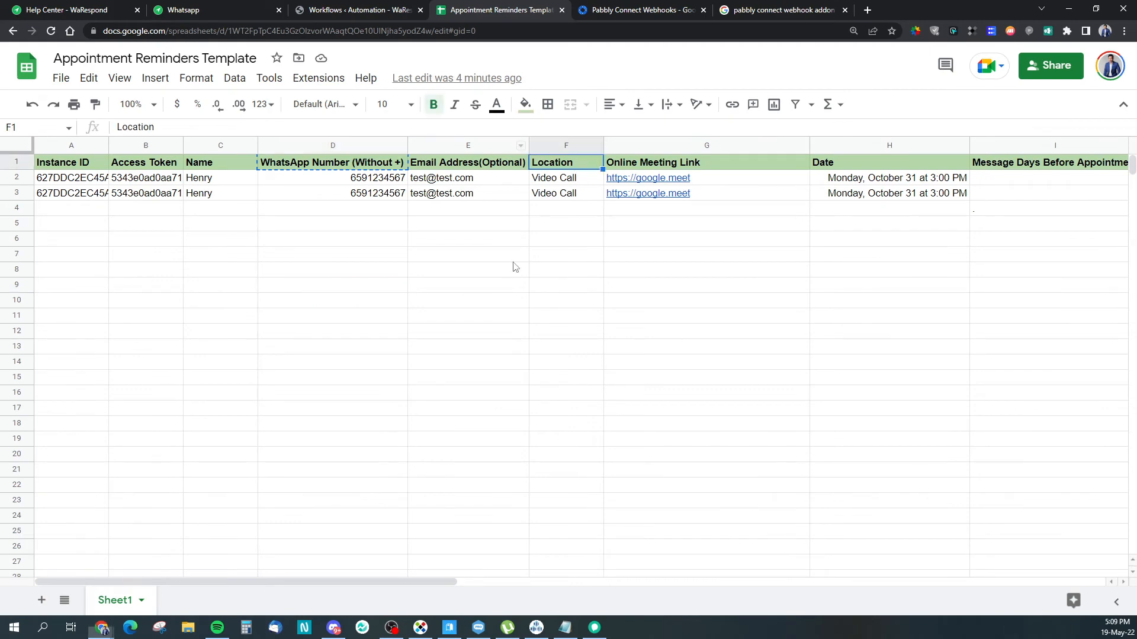
key("alt+Tab")
Step: Close the Location placeholder and add 'on {webhook1.Date}', checking the sheet's Date header
type("}")
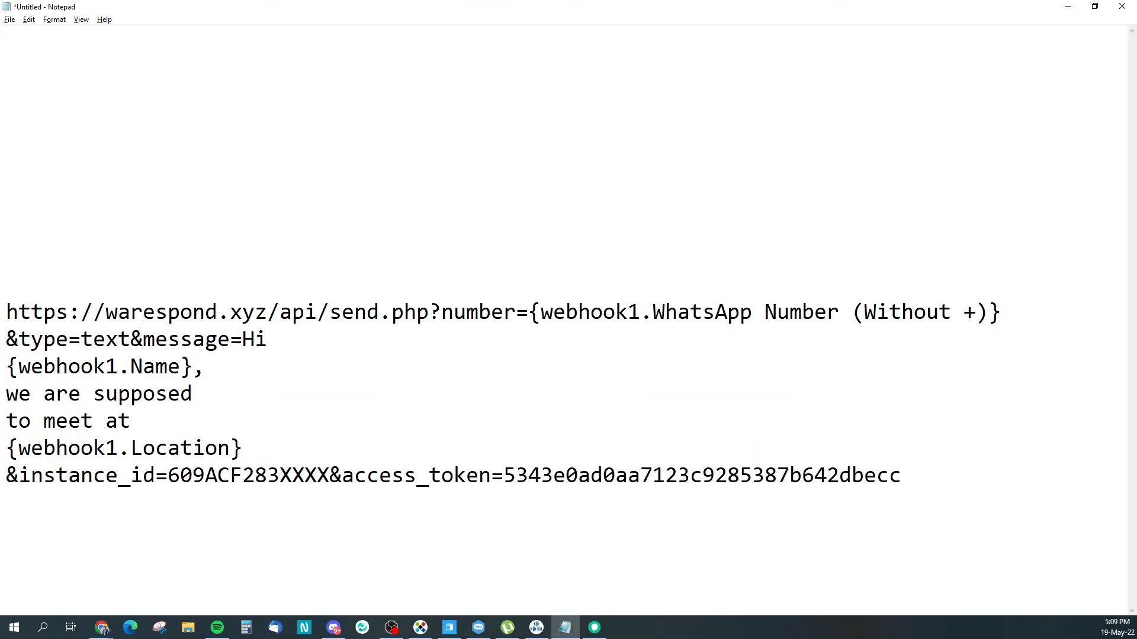
type("on ")
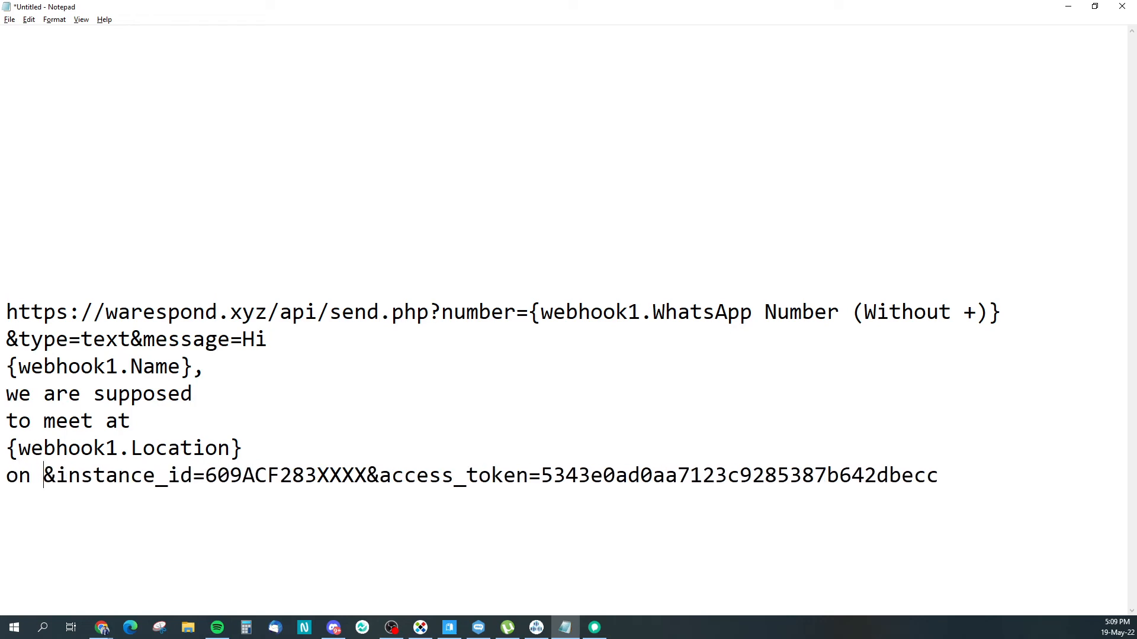
type("{")
type("webhho")
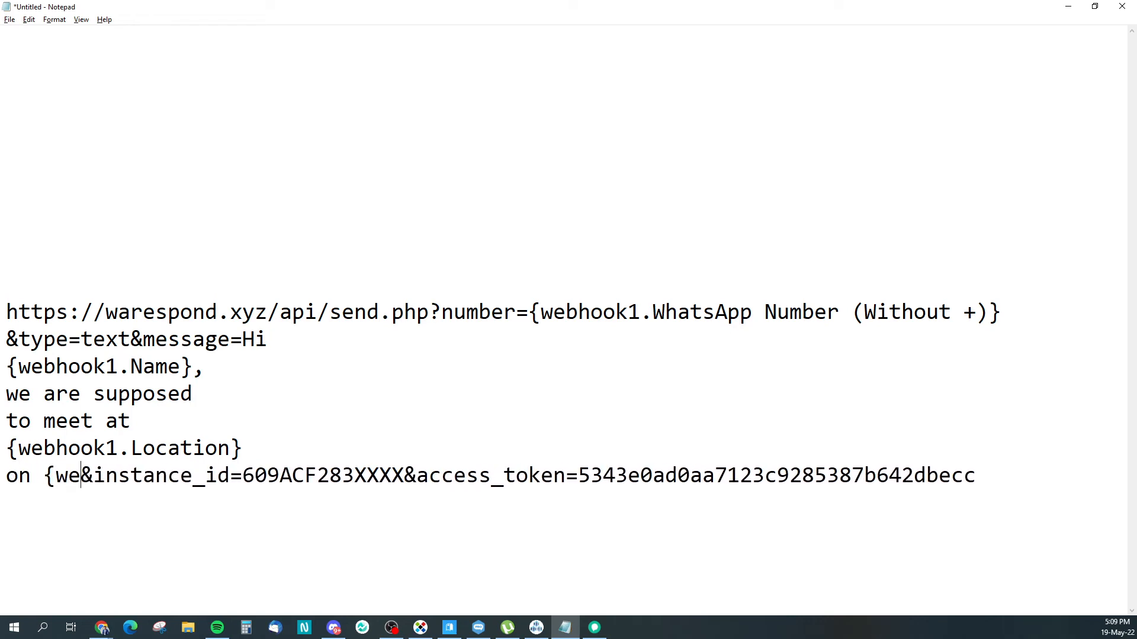
key("BackSpace")
key("BackSpace")
type("ook1.Date}")
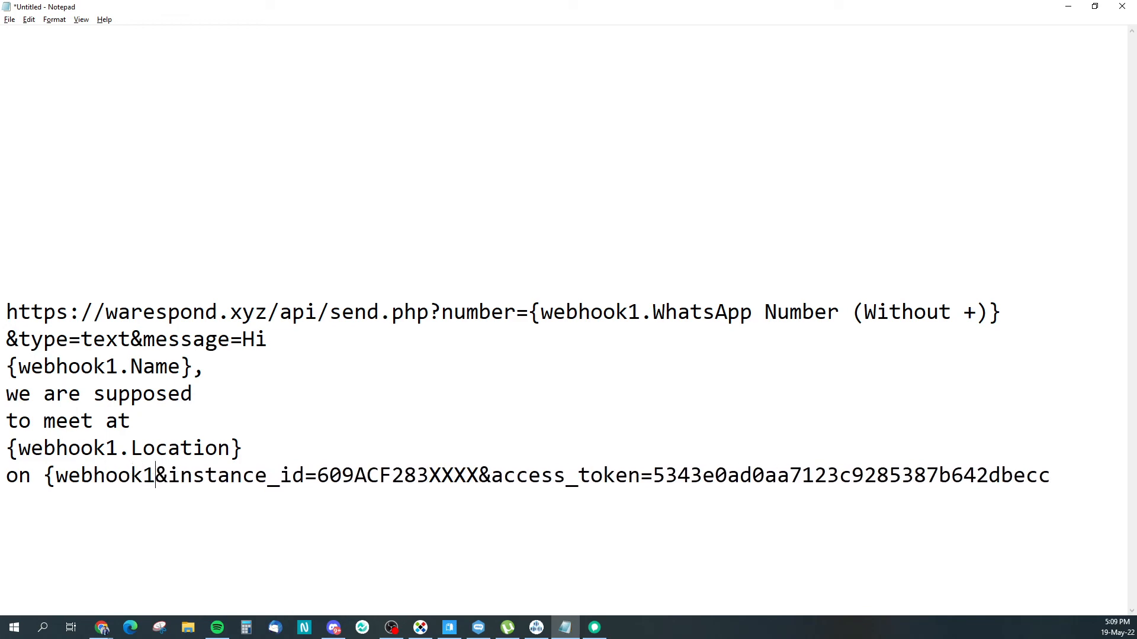
key("Return")
key("alt+Tab")
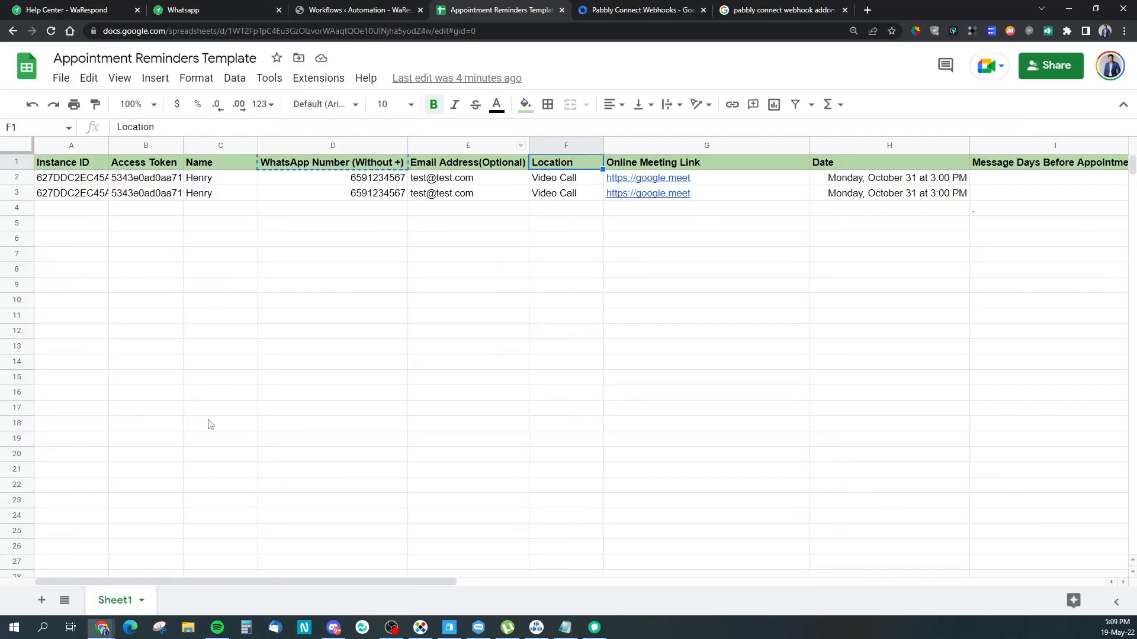
left_click(819, 164)
left_click(763, 214)
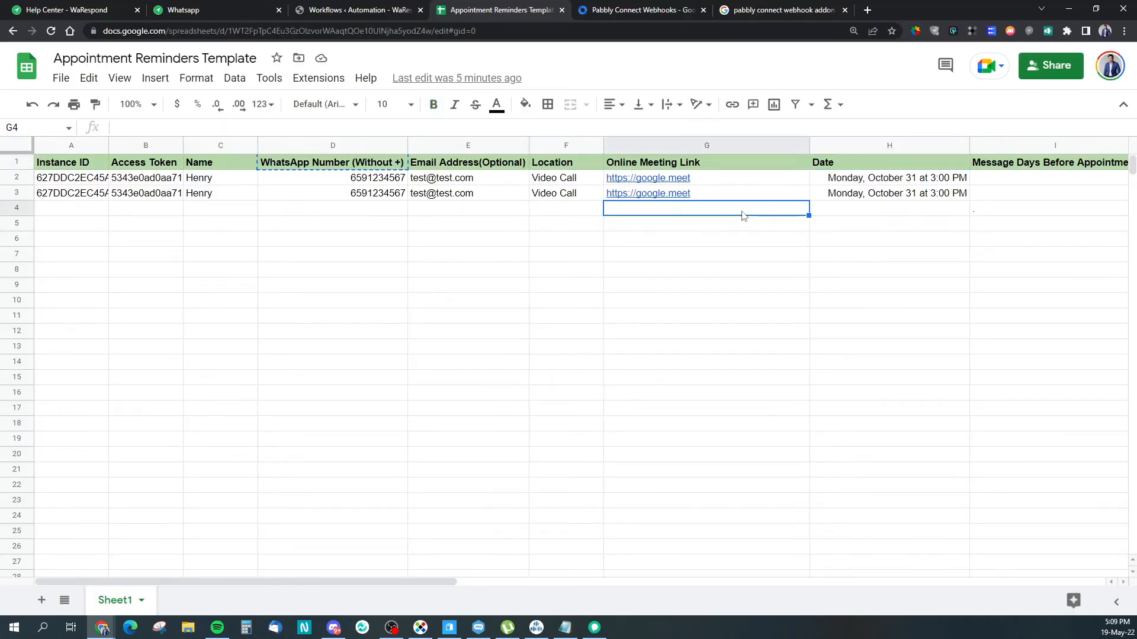
key("alt+Tab")
Step: Insert '{webhook1.Online Meeting Link}' after the Location placeholder using the copied sheet header
key("Up")
left_click(254, 451)
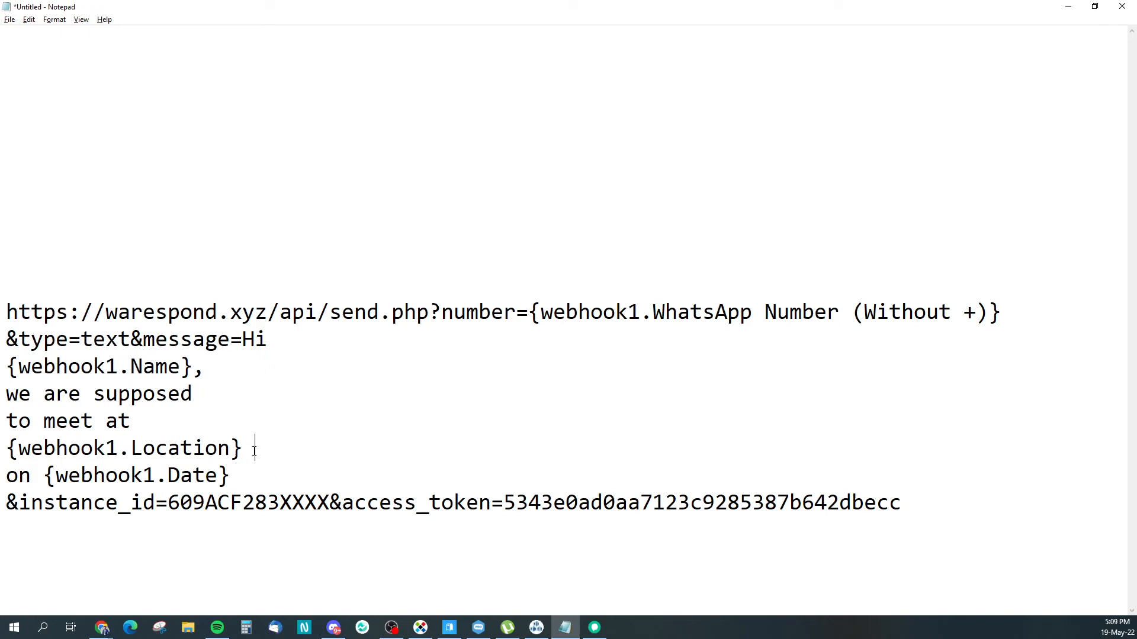
key("Delete")
key("Left")
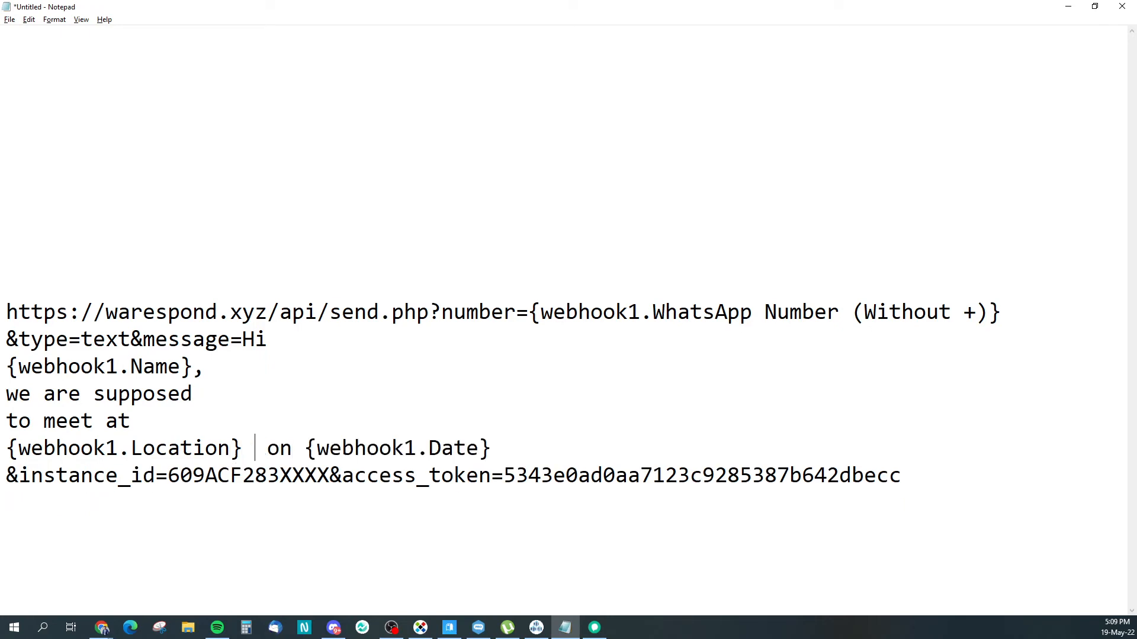
type("{")
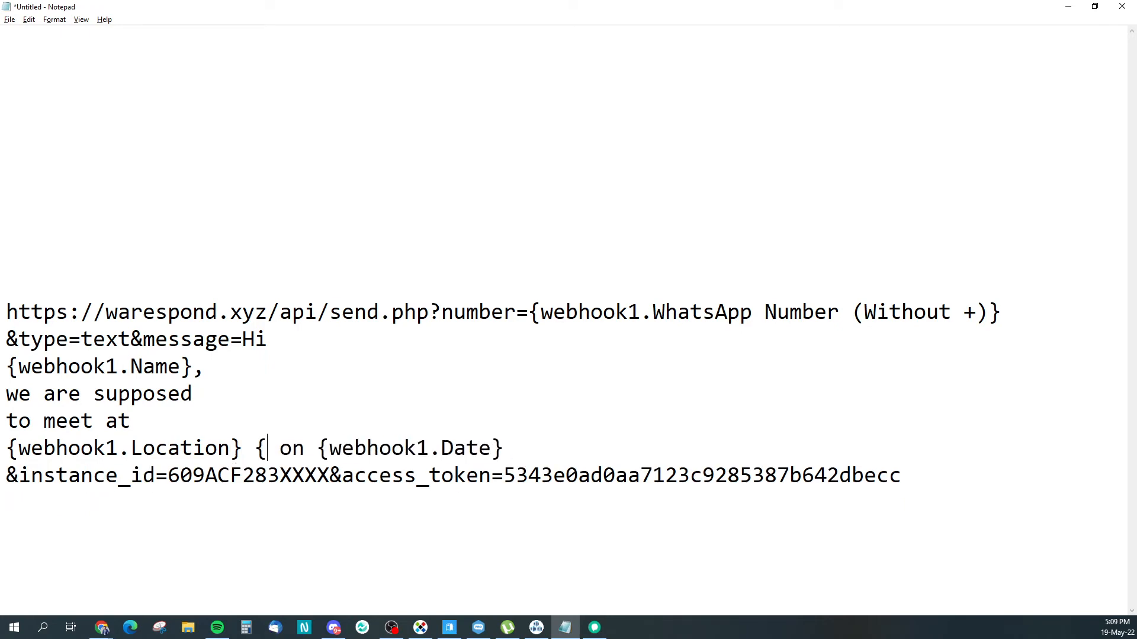
type("webhook1.")
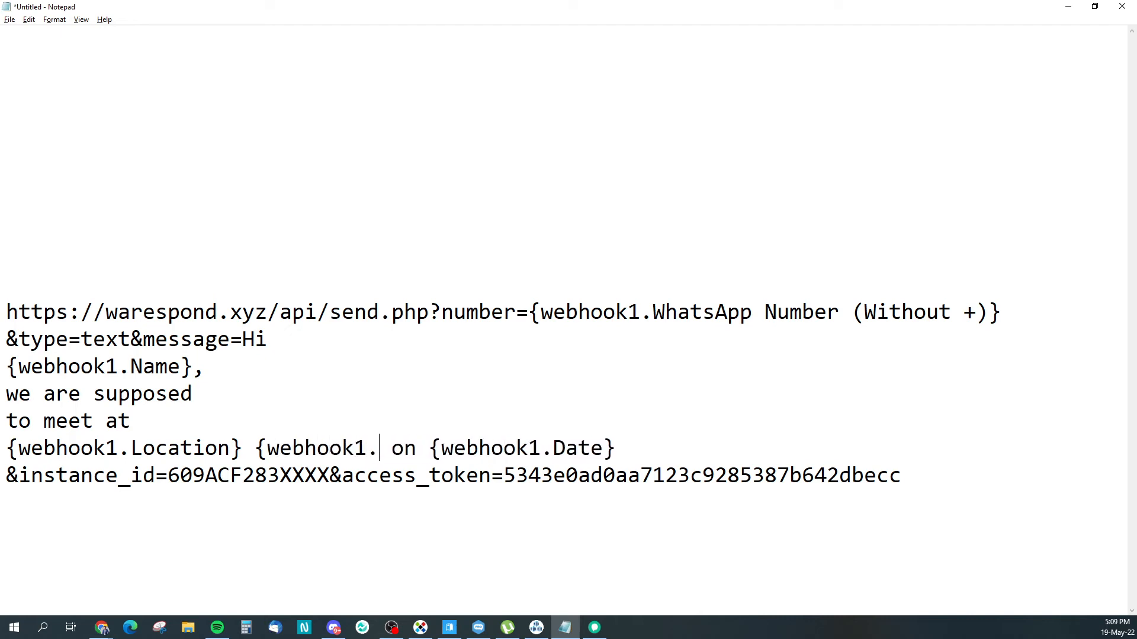
key("alt+Tab")
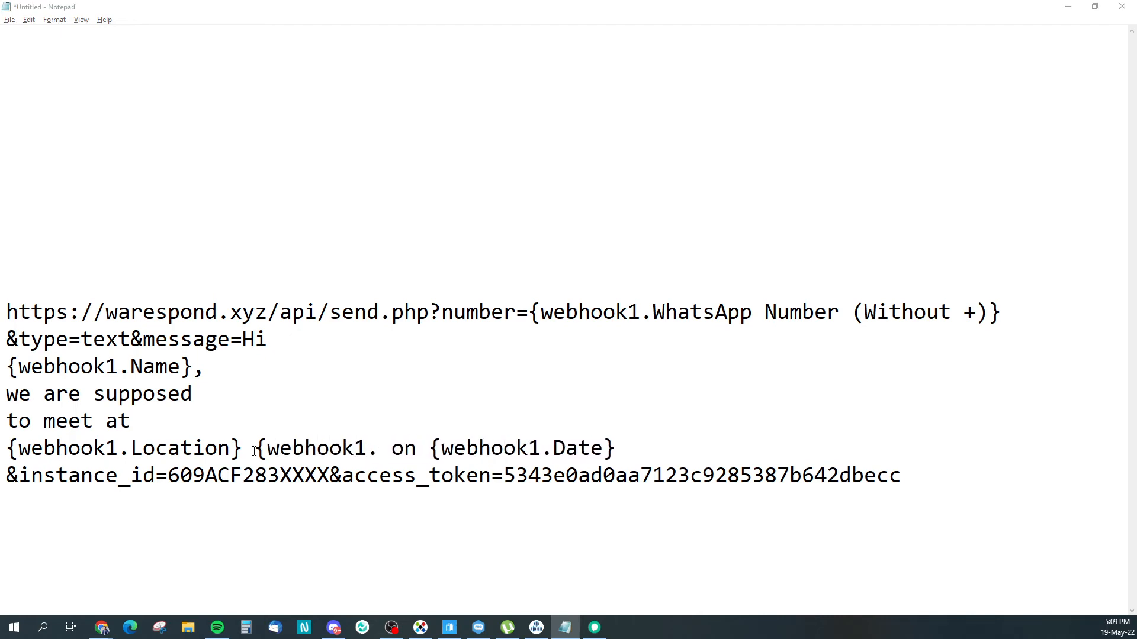
left_click(647, 167)
key("ctrl+c")
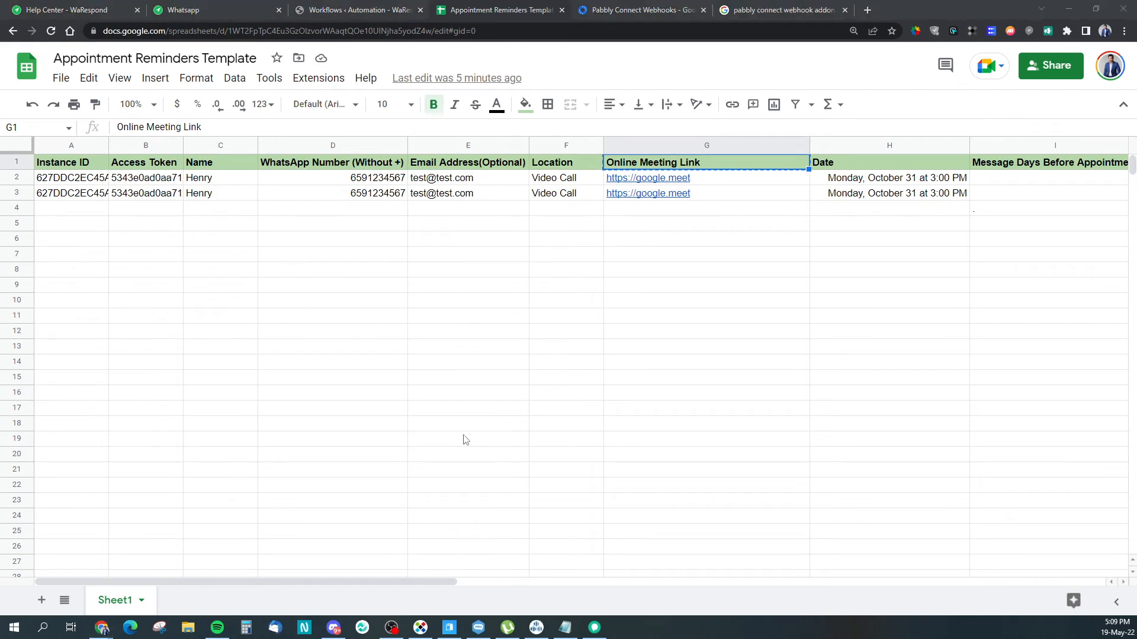
key("alt+Tab")
key("ctrl+v")
type("}")
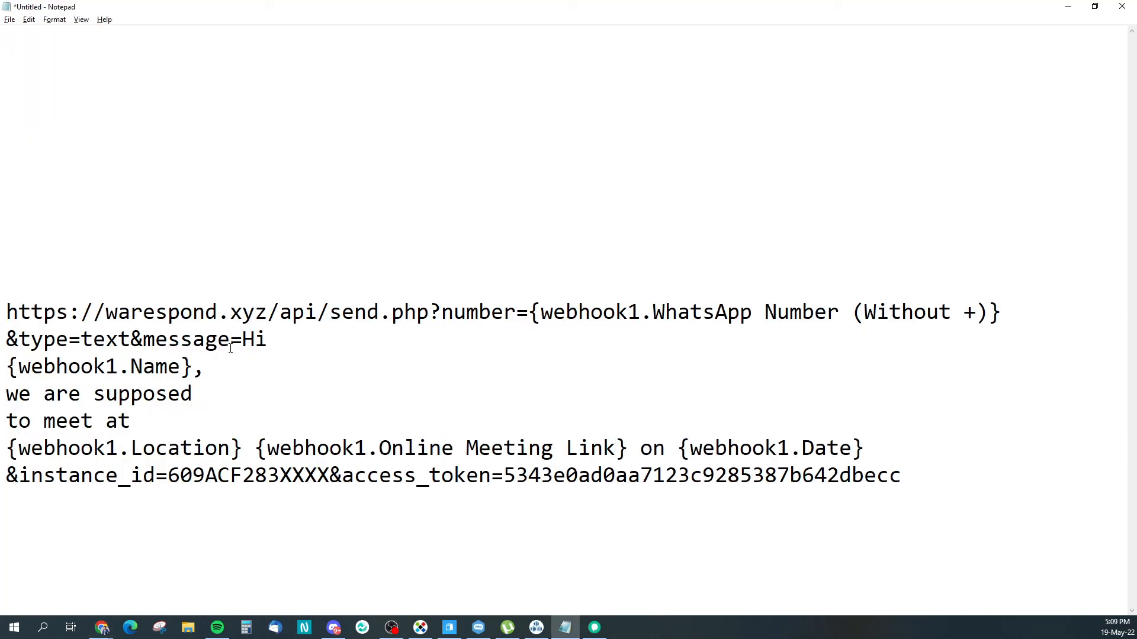
Step: End the message with a comma and a new line reading 'See you soon!'
left_click_drag(240, 345, 864, 441)
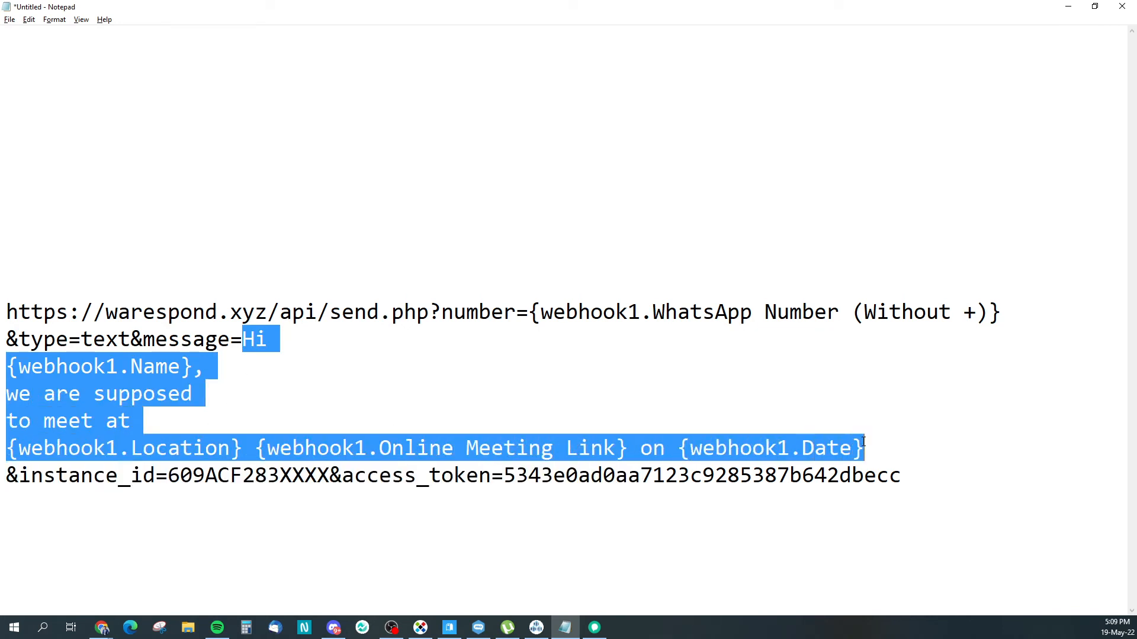
left_click(863, 441)
type(",")
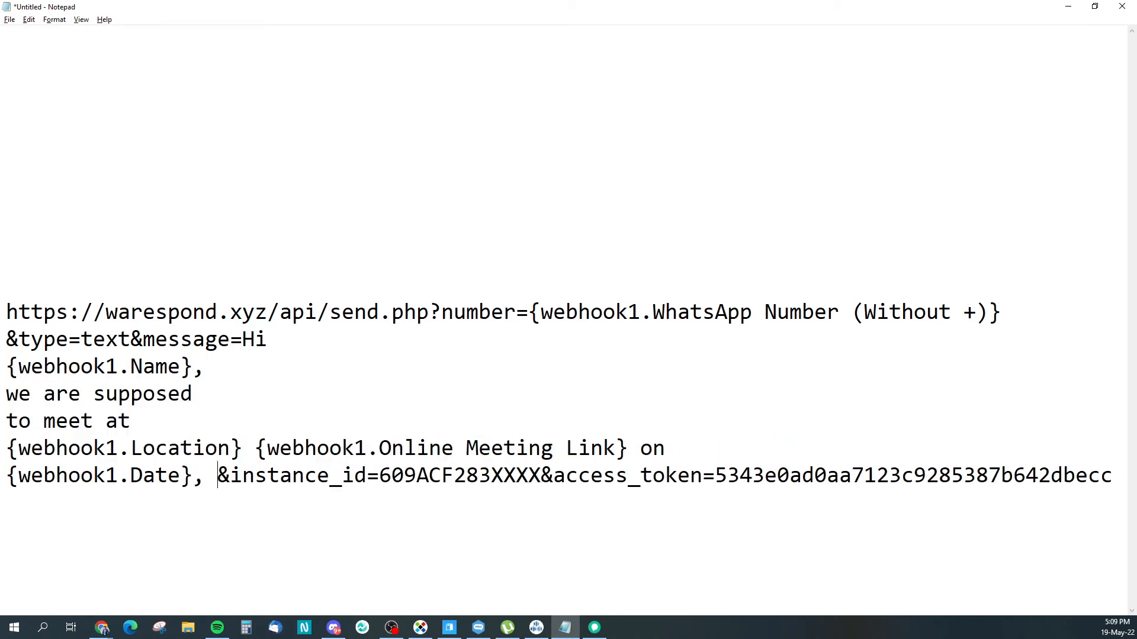
key("Return")
type("See You")
key("BackSpace")
key("BackSpace")
key("BackSpace")
key("BackSpace")
type("you soon")
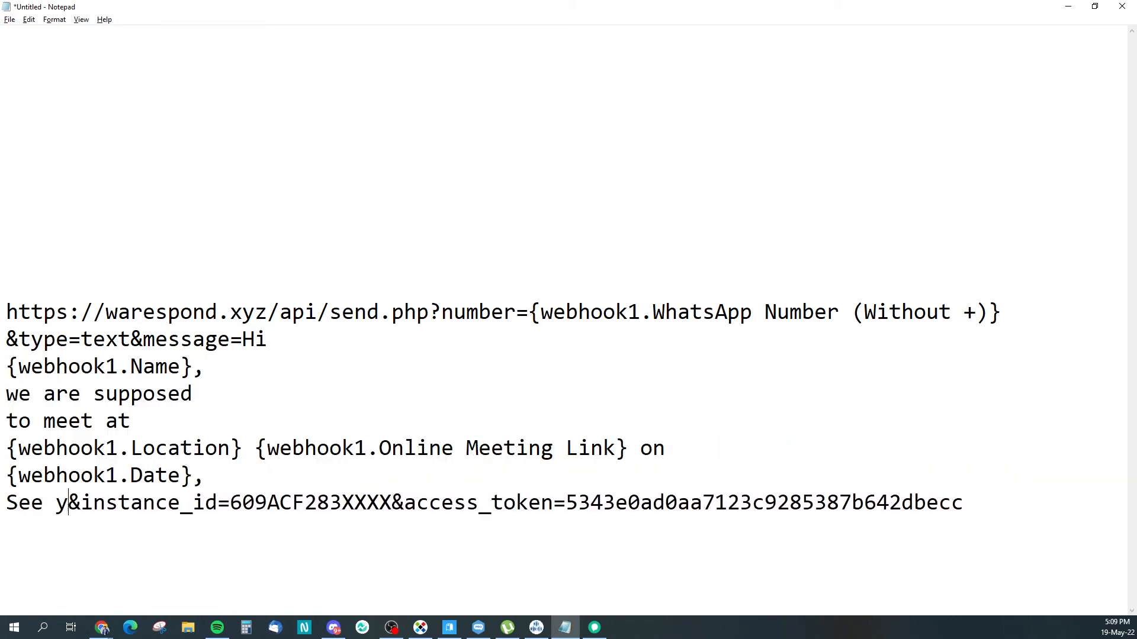
type("!")
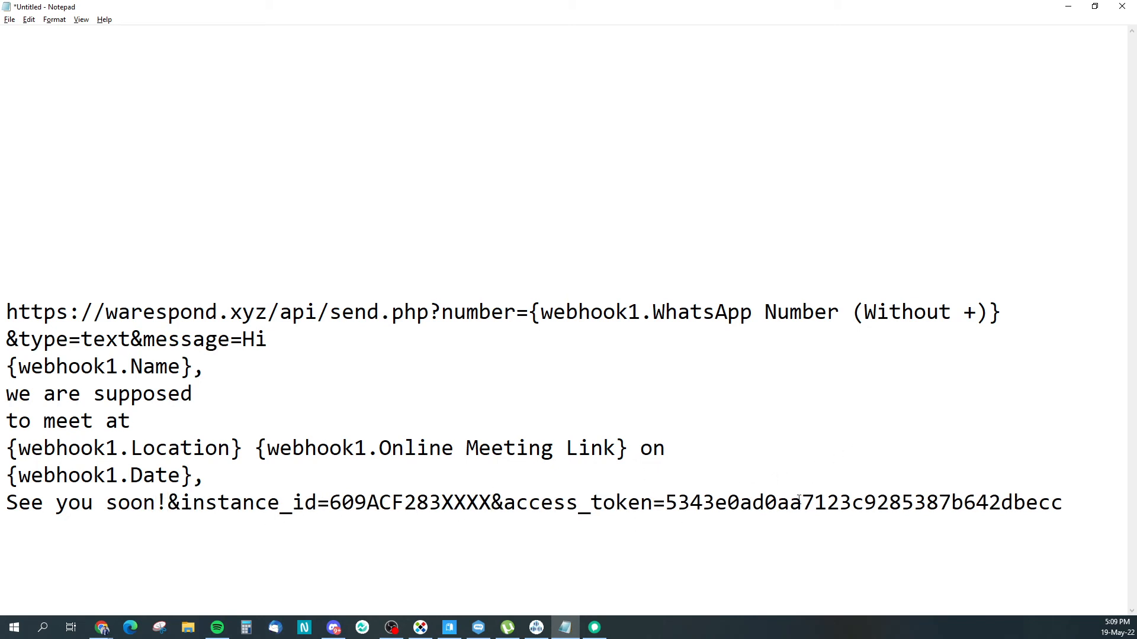
key("alt+Tab")
left_click(59, 10)
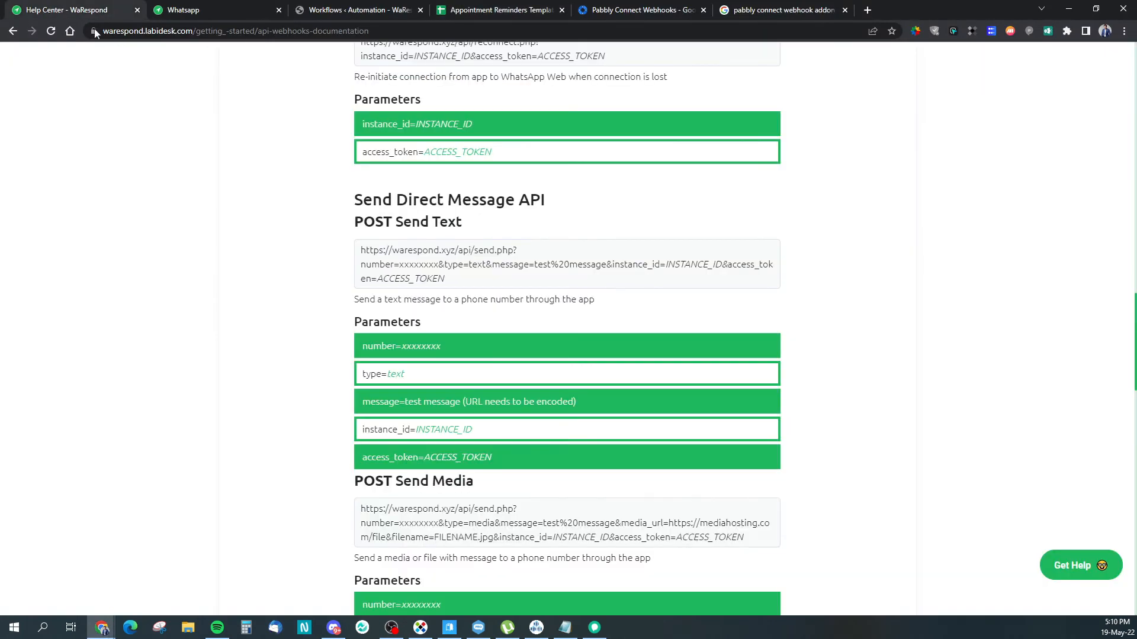
Step: Paste the profile's real Instance ID over the placeholder instance ID in the URL
key("ctrl+Tab")
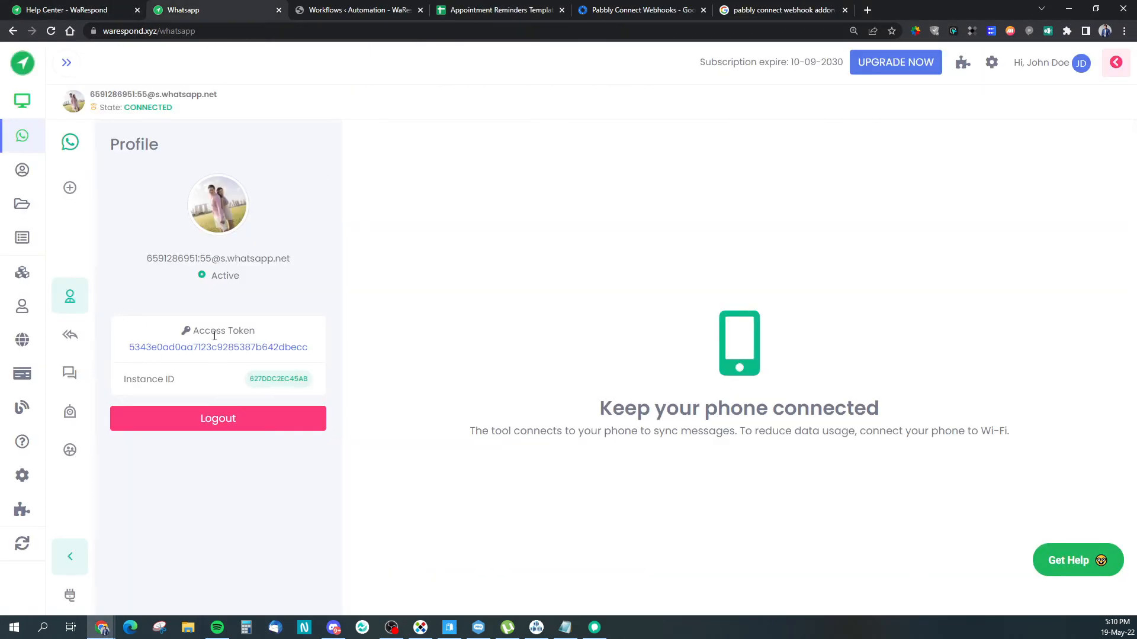
left_click_drag(317, 379, 241, 386)
key("alt+Tab")
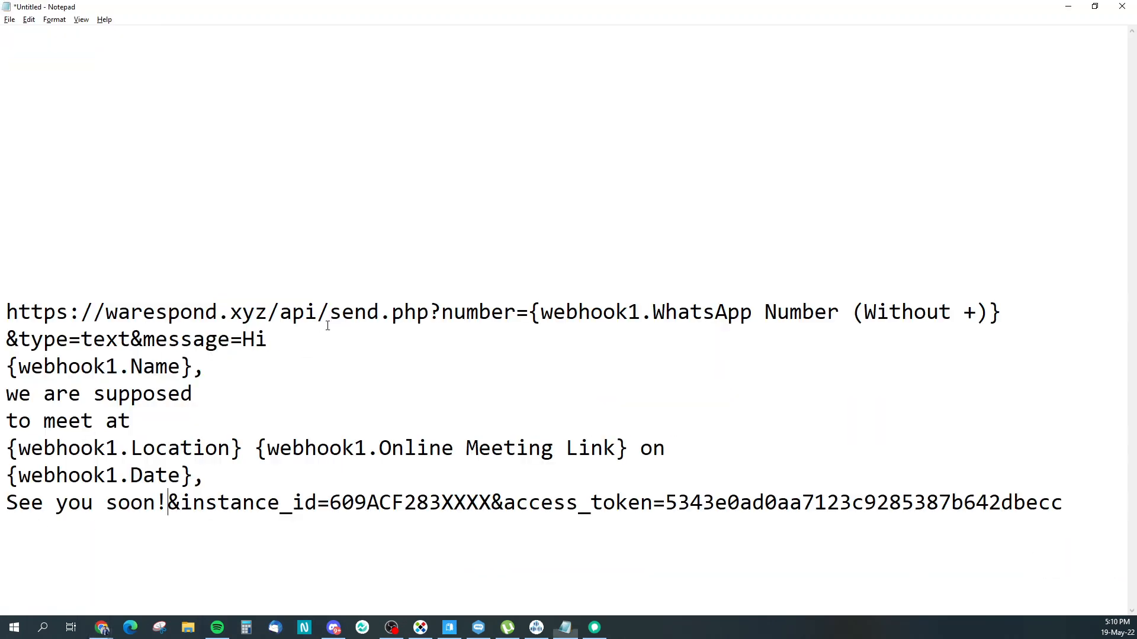
left_click_drag(336, 503, 492, 503)
key("ctrl+v")
Step: Replace the URL's access token with the profile's Access Token and select the whole URL
key("alt+Tab")
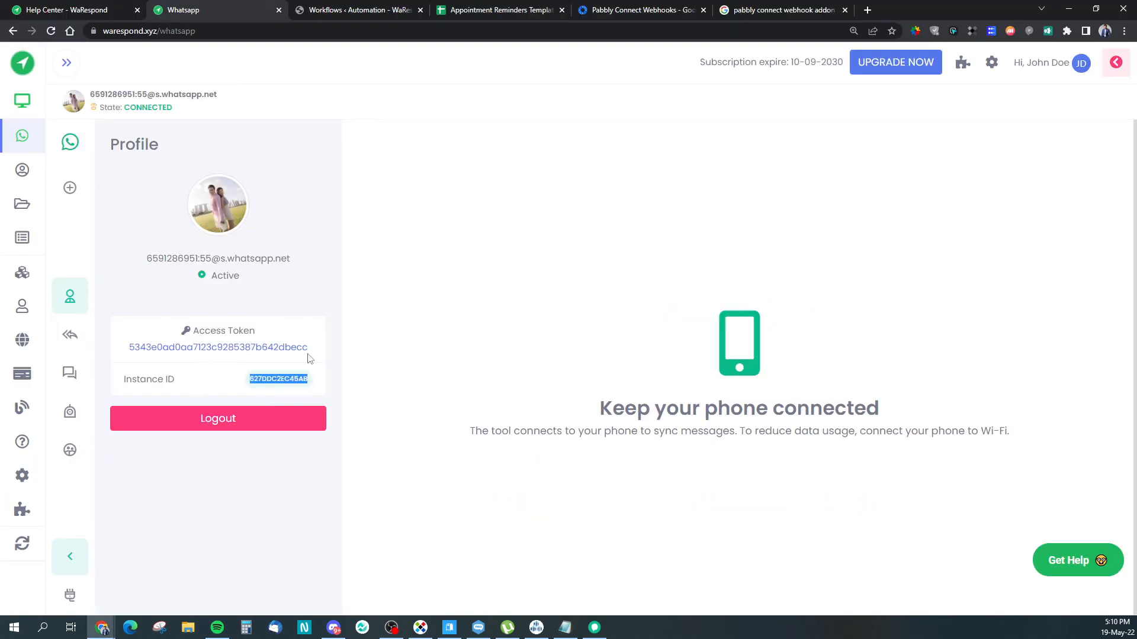
left_click_drag(310, 354, 140, 354)
key("ctrl+c")
key("alt+Tab")
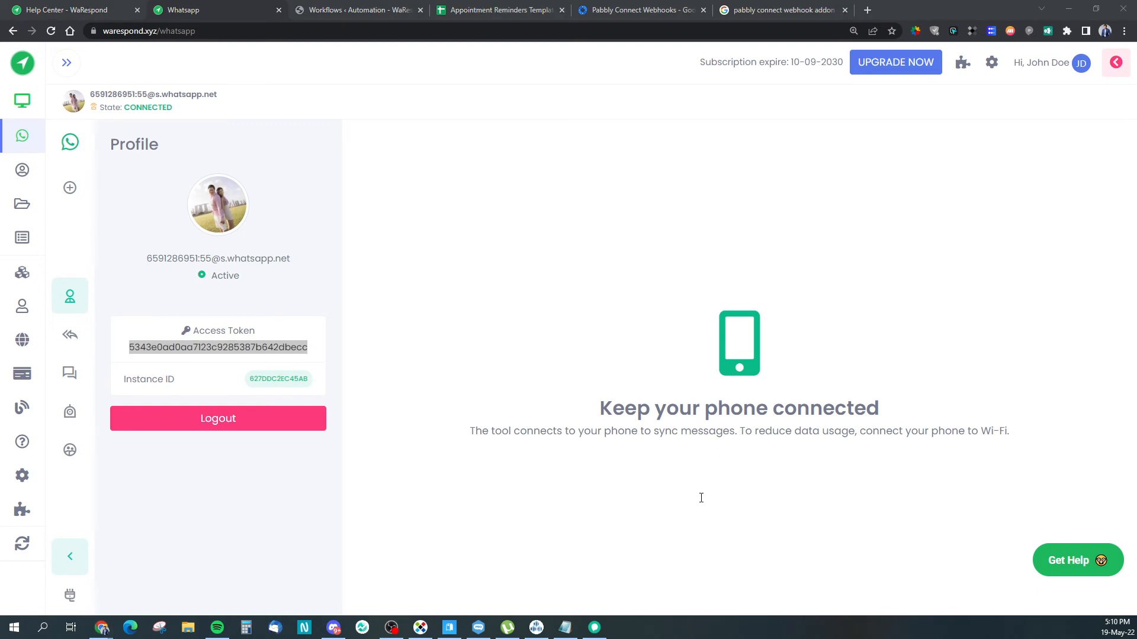
left_click_drag(902, 502, 507, 518)
key("ctrl+v")
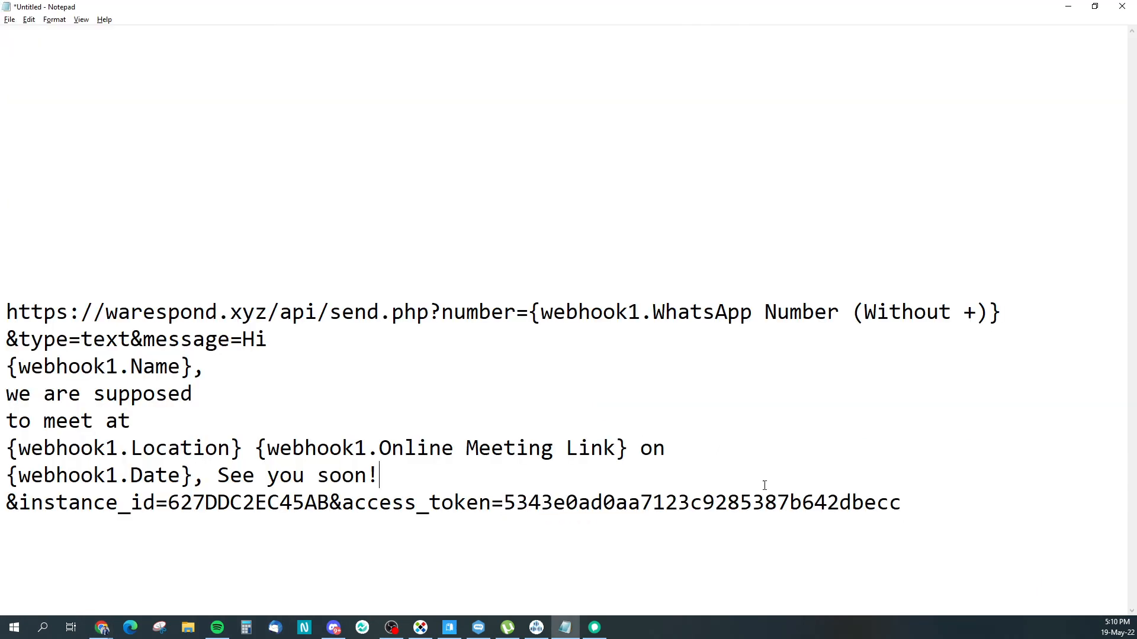
left_click_drag(903, 506, 1, 318)
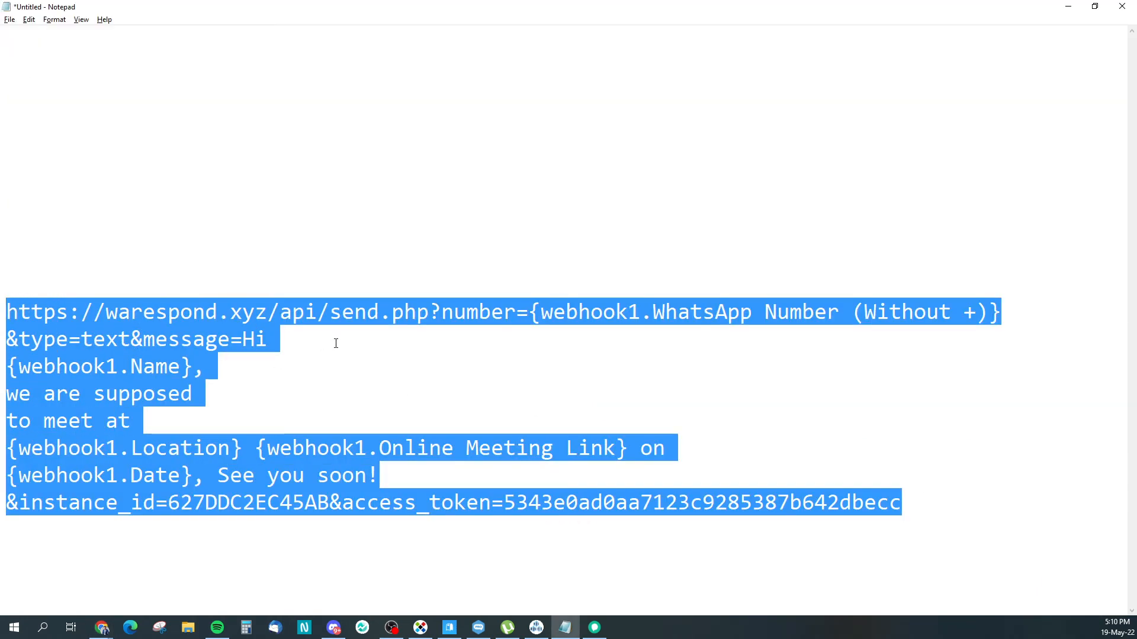
Step: Paste the drafted send URL into the API step's Endpoint URL field
left_click(1068, 6)
left_click(367, 10)
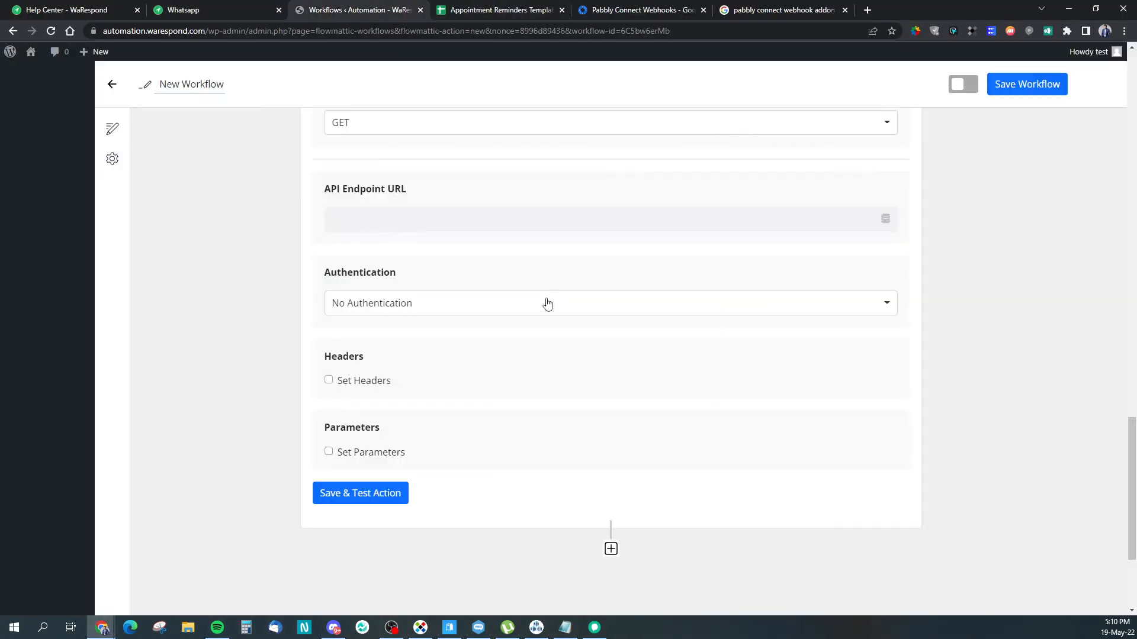
scroll(388, 340, "up", 2)
left_click(406, 339)
key("ctrl+v")
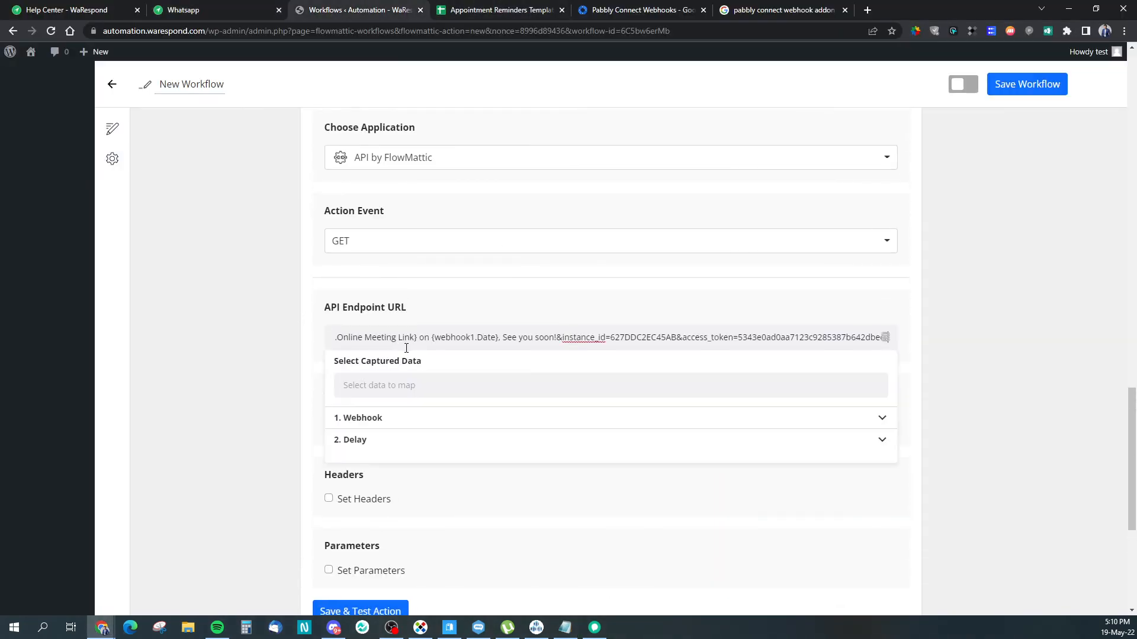
left_click(985, 330)
scroll(274, 431, "down", 2)
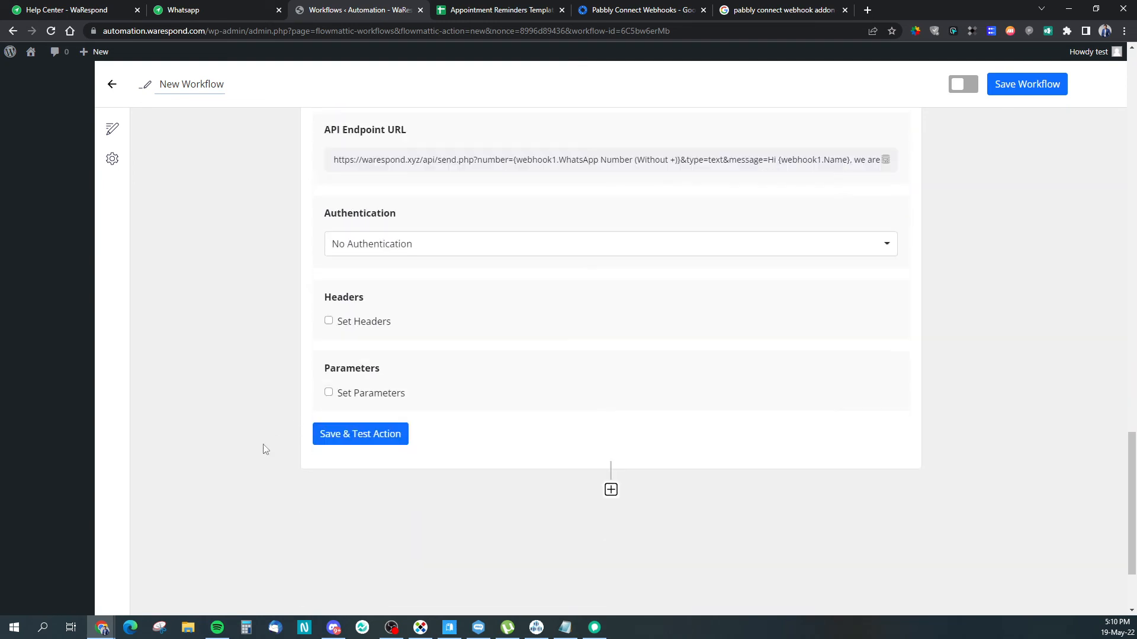
Step: Save and test the API action, and load WhatsApp Web in another tab
left_click(364, 442)
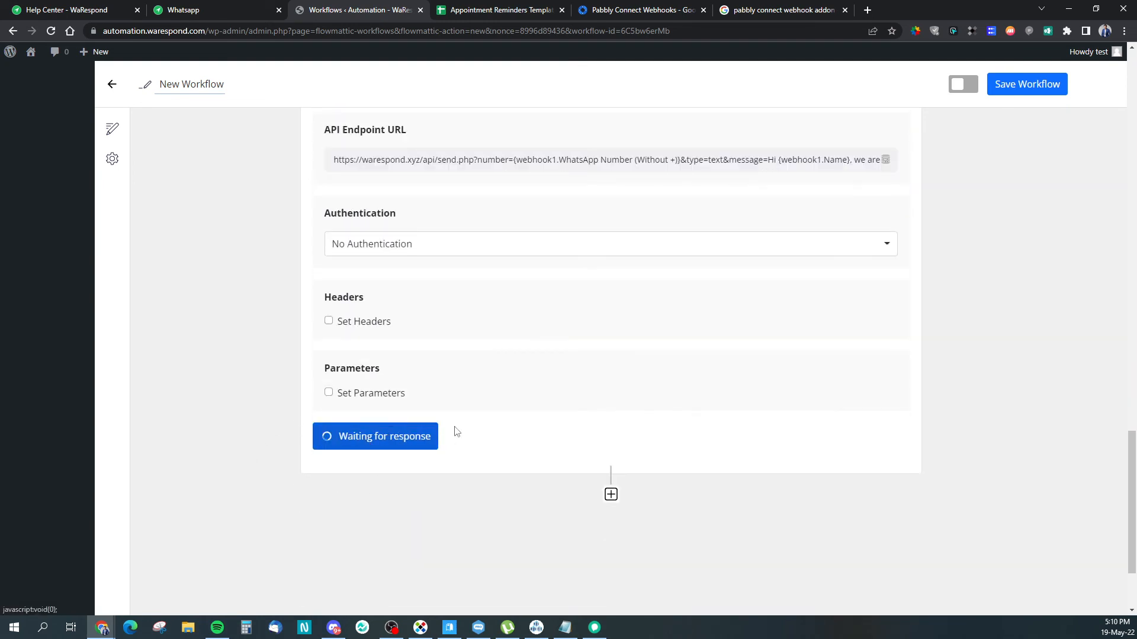
left_click(798, 12)
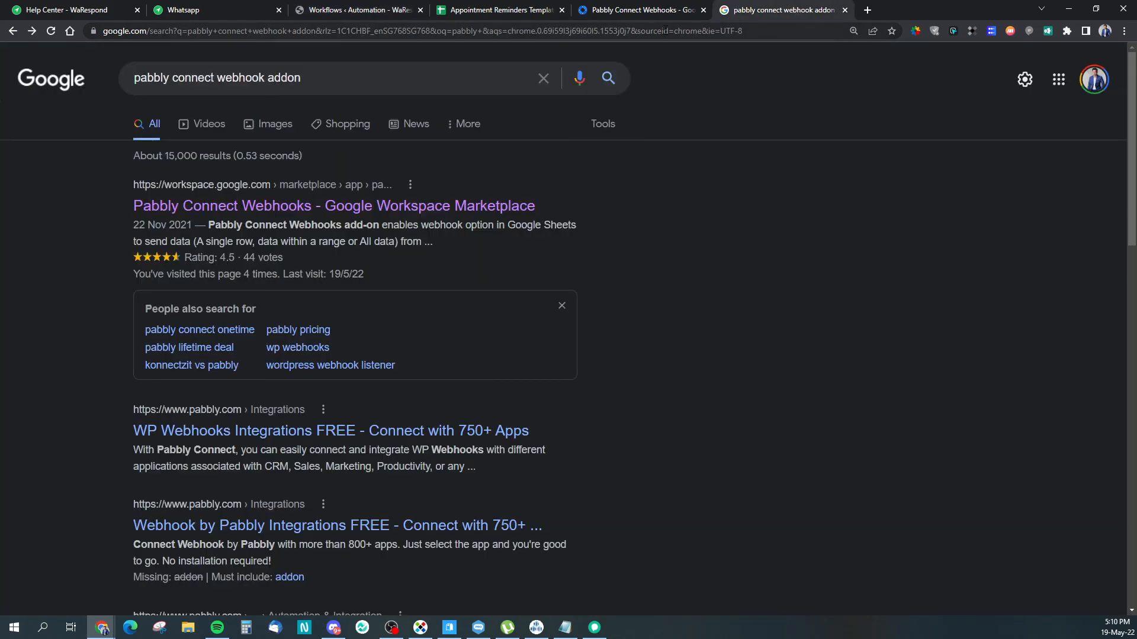
left_click(664, 31)
type("web")
key("Return")
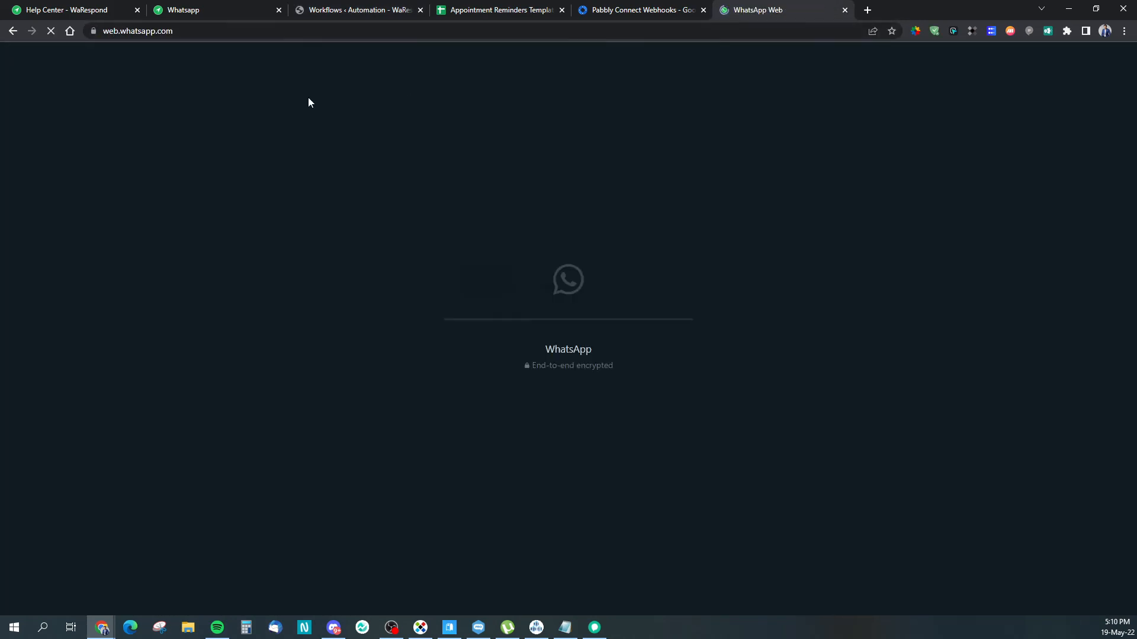
Step: Re-run Save & Test and scroll the Request Response showing success and PENDING
left_click(245, 10)
left_click(350, 16)
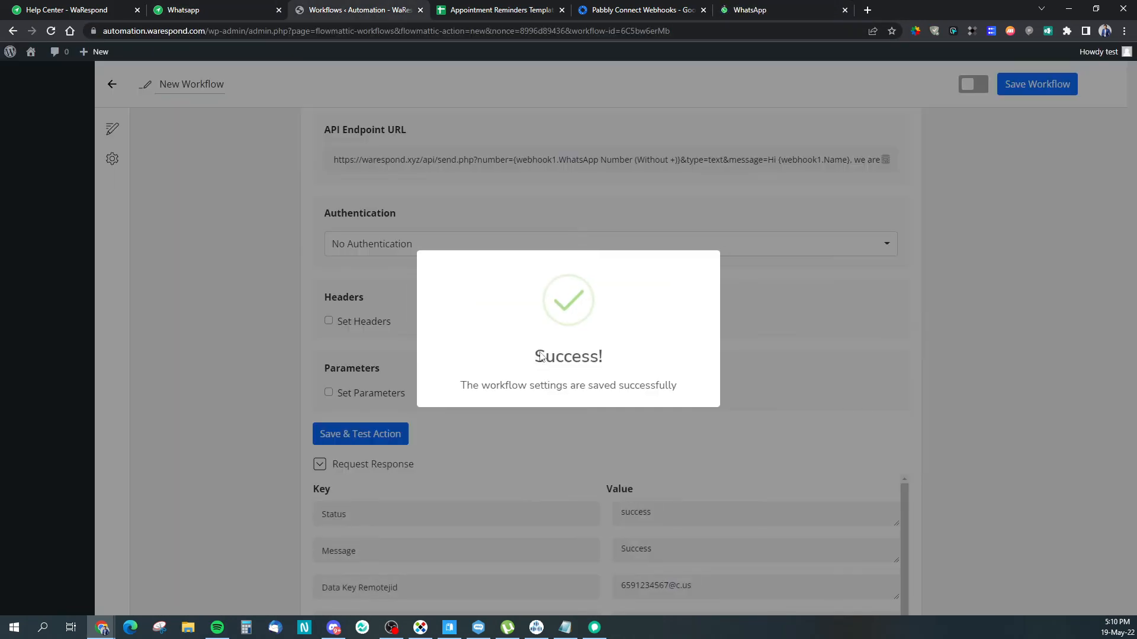
scroll(625, 393, "down", 3)
scroll(616, 398, "down", 2)
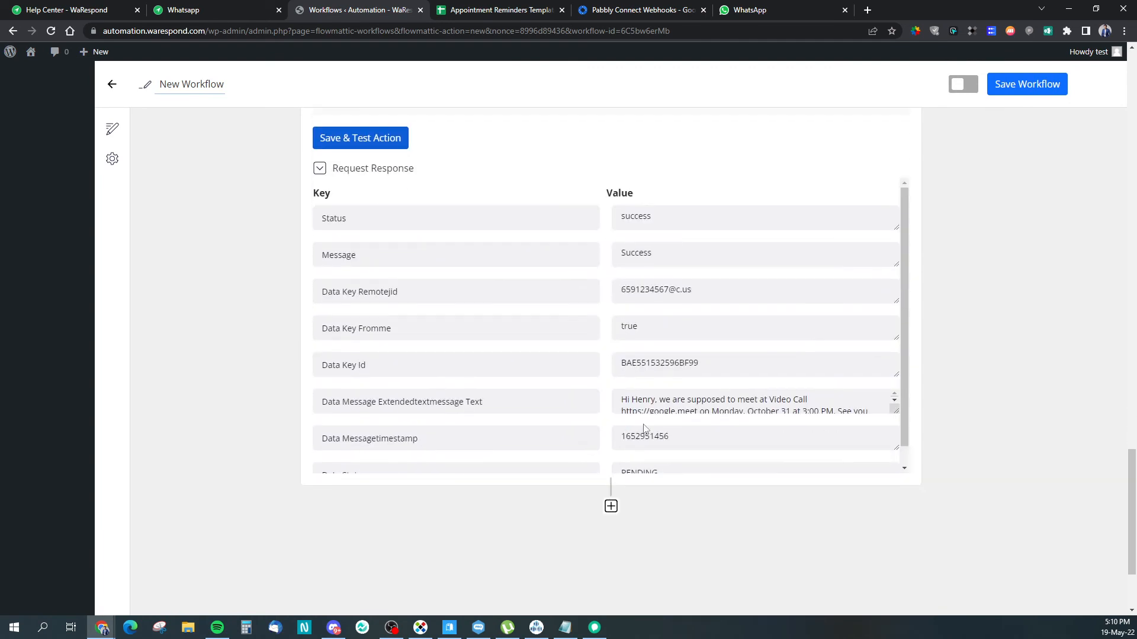
scroll(563, 379, "up", 4)
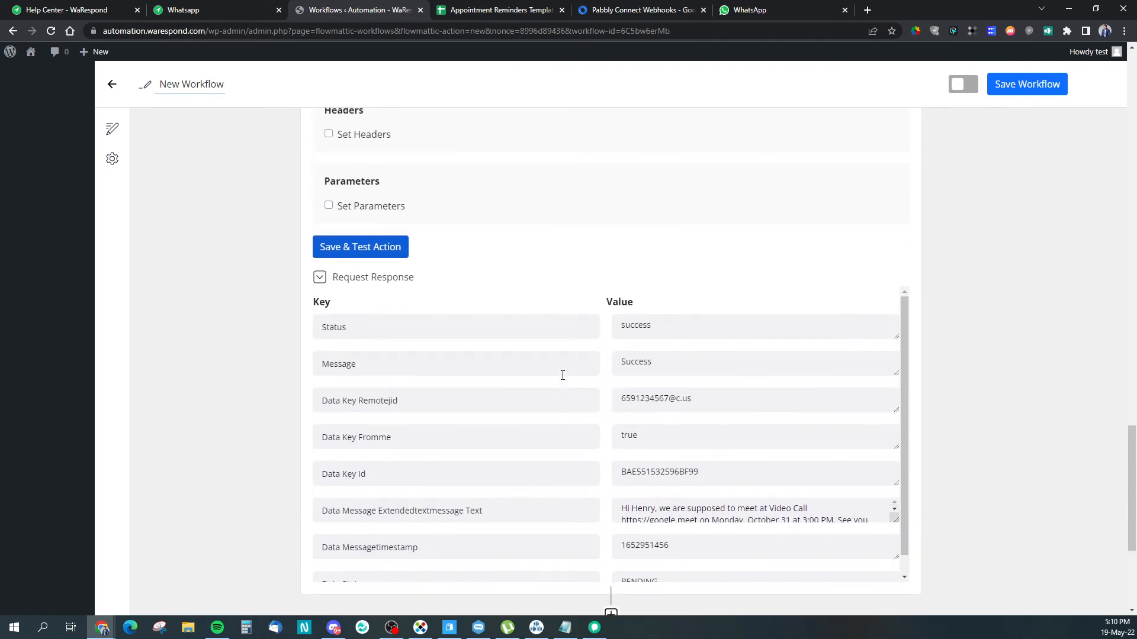
scroll(562, 379, "down", 3)
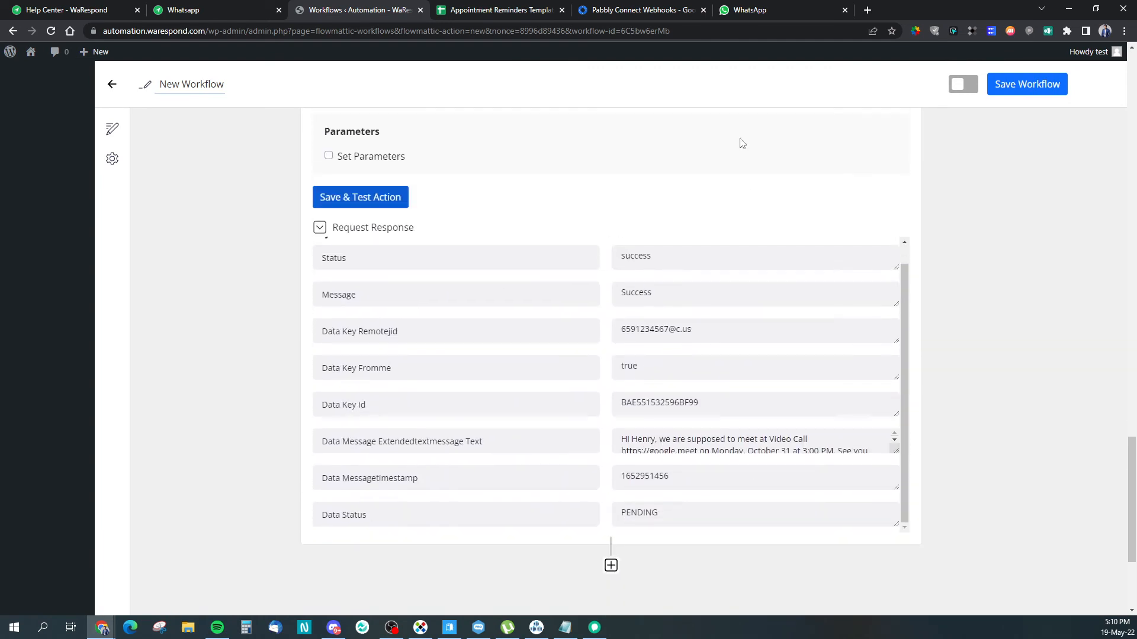
Step: Check the delivered Video Call reminder in WhatsApp Web, then bring back the Notepad URL draft
left_click(737, 10)
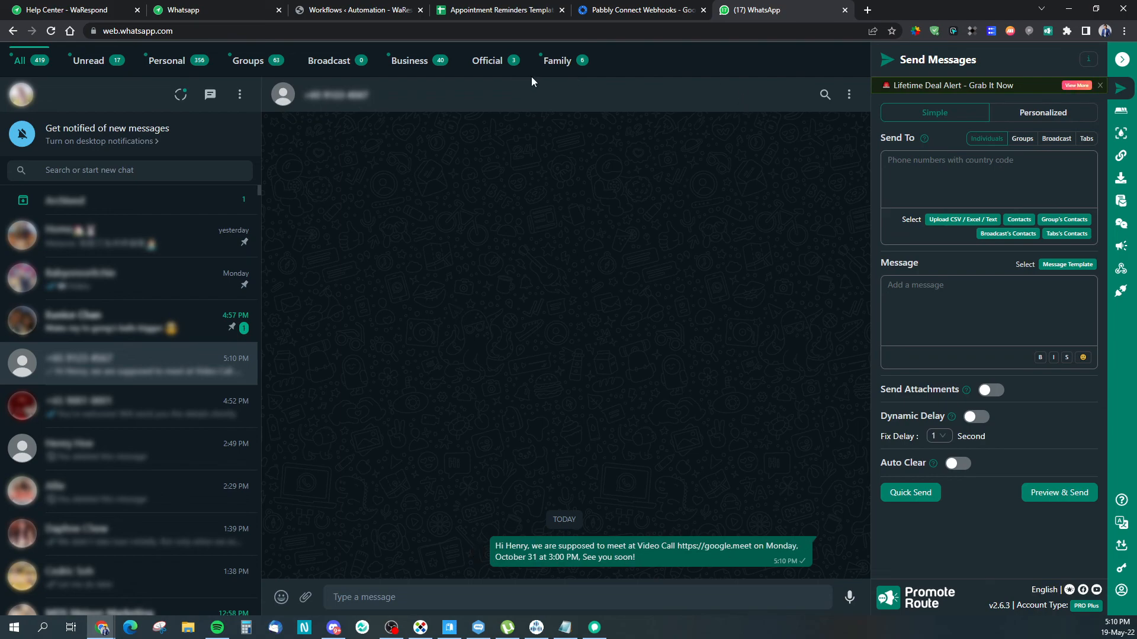
left_click(329, 6)
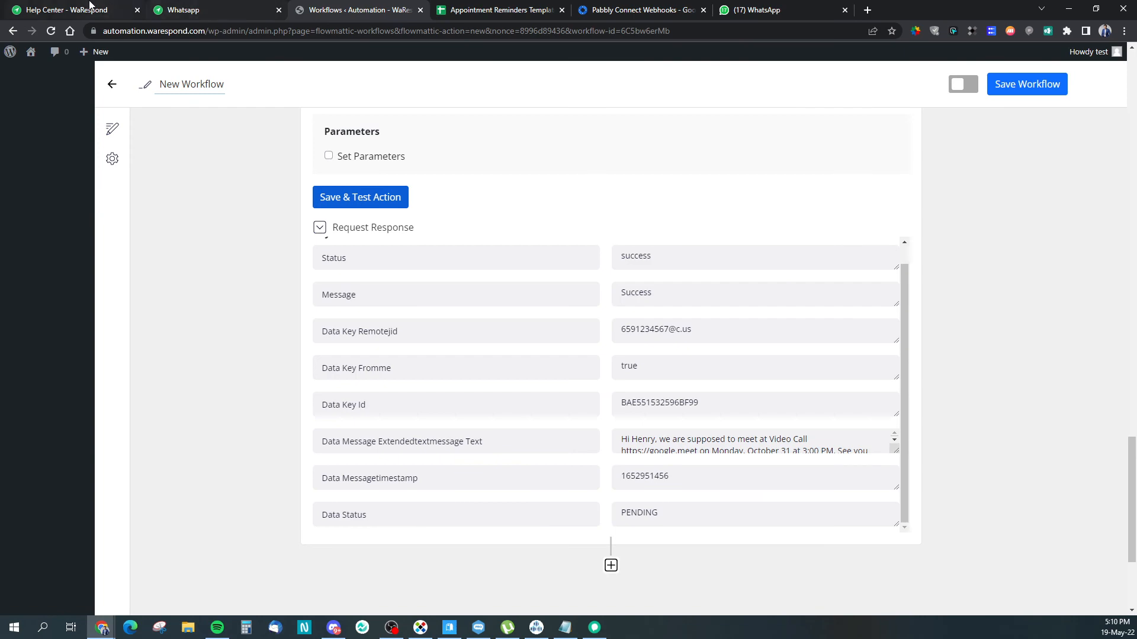
left_click(565, 628)
left_click(303, 480)
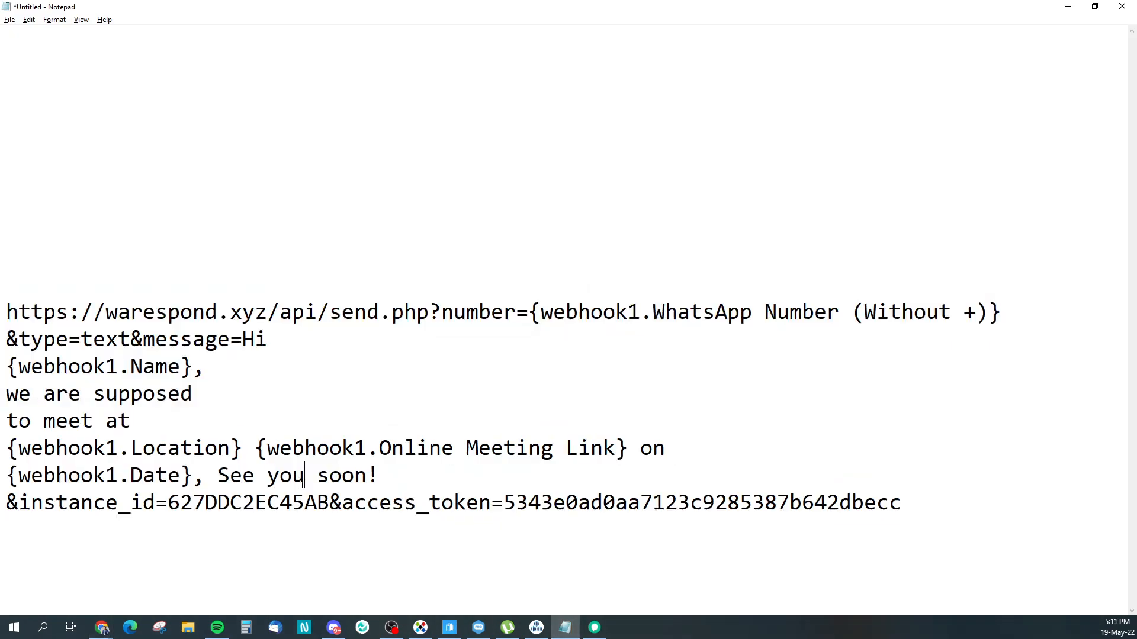
Step: Replace the hard-coded instance ID in the URL with '{webhook1.Instance ID}'
left_click_drag(167, 505, 334, 515)
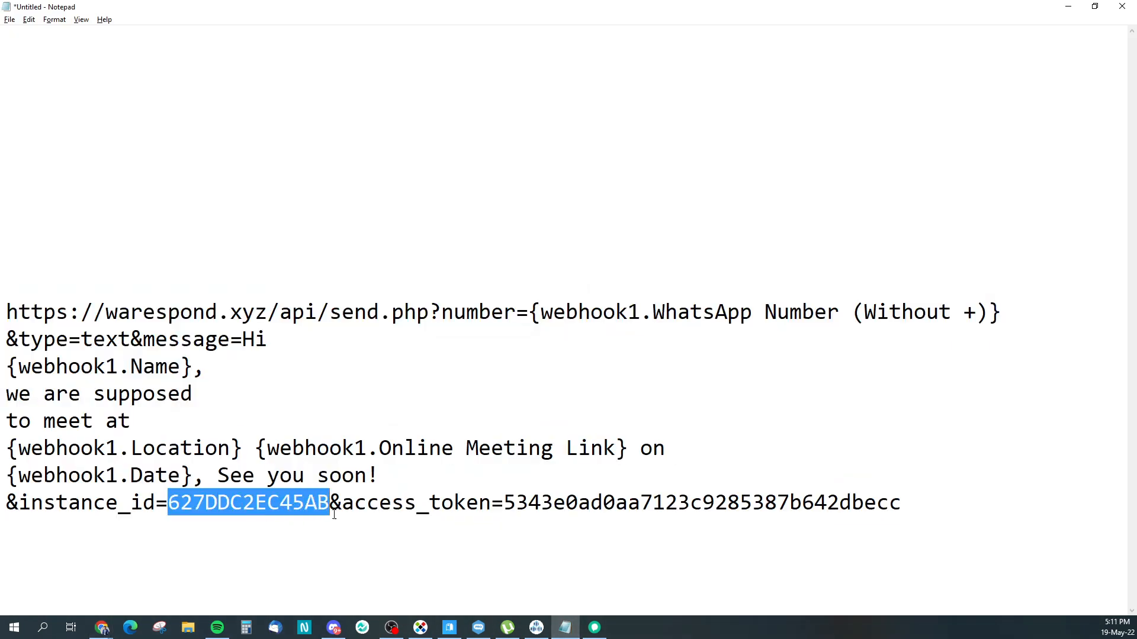
type("{wen")
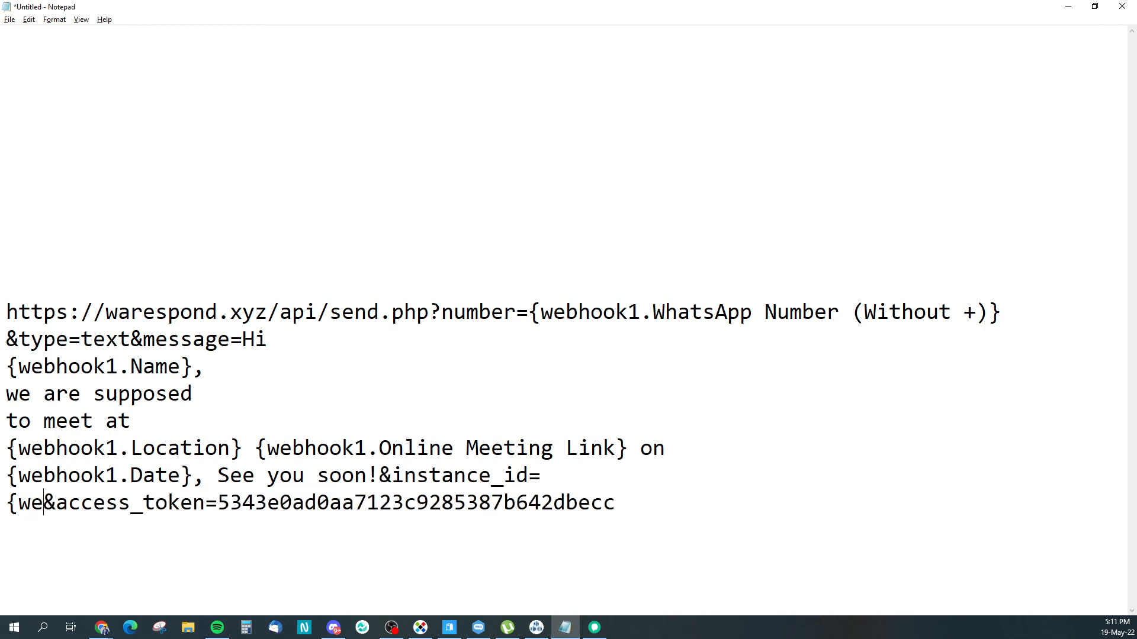
key("BackSpace")
type("bhook1.")
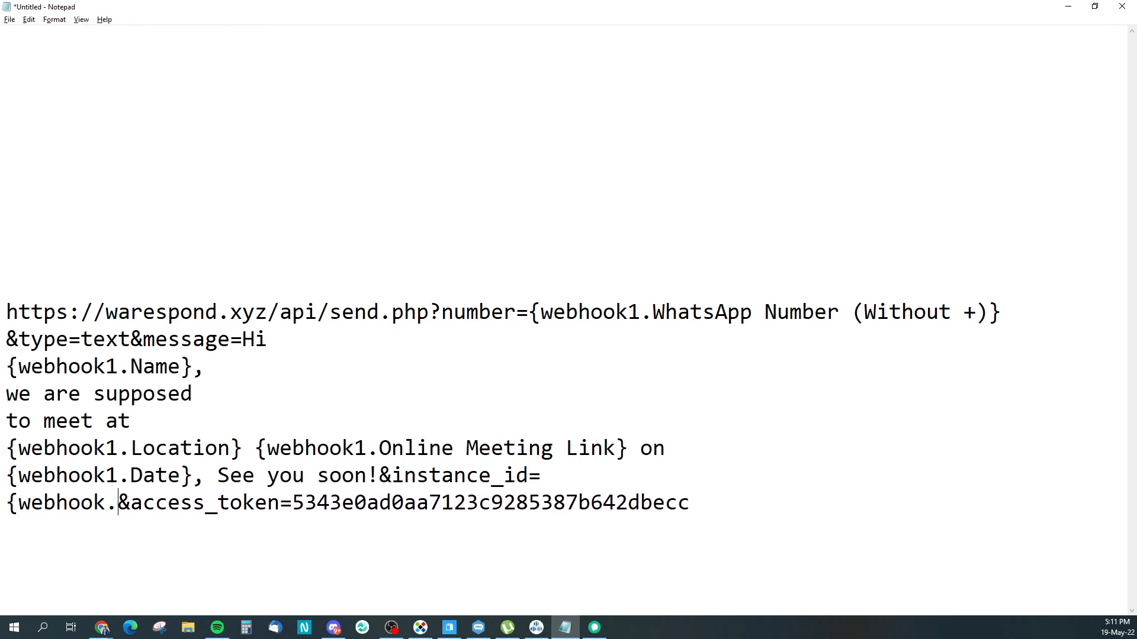
key("BackSpace")
type("Instance ")
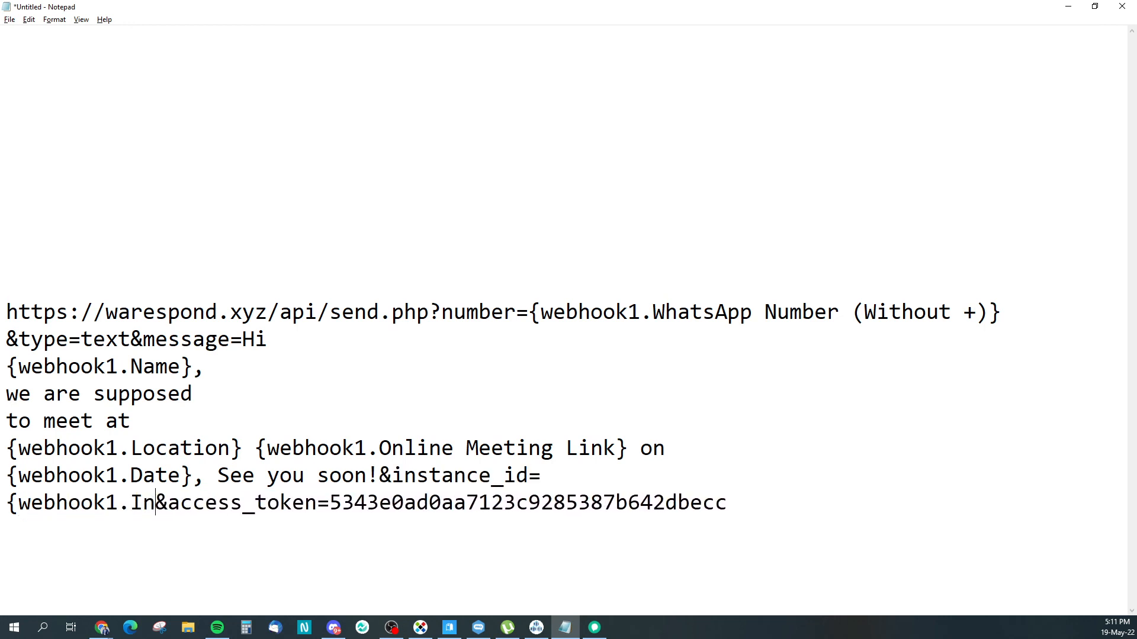
type("ID")
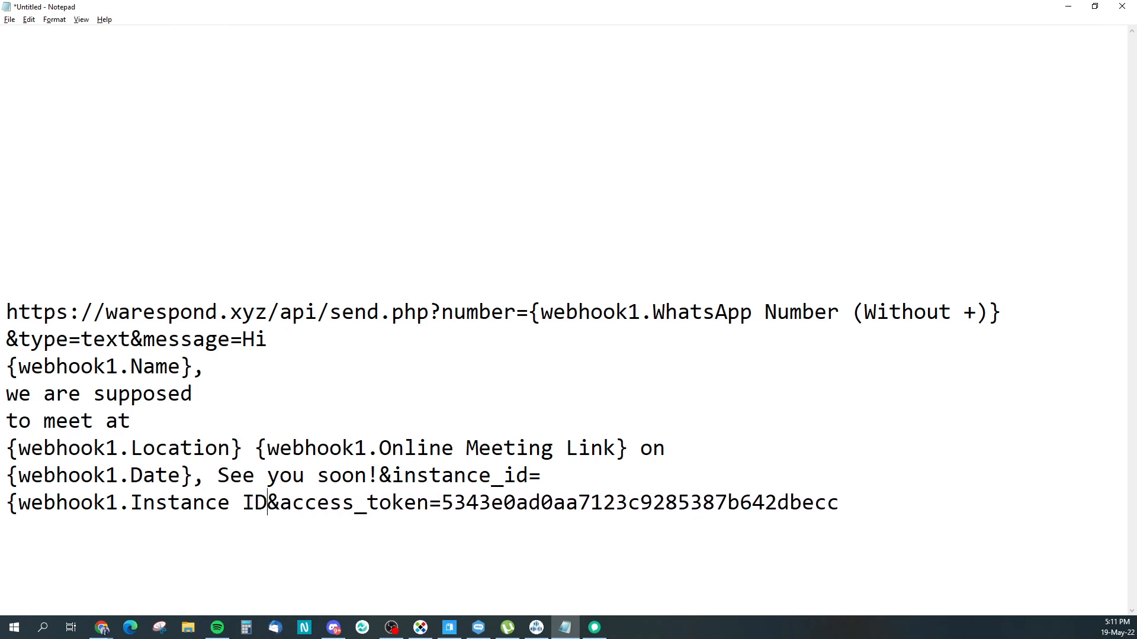
key("BackSpace")
key("BackSpace")
type("ID}")
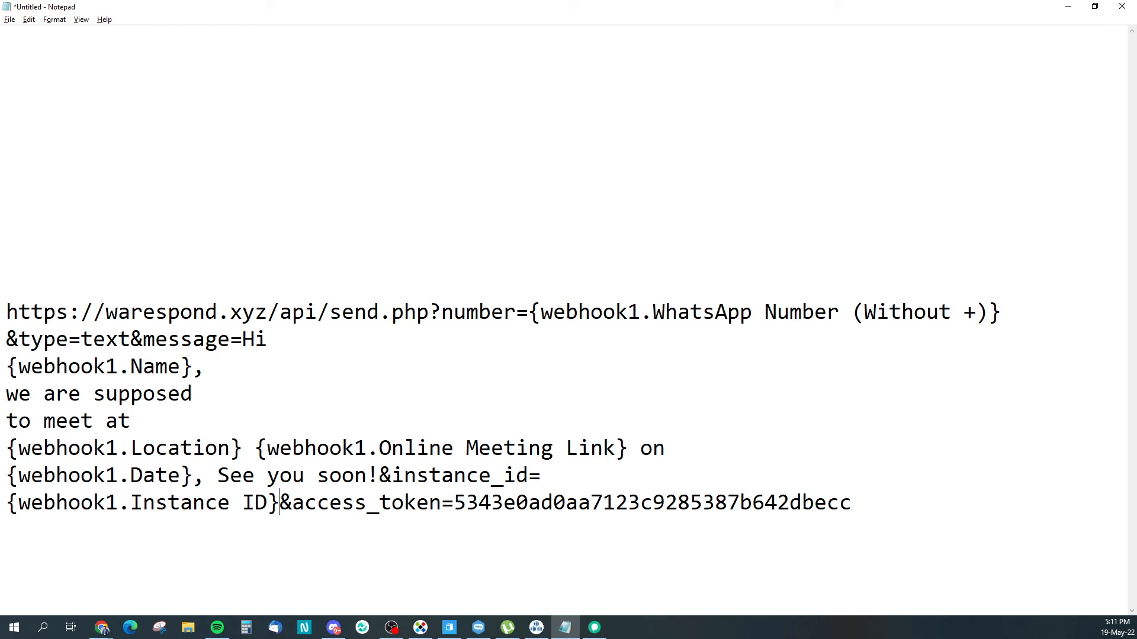
Step: Replace the hard-coded access token with '{webhook1.Access Token}' and select the finished URL
left_click_drag(455, 505, 864, 505)
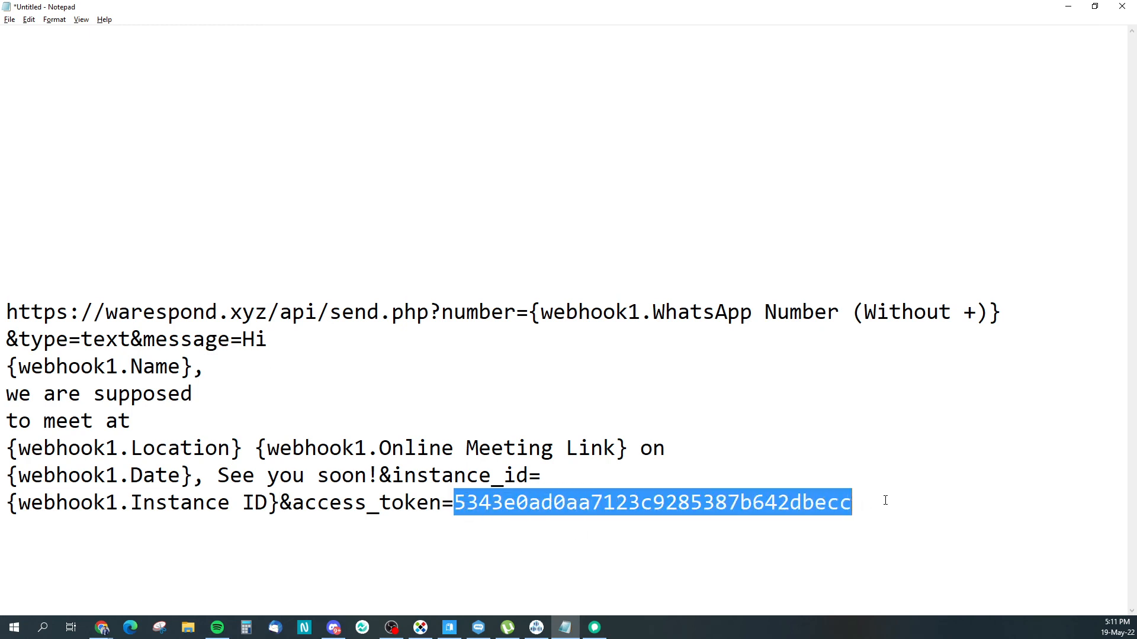
type("{")
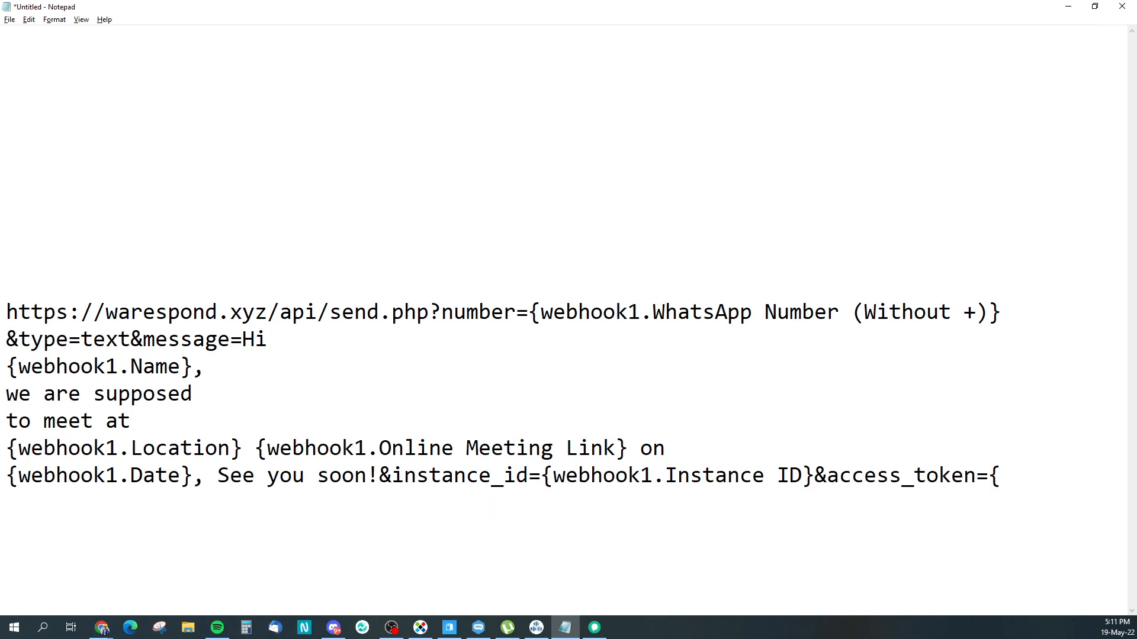
type("webhook1.")
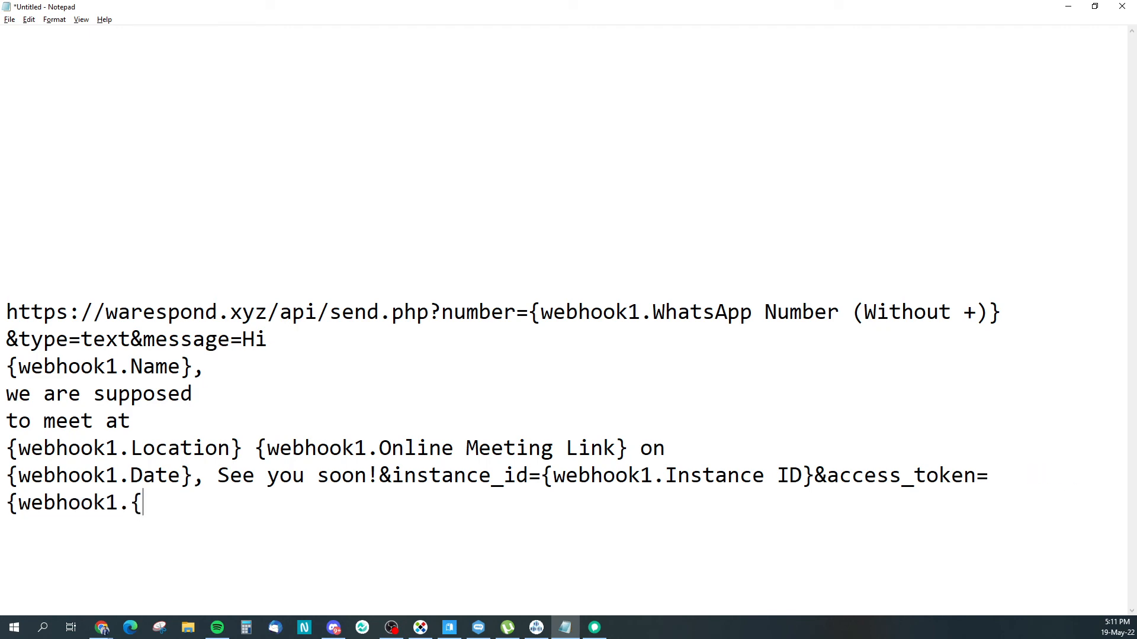
type("Access")
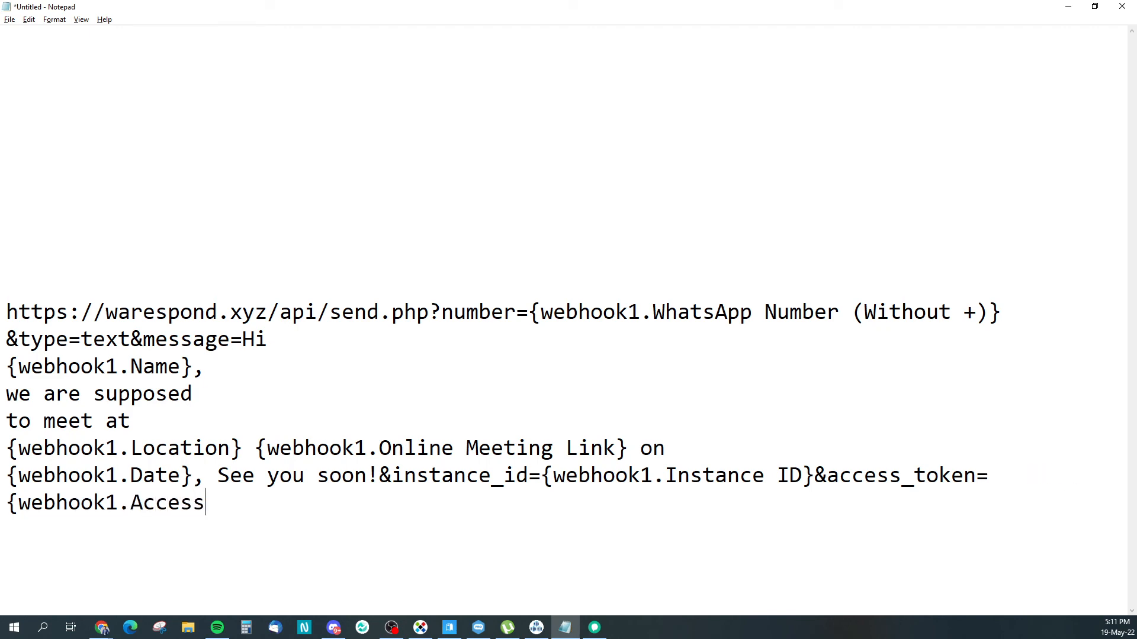
type(" Token}")
left_click_drag(294, 504, 2, 322)
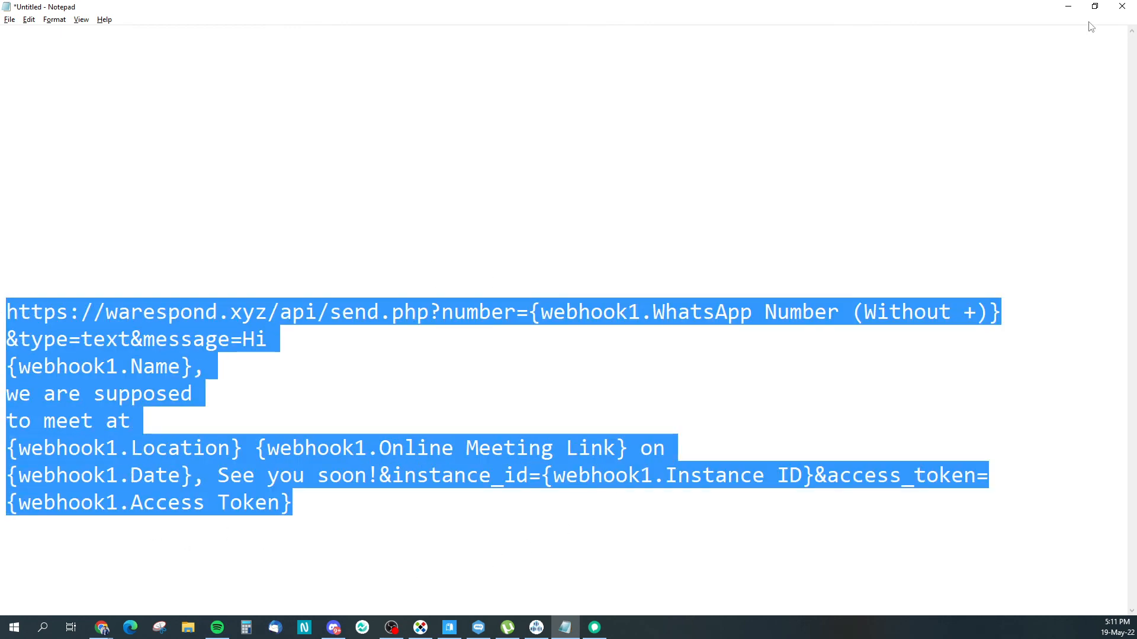
left_click(1068, 6)
Step: Replace the API step's endpoint URL with the placeholder-based WaRespond send-text URL
scroll(786, 183, "up", 3)
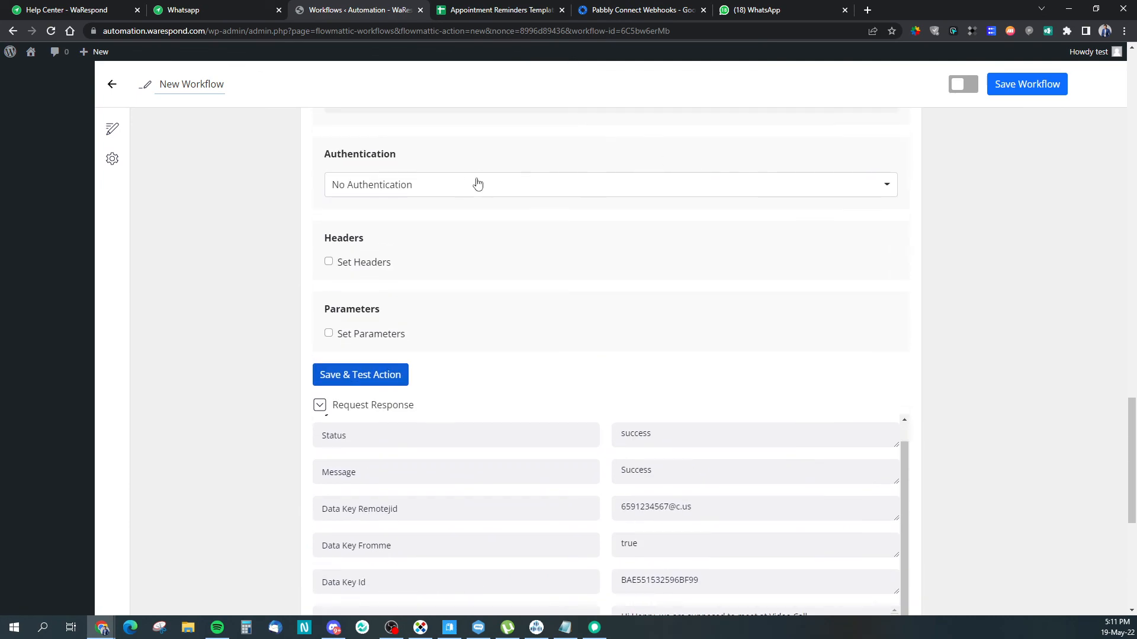
scroll(474, 182, "up", 3)
left_click(470, 274)
key("ctrl+a")
key("ctrl+v")
left_click(953, 284)
Step: Save and test the API step, then check WhatsApp for the second delivered Video Call reminder
scroll(974, 295, "up", 1)
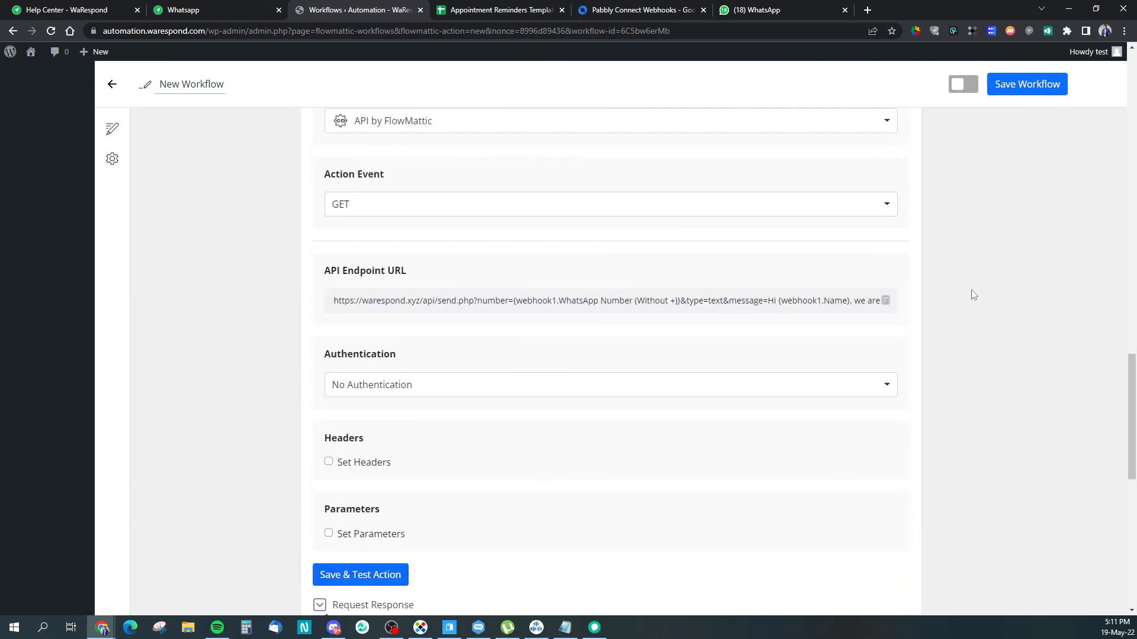
scroll(971, 294, "up", 15)
scroll(716, 351, "down", 3)
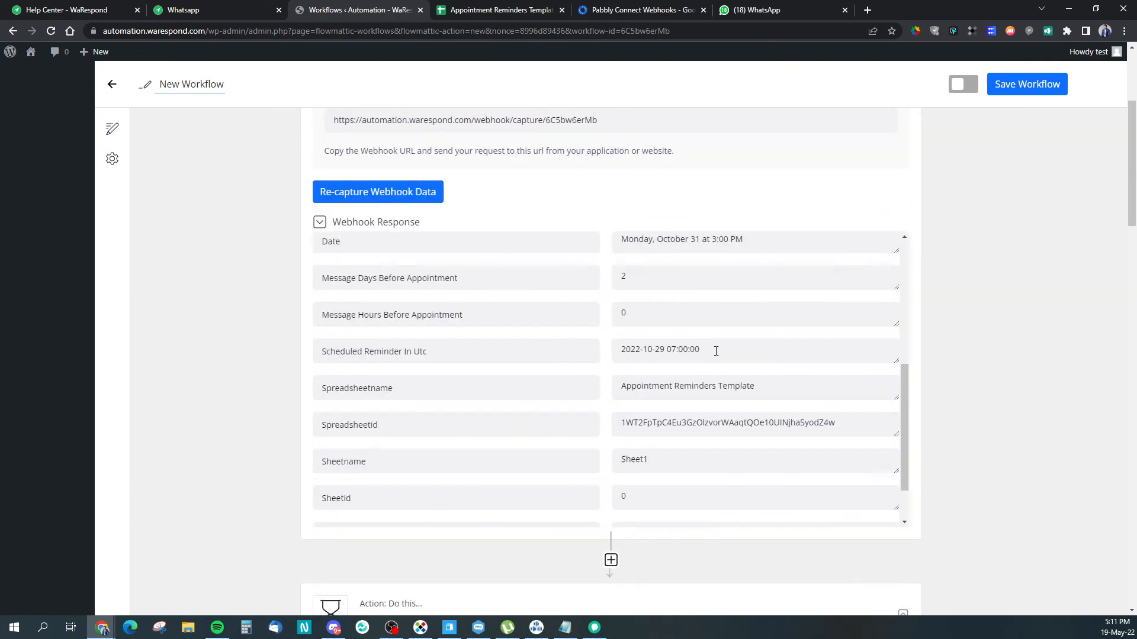
scroll(708, 373, "down", 1)
scroll(670, 370, "up", 7)
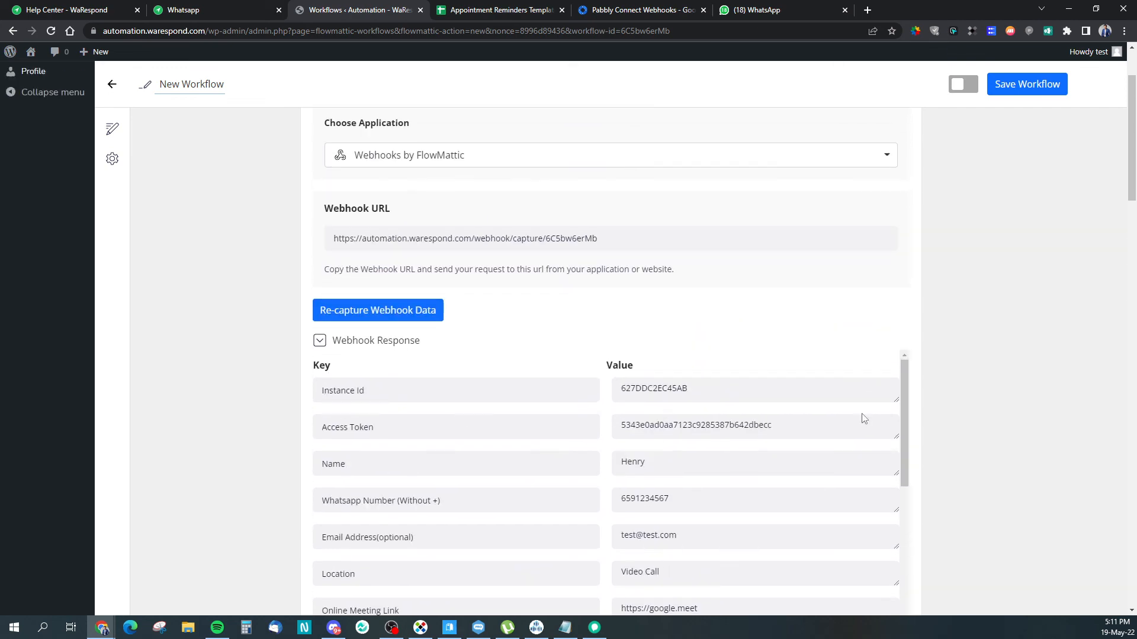
left_click_drag(1132, 148, 1086, 585)
scroll(985, 445, "up", 1)
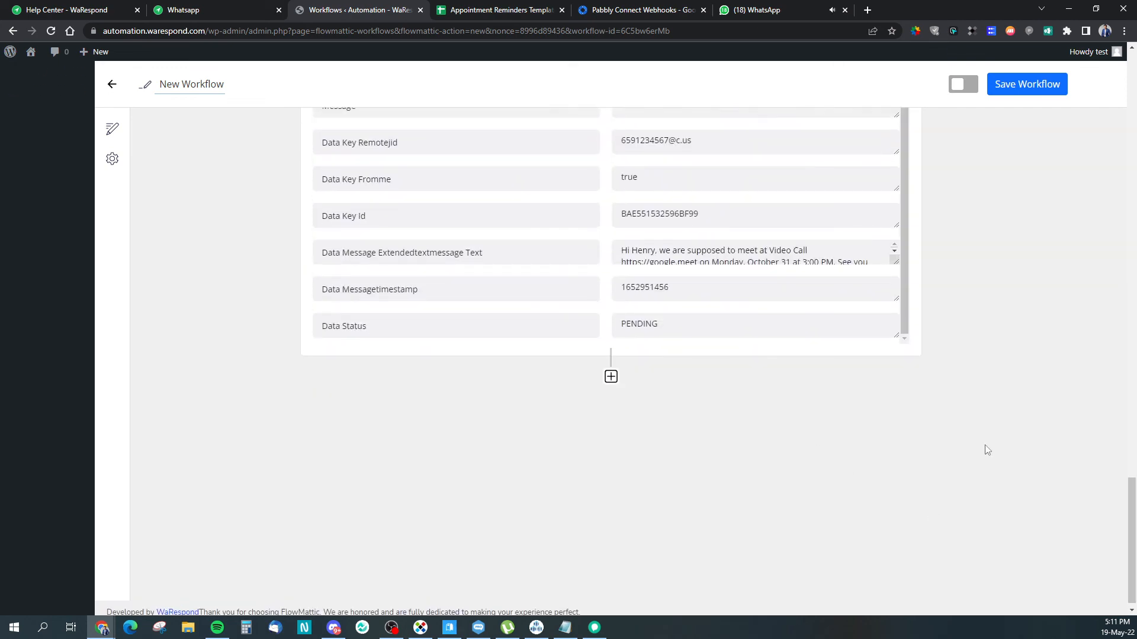
scroll(986, 446, "up", 7)
left_click(370, 414)
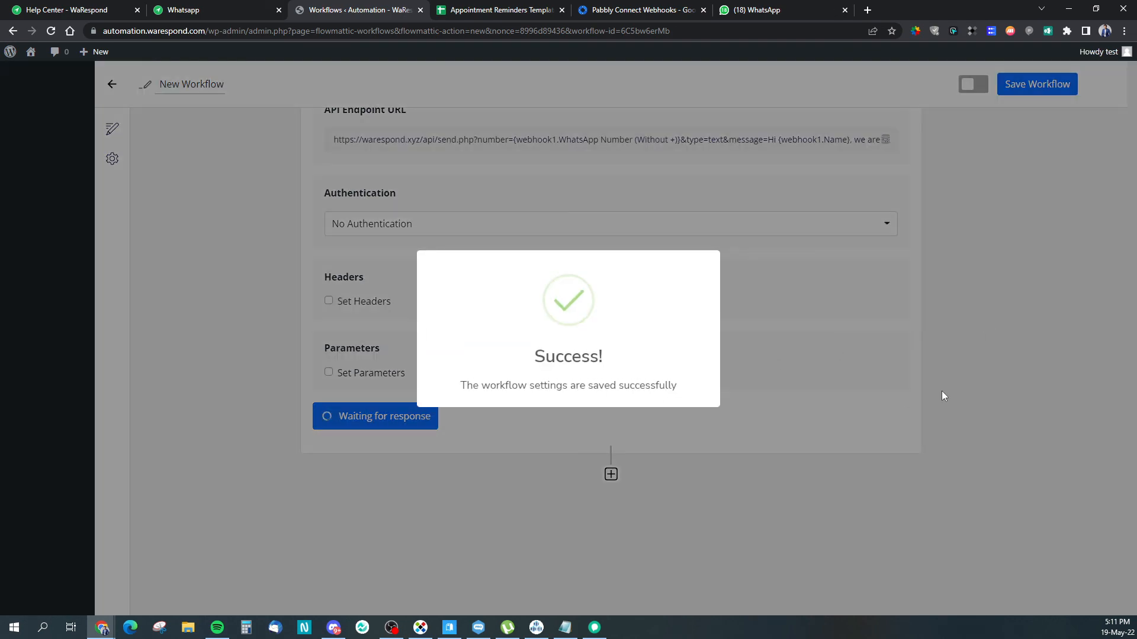
scroll(950, 412, "down", 5)
scroll(724, 405, "down", 1)
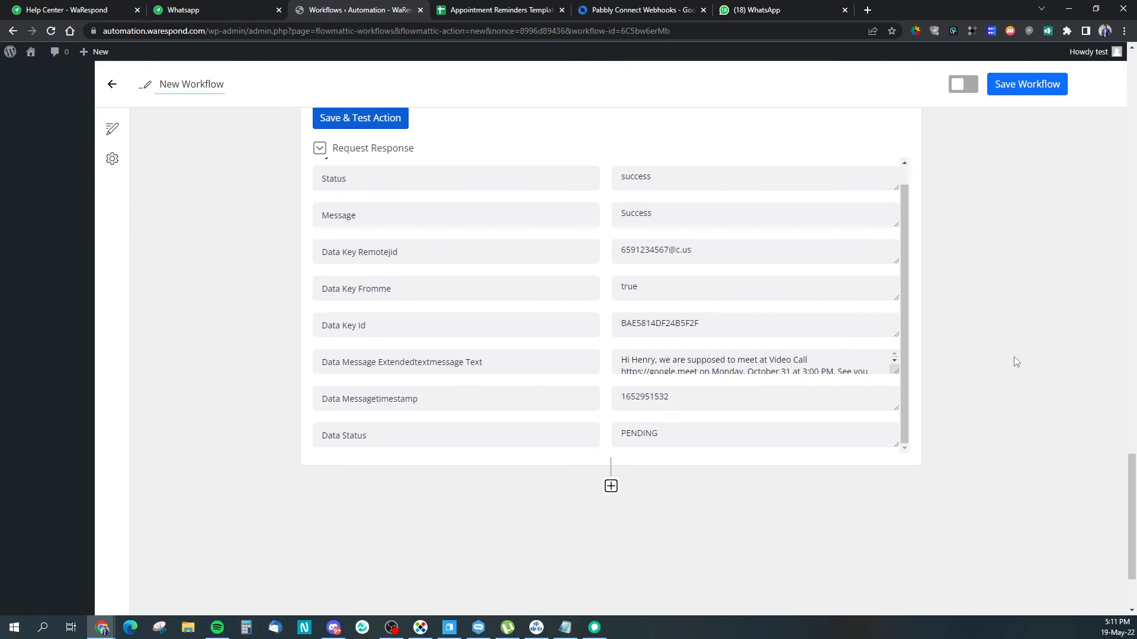
left_click(749, 11)
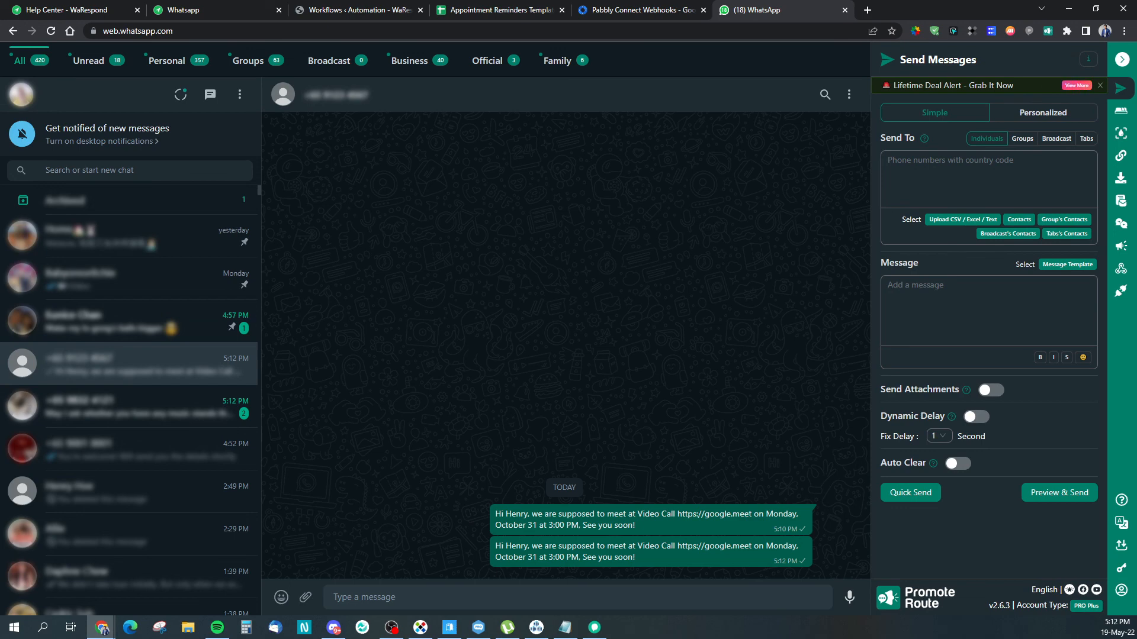
Step: View the WaRespond profile, then return to the Help Center's POST Send Text API documentation
left_click(177, 10)
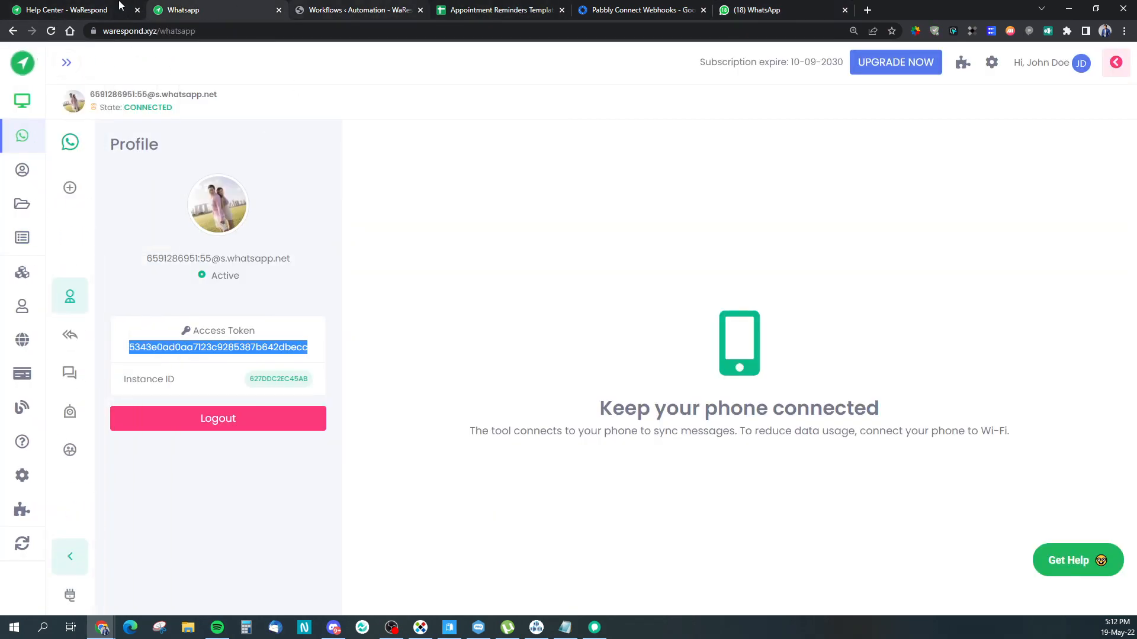
left_click(48, 8)
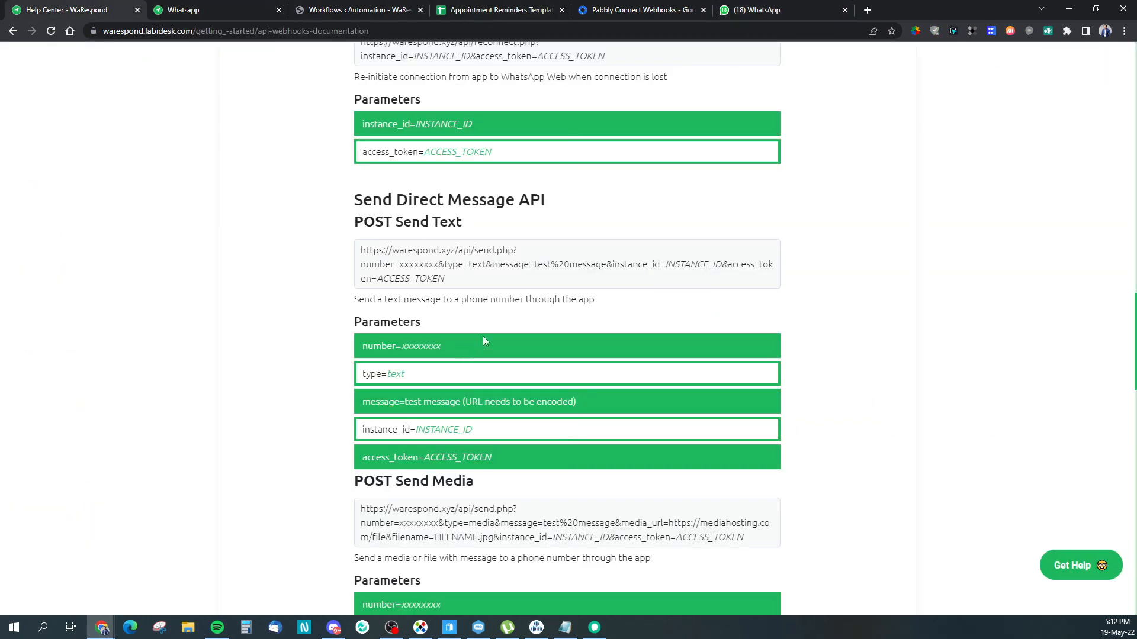
scroll(482, 336, "down", 4)
scroll(511, 392, "up", 2)
scroll(511, 392, "up", 1)
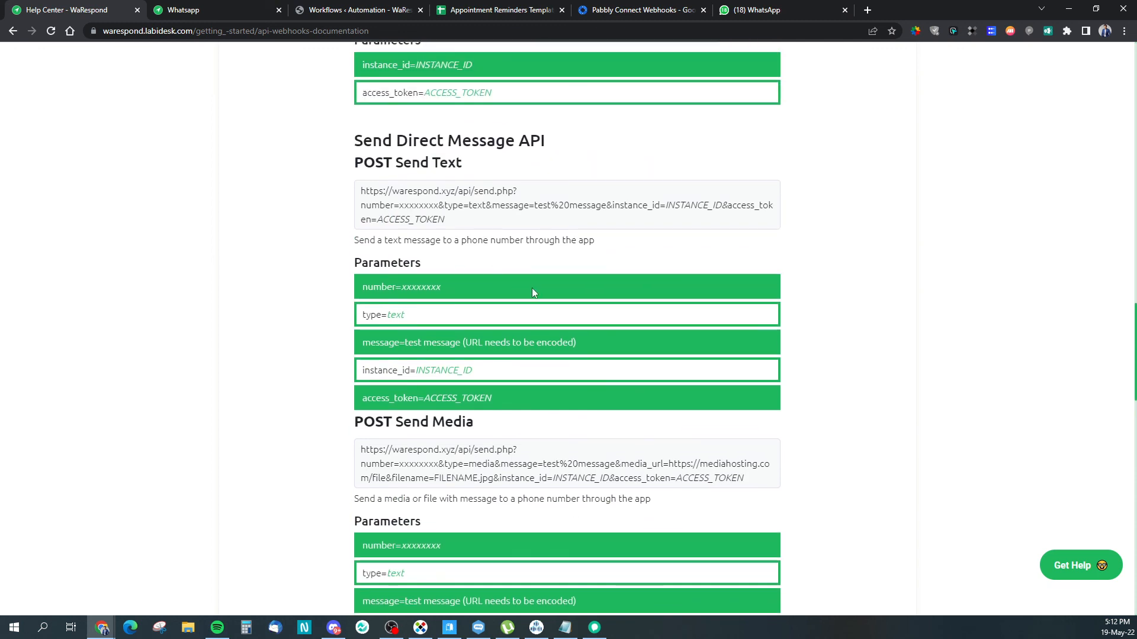